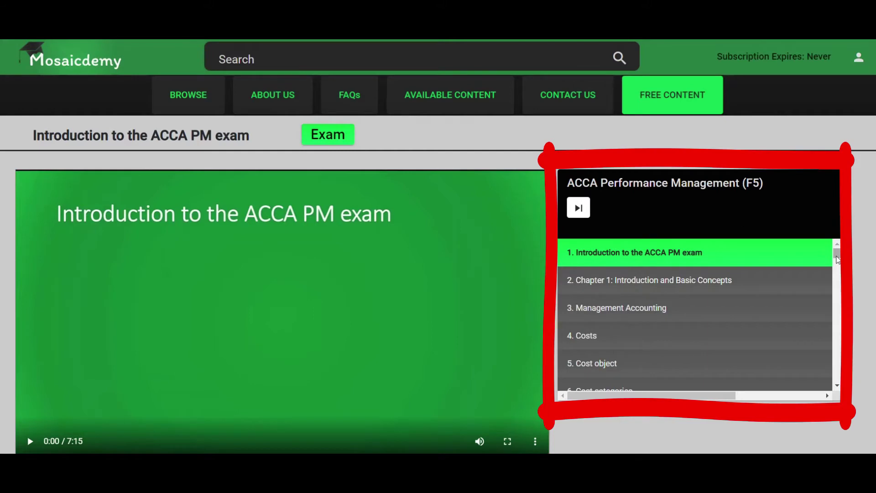
Step: Browse the ACCA Performance Management (F5) playlist and filter options, and look through the Question Videos list
{"action": "left_click_drag", "start_coordinate": [838, 259], "coordinate": [837, 405]}
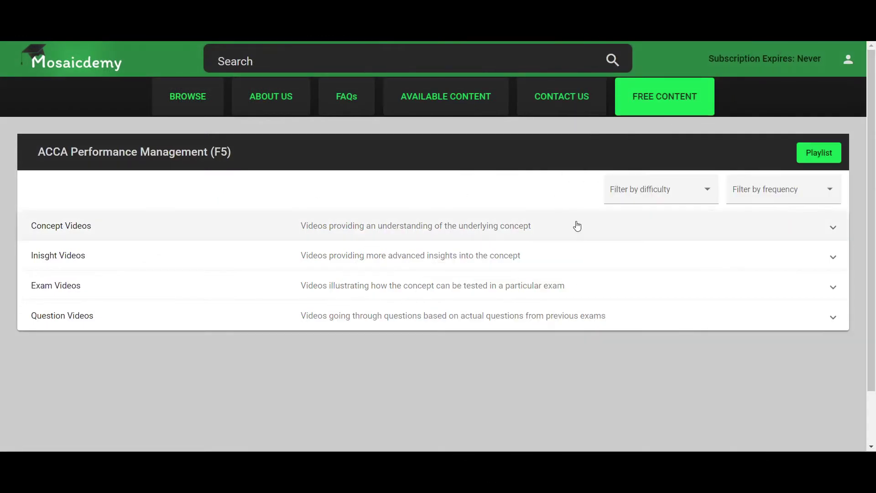
{"action": "left_click", "coordinate": [833, 189]}
{"action": "left_click", "coordinate": [706, 190]}
{"action": "left_click", "coordinate": [705, 191]}
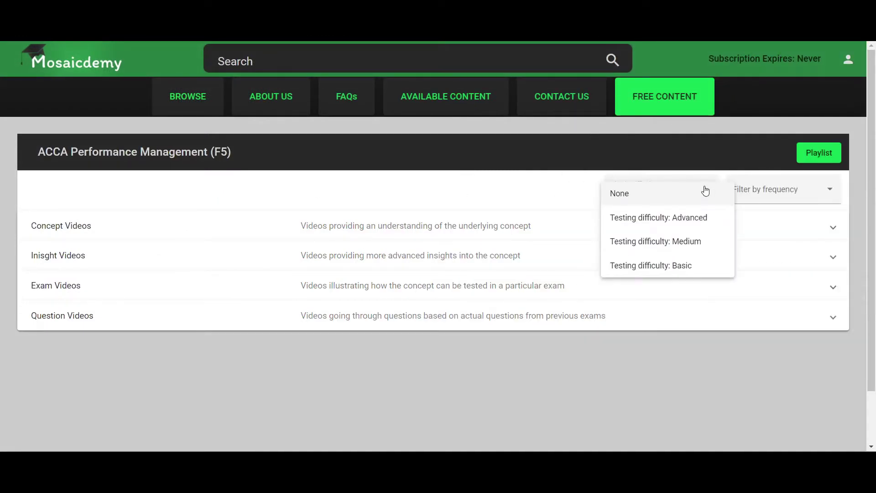
{"action": "left_click", "coordinate": [833, 317]}
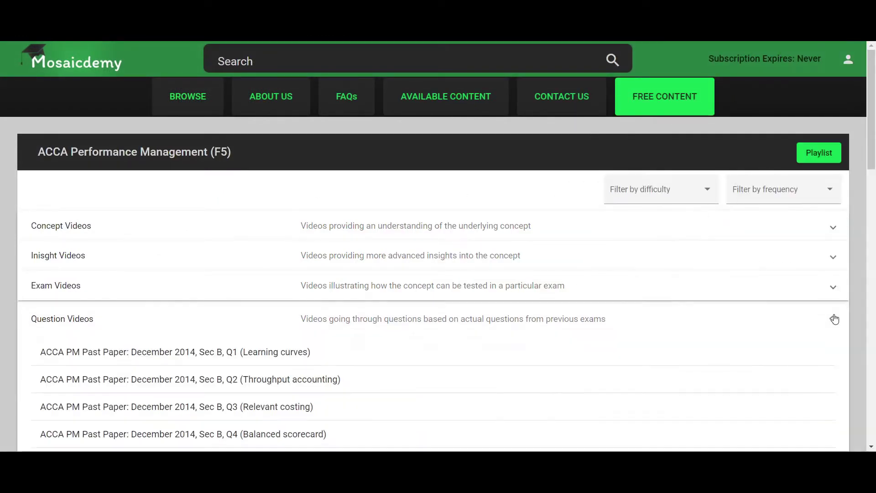
{"action": "left_click_drag", "start_coordinate": [873, 95], "coordinate": [873, 438]}
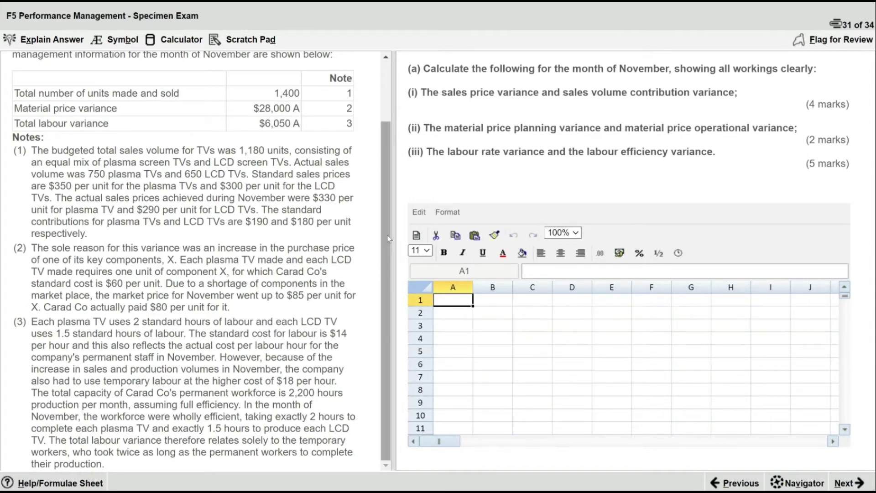
Step: In the specimen exam's answer spreadsheet, enter "SPV = Sales Price Variance" in B2 and "SVV = Sales Volume Variance" in B3
{"action": "scroll", "coordinate": [389, 238], "scroll_direction": "up", "scroll_amount": 3}
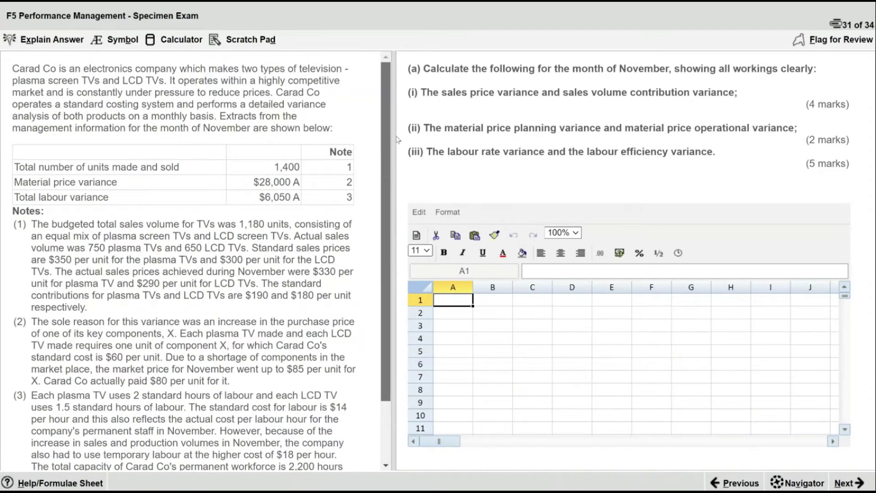
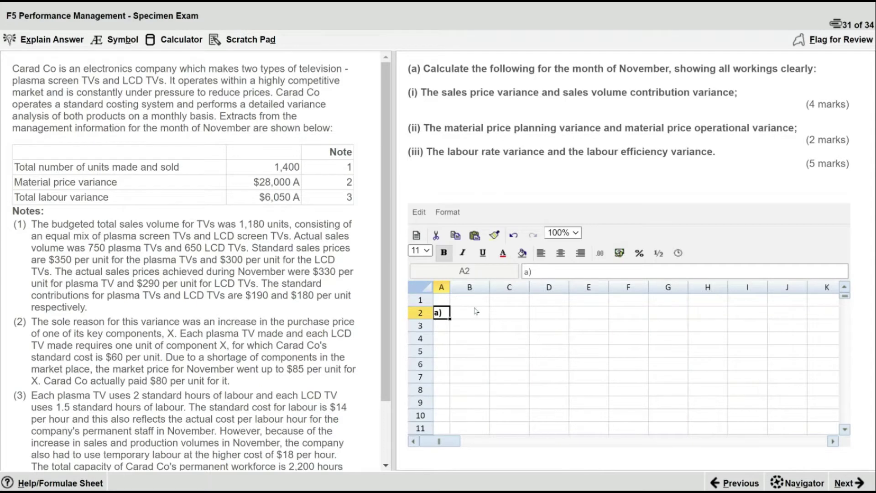
{"action": "left_click", "coordinate": [477, 312]}
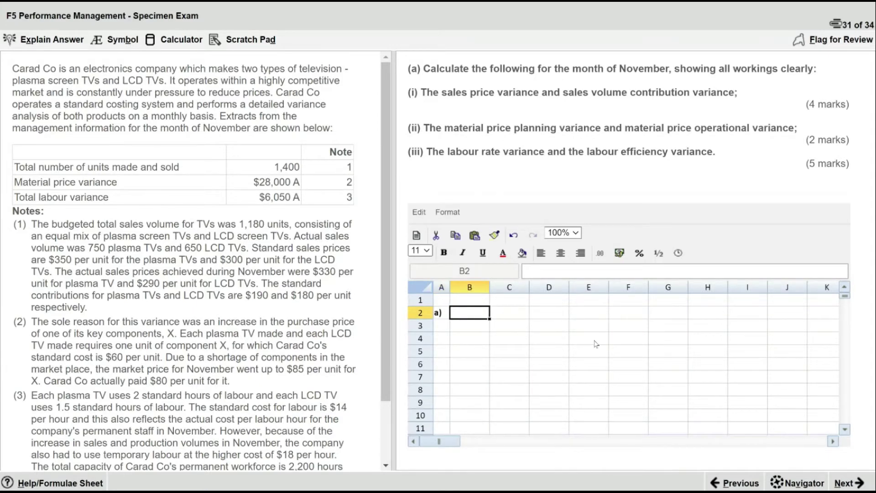
{"action": "type", "text": "MP"}
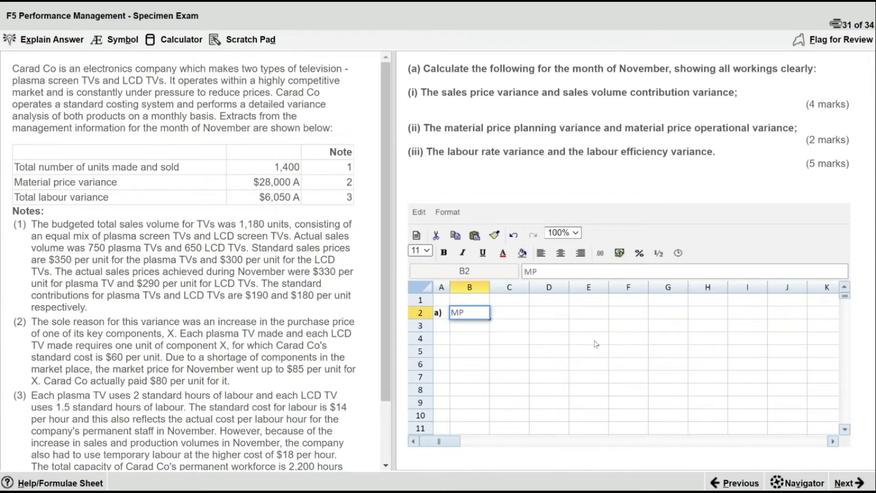
{"action": "key", "text": "BackSpace"}
{"action": "key", "text": "BackSpace"}
{"action": "type", "text": "SPV = Sales Price Variance"}
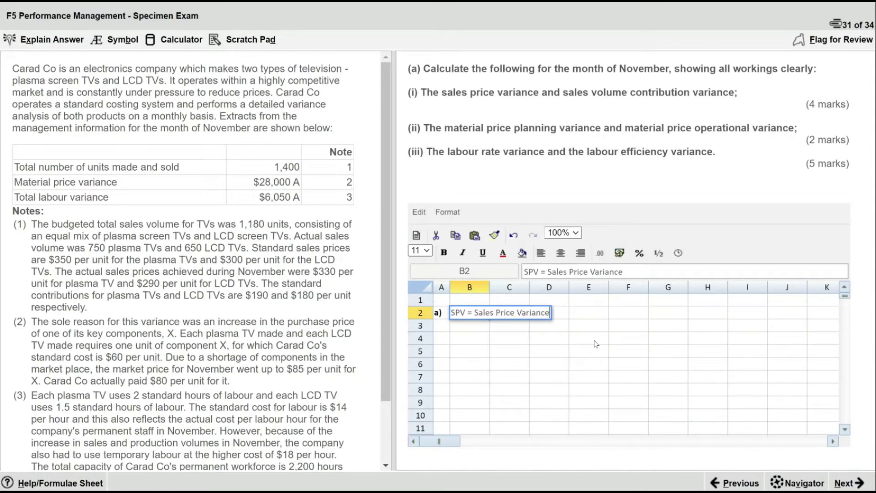
{"action": "key", "text": "Return"}
{"action": "type", "text": "SVV = "}
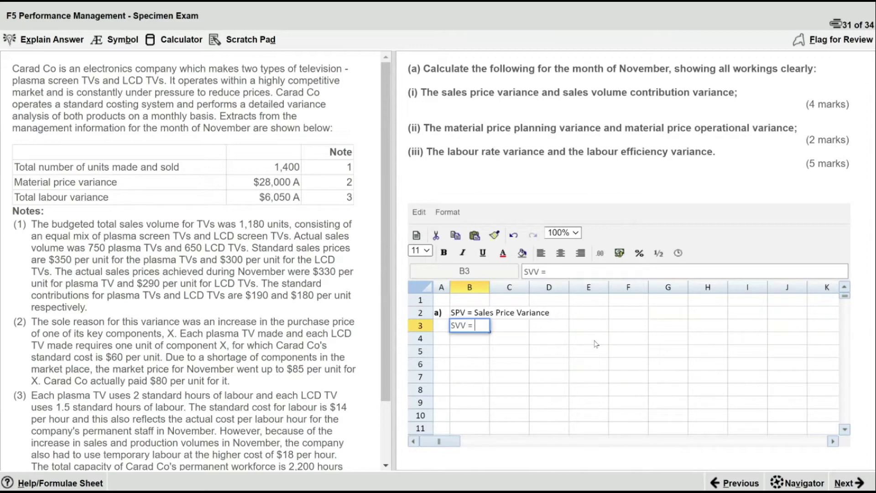
{"action": "type", "text": "Sales V"}
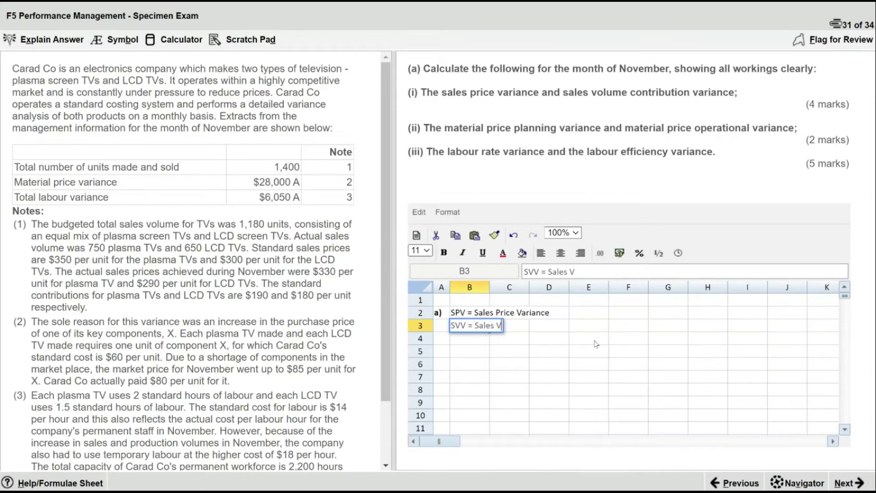
{"action": "type", "text": "olume Variance"}
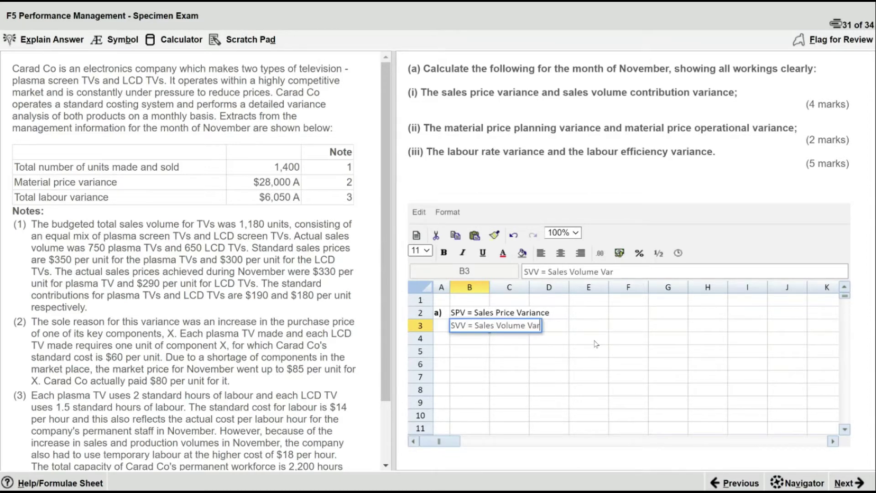
{"action": "key", "text": "Return"}
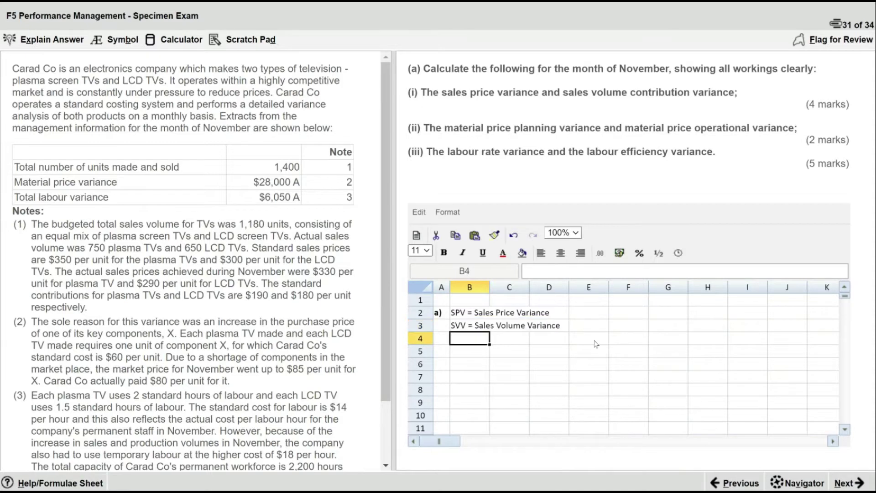
Step: Add the definitions "MPPV = Materials Price Planning Variance" in B4 and "MPOV = Materials Price Operational Variance" in B5
{"action": "type", "text": "MPPV = Materials Price Planning V"}
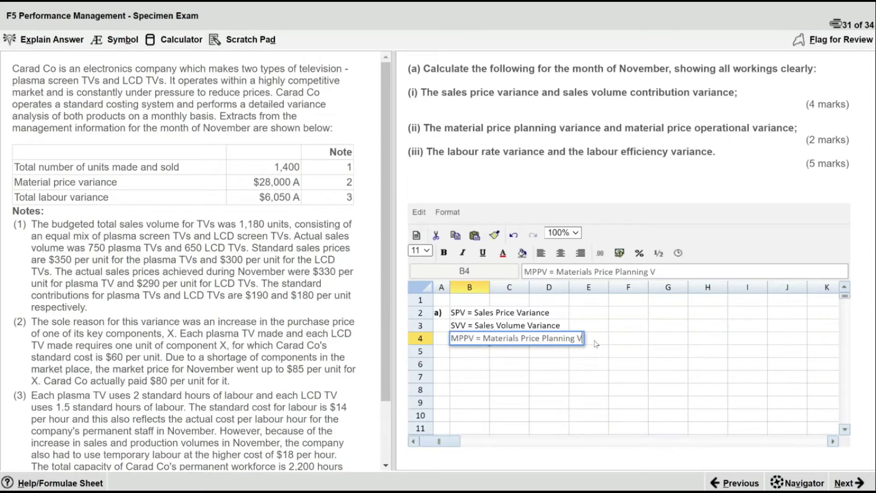
{"action": "type", "text": "ariance"}
{"action": "key", "text": "Return"}
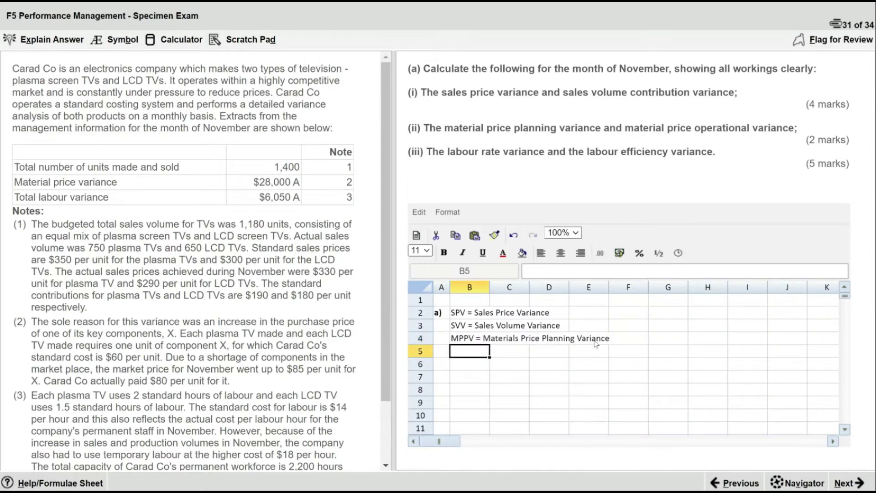
{"action": "type", "text": "MPOV"}
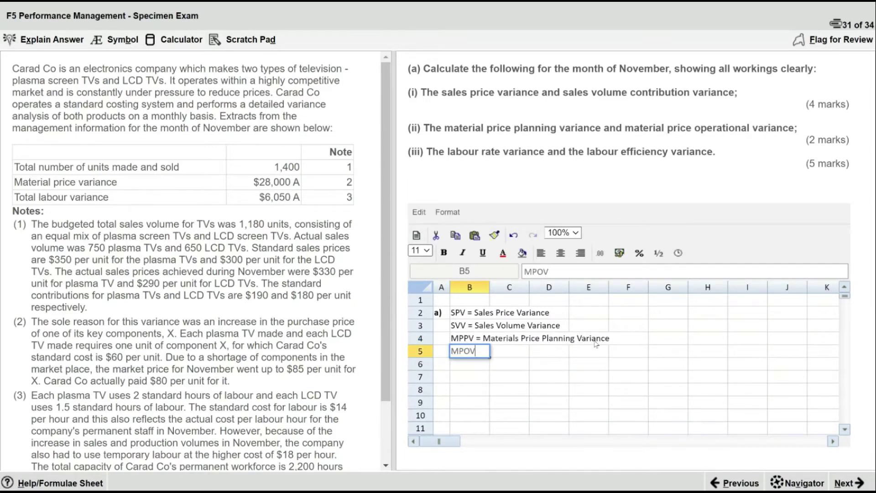
{"action": "type", "text": " = Materials Pr"}
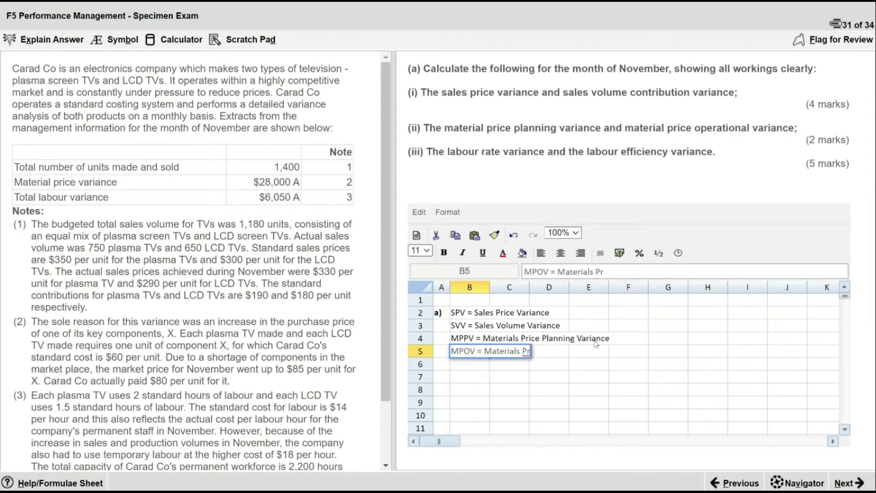
{"action": "type", "text": "ice Operat"}
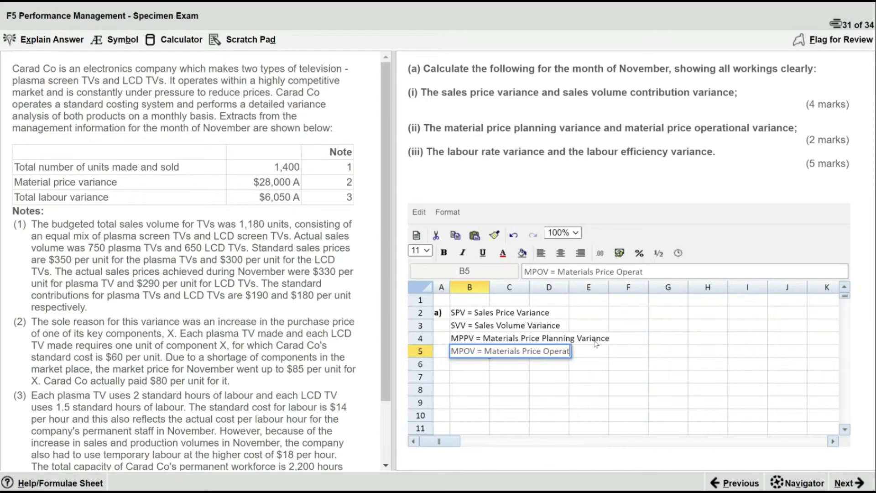
{"action": "type", "text": "ional Variance"}
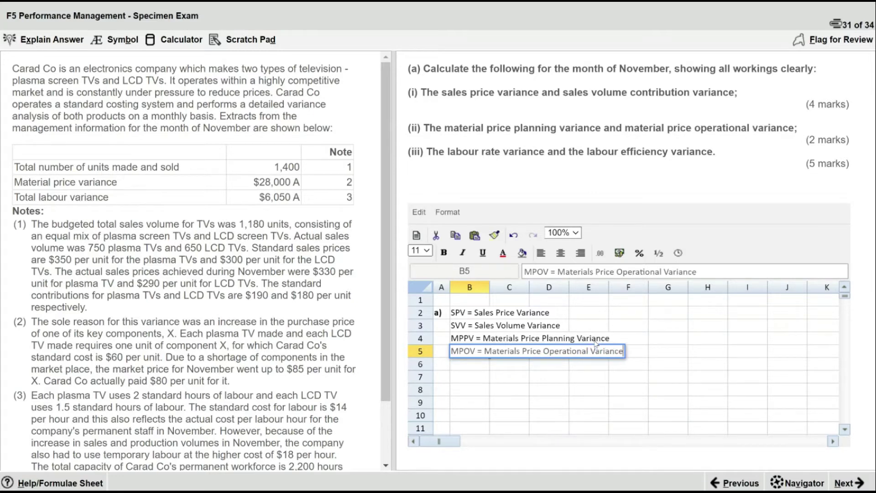
{"action": "key", "text": "Return"}
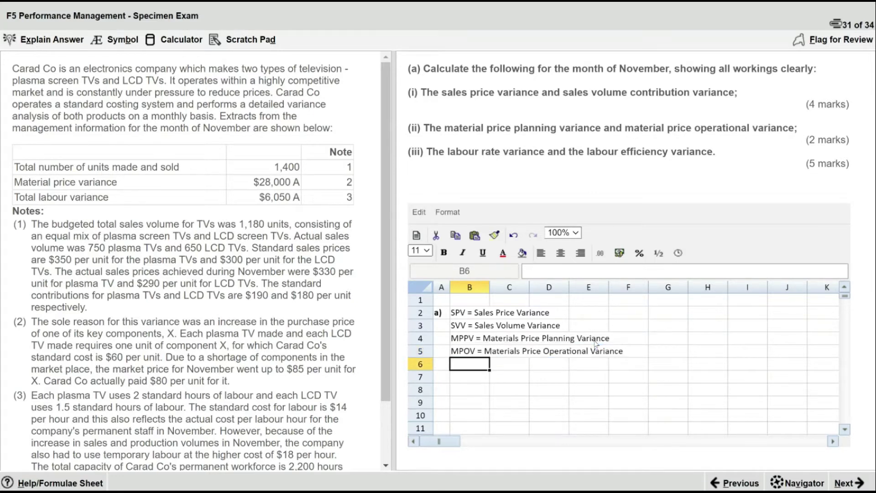
Step: Add the labor definitions "LRV = Labor Rate Variance" in B6 and "LEV = Labor Efficiency Variance" in B7
{"action": "type", "text": "LRV ="}
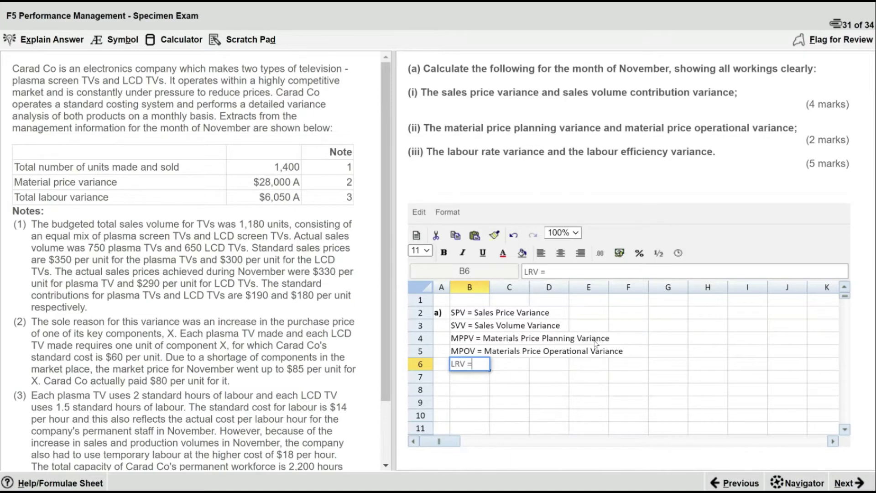
{"action": "type", "text": " Labor Ra"}
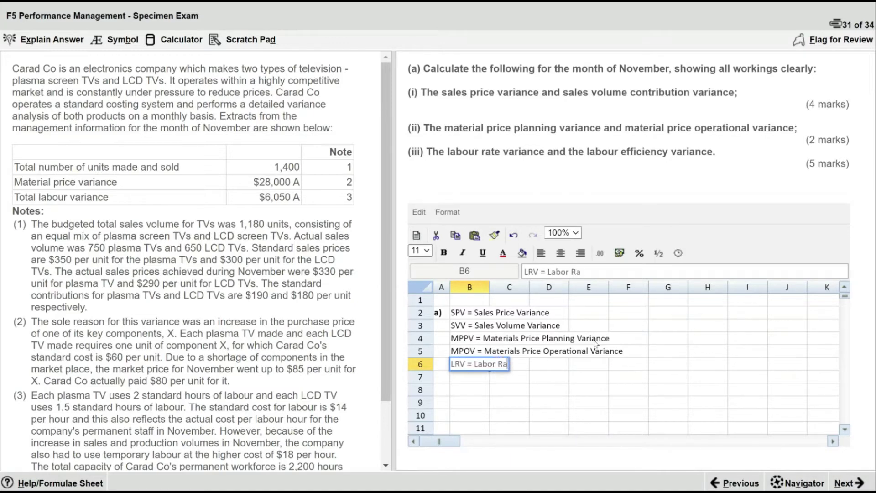
{"action": "type", "text": "te Variance"}
{"action": "key", "text": "Return"}
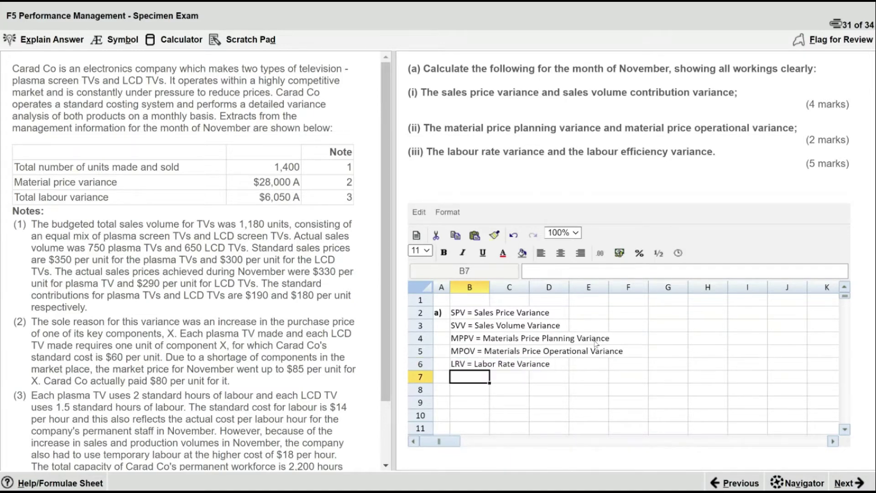
{"action": "type", "text": "LE"}
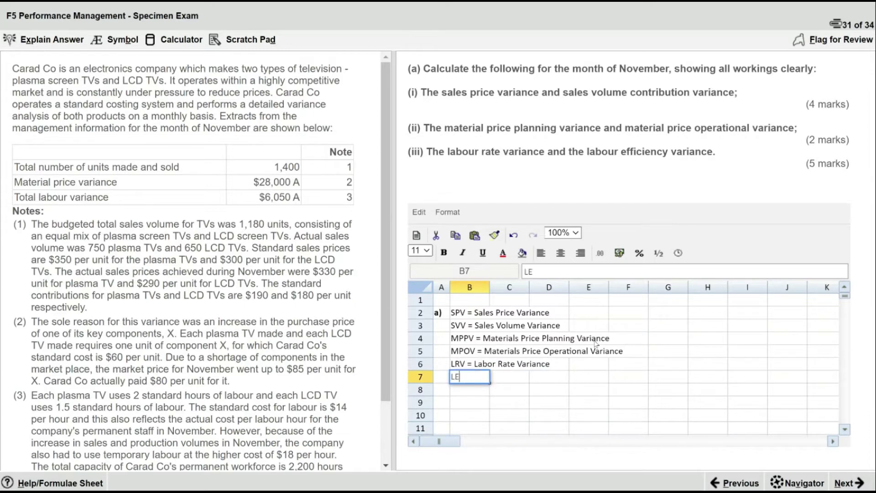
{"action": "type", "text": "V = Labor Effic"}
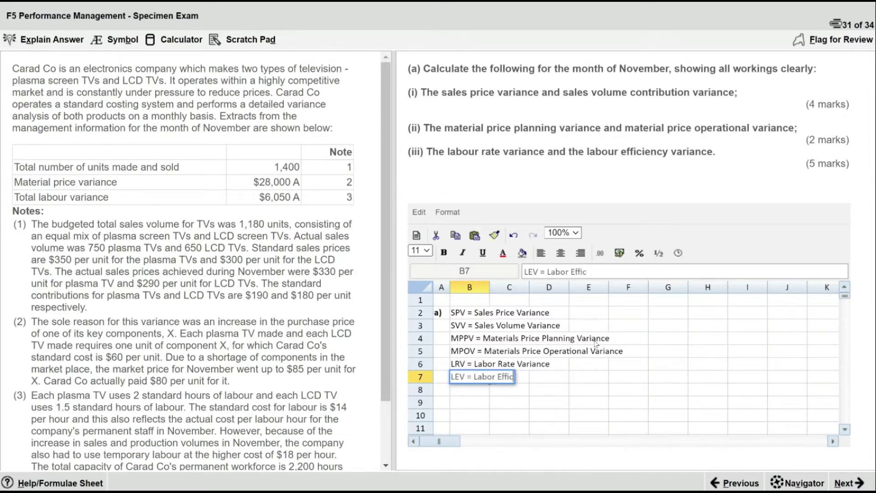
{"action": "type", "text": "iency Variance"}
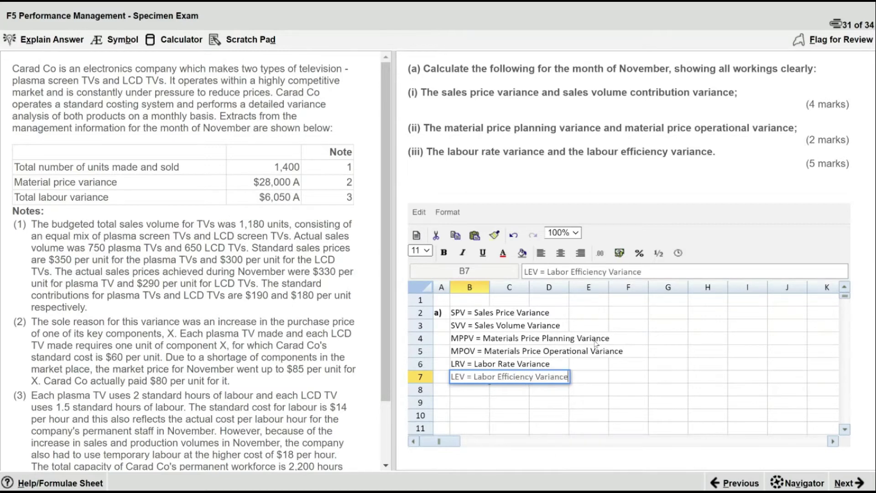
{"action": "key", "text": "Return"}
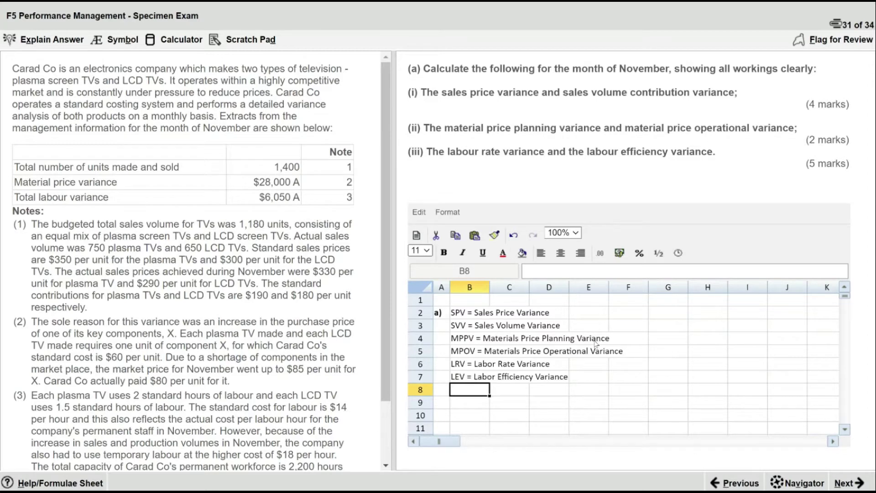
Step: List the abbreviations "St = Standard", "At = Actual" and "Bt = Budgeted" in cells B8 to B10
{"action": "type", "text": "St ="}
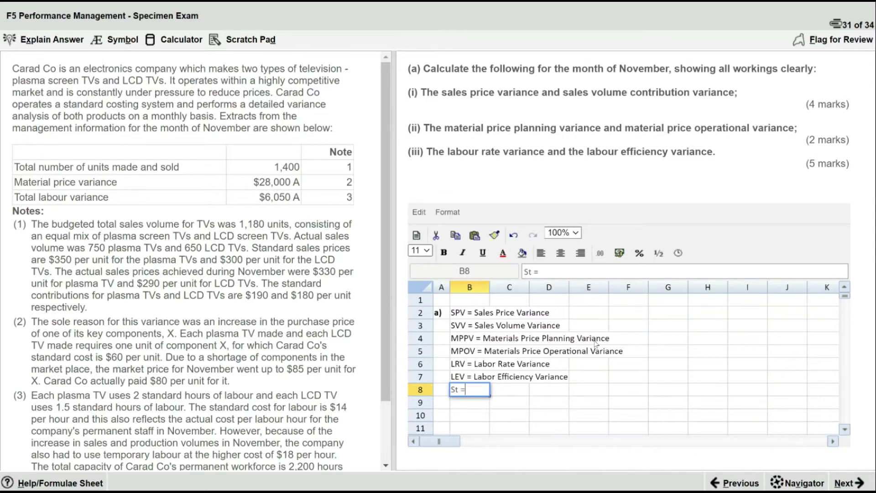
{"action": "type", "text": " Standard"}
{"action": "key", "text": "Return"}
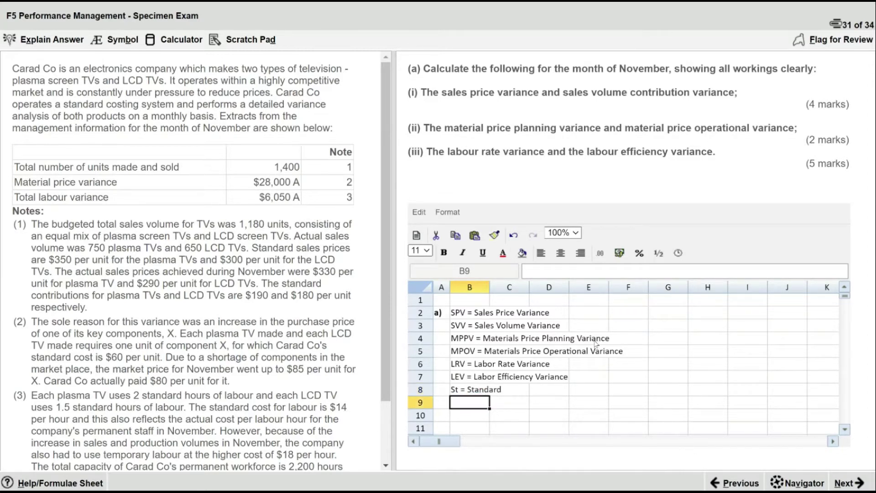
{"action": "type", "text": "A"}
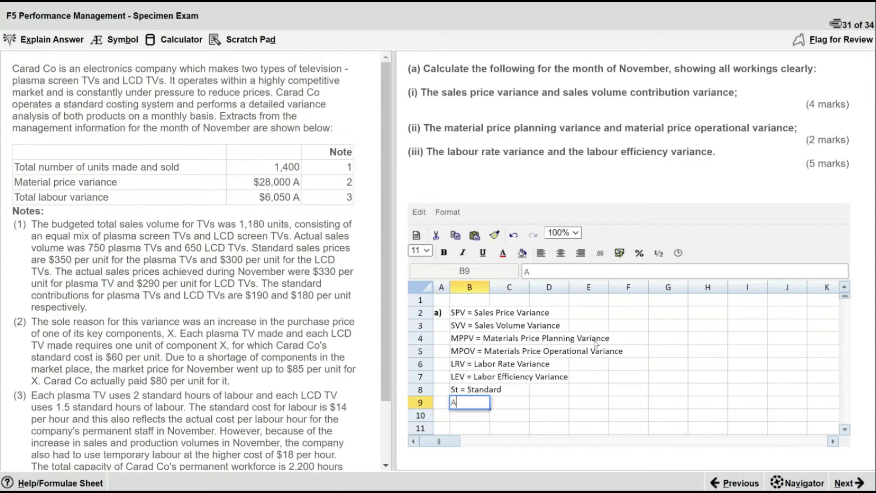
{"action": "type", "text": "t = Actual"}
{"action": "key", "text": "Return"}
{"action": "type", "text": "Bt"}
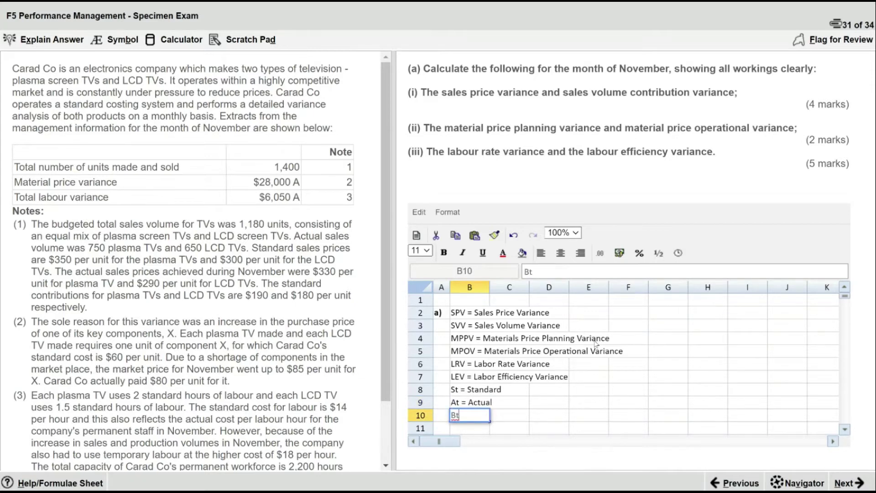
{"action": "type", "text": " = Budgeted"}
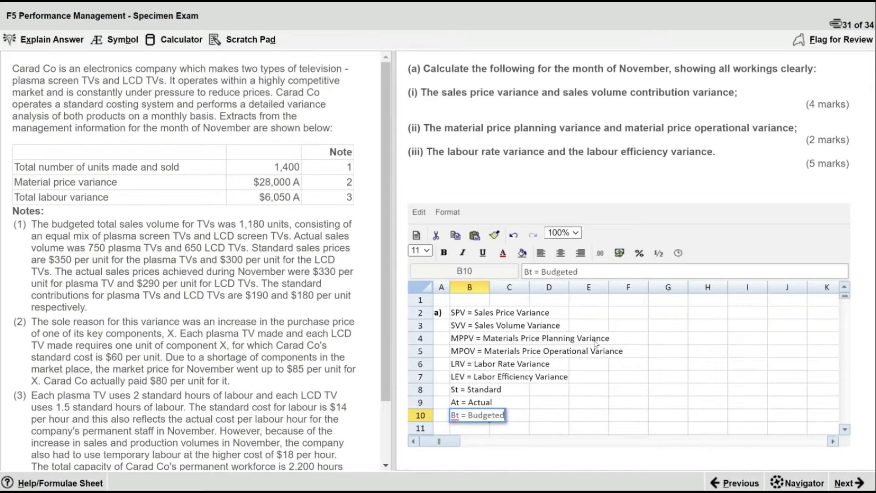
{"action": "key", "text": "Return"}
Step: Enter the part label "i)" in bold in A12, leaving row 11 blank, and move to B12
{"action": "key", "text": "Return"}
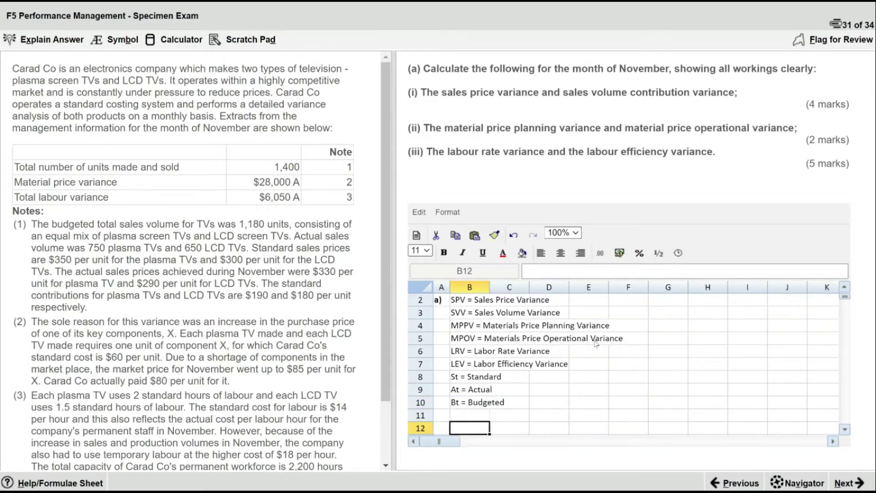
{"action": "key", "text": "Left"}
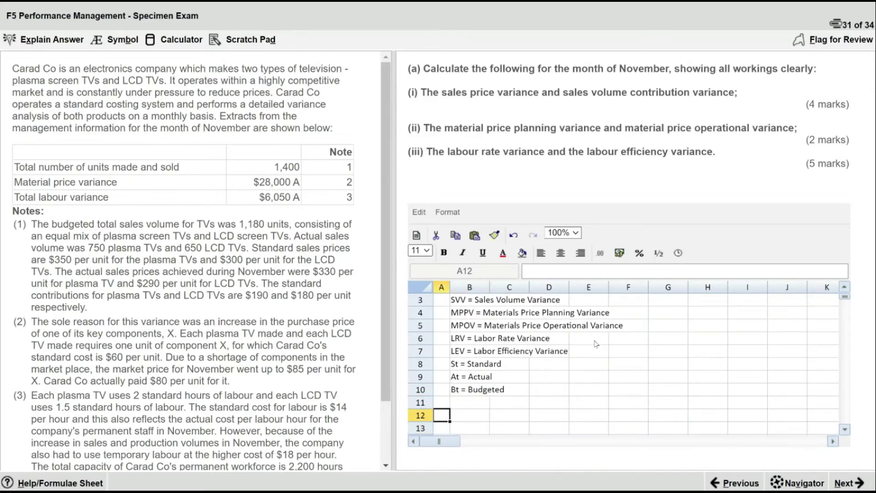
{"action": "type", "text": "i)"}
{"action": "key", "text": "ctrl+b"}
{"action": "key", "text": "Tab"}
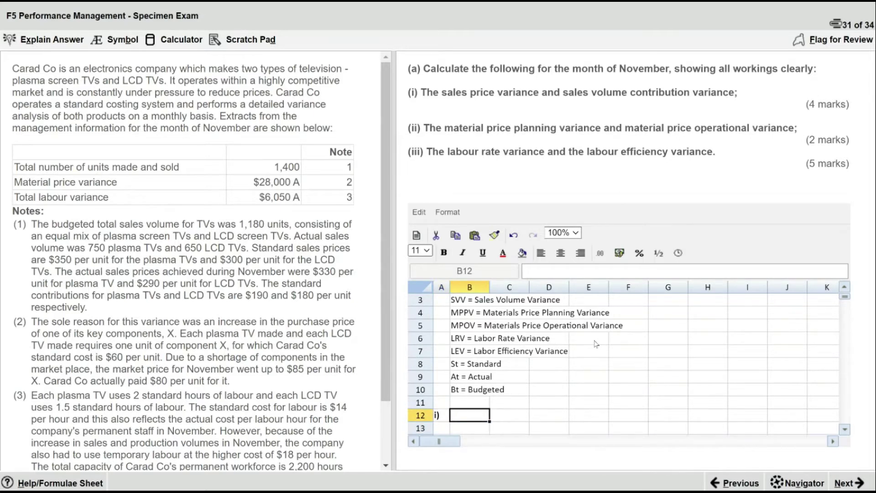
Step: Enter the label "SPV =" in B12 and move to C12
{"action": "type", "text": "SPV"}
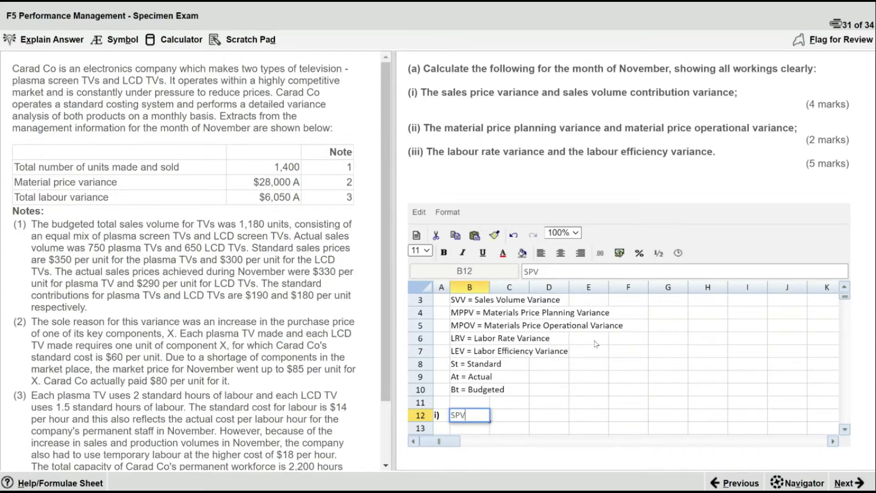
{"action": "type", "text": " ="}
{"action": "key", "text": "Return"}
{"action": "key", "text": "Right"}
{"action": "key", "text": "Up"}
{"action": "type", "text": "(At"}
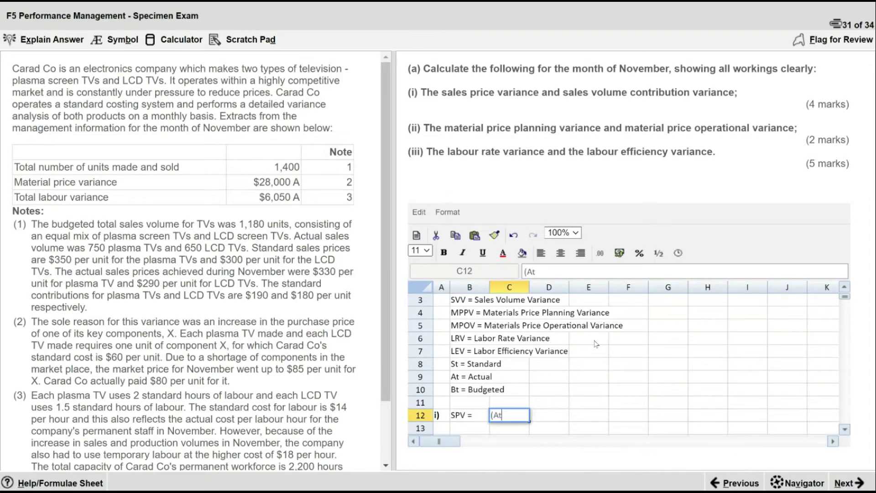
{"action": "type", "text": " Units -"}
{"action": "key", "text": "Return"}
{"action": "key", "text": "Right"}
{"action": "key", "text": "Up"}
{"action": "type", "text": "Bt"}
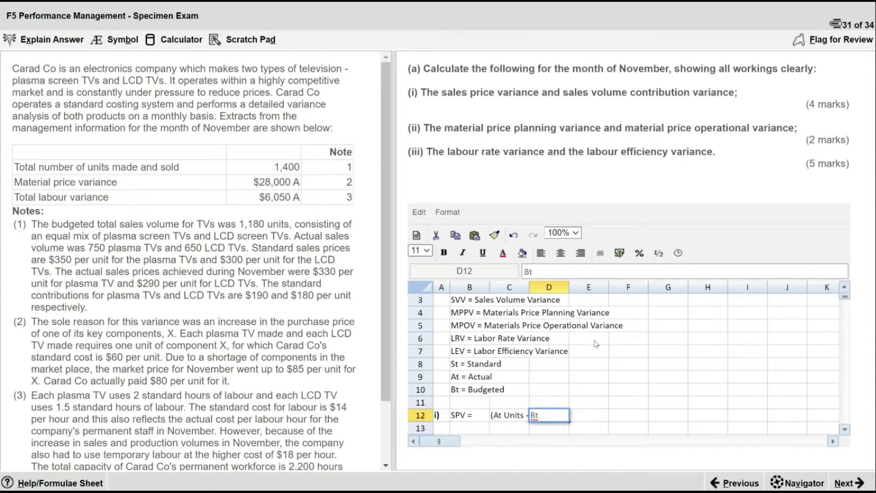
{"action": "key", "text": "BackSpace"}
{"action": "key", "text": "BackSpace"}
{"action": "key", "text": "Left"}
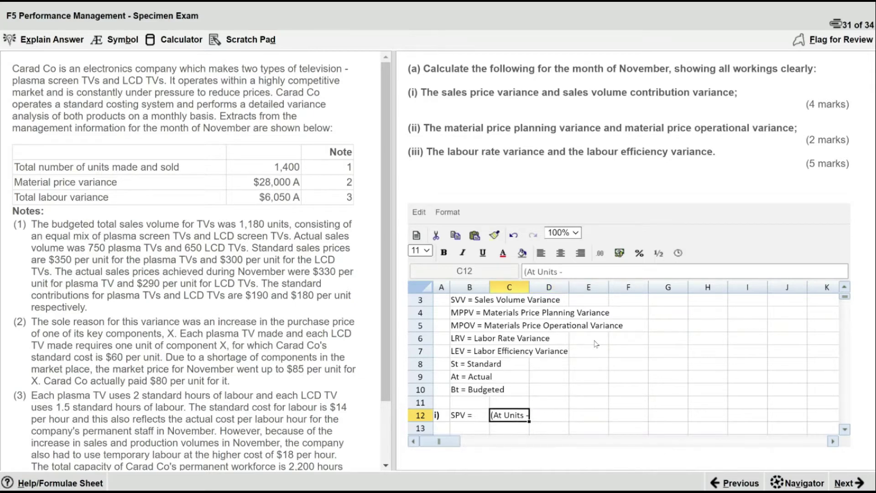
{"action": "key", "text": "BackSpace"}
{"action": "key", "text": "BackSpace"}
{"action": "key", "text": "BackSpace"}
{"action": "key", "text": "BackSpace"}
{"action": "key", "text": "BackSpace"}
{"action": "key", "text": "BackSpace"}
{"action": "key", "text": "BackSpace"}
{"action": "key", "text": "BackSpace"}
{"action": "key", "text": "BackSpace"}
{"action": "key", "text": "BackSpace"}
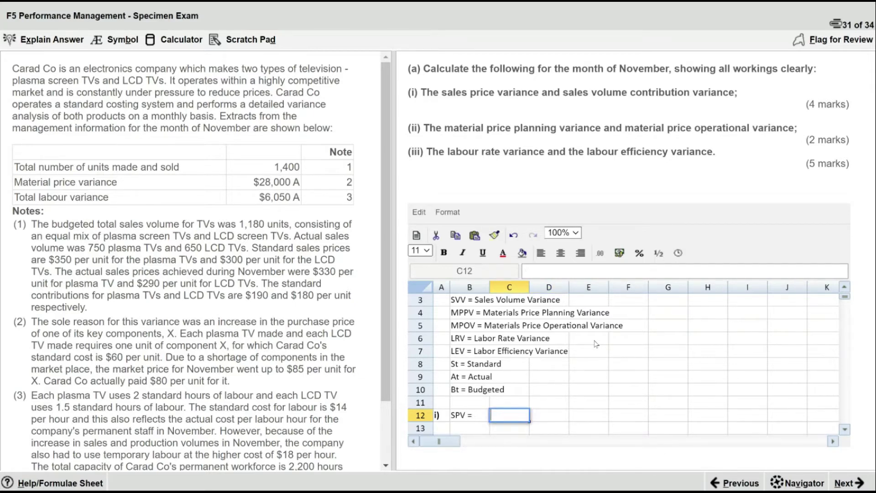
Step: Write the sales price variance formula across row 12: "(At Price -" in C12, "St Price) x" in D12 and "At Units" in E12
{"action": "type", "text": "At Price -"}
{"action": "key", "text": "Tab"}
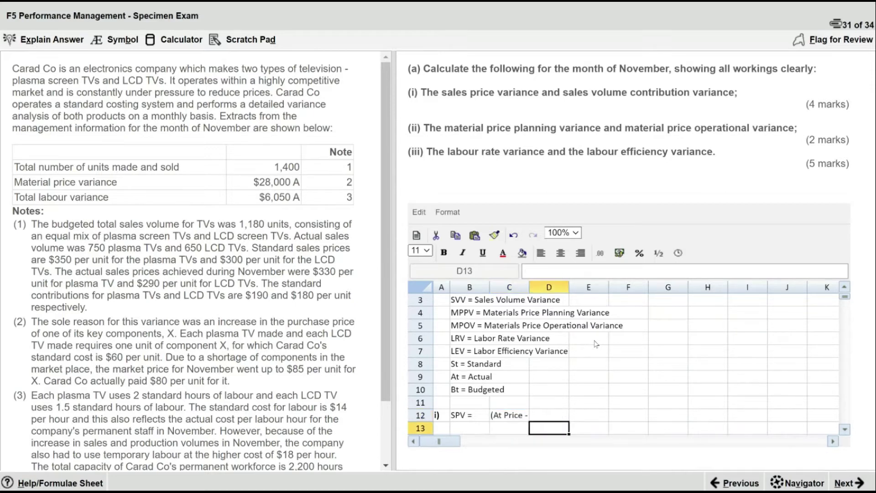
{"action": "type", "text": "St Price) x"}
{"action": "key", "text": "Tab"}
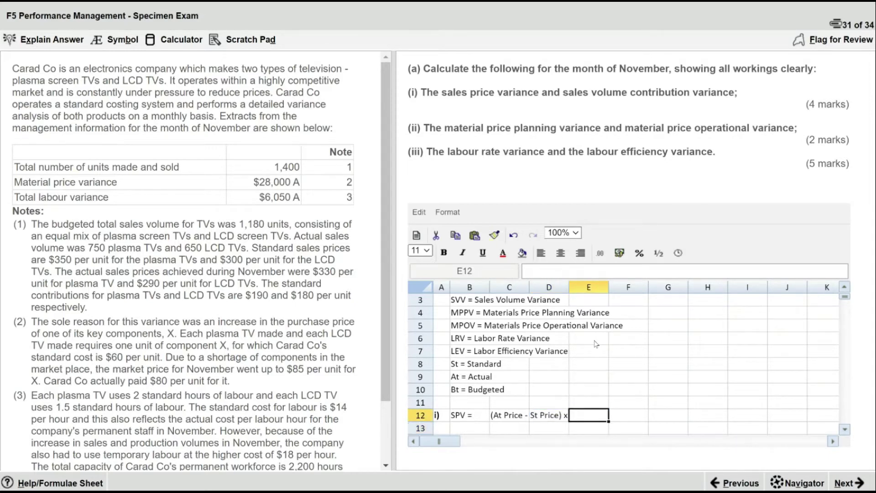
{"action": "type", "text": "At U"}
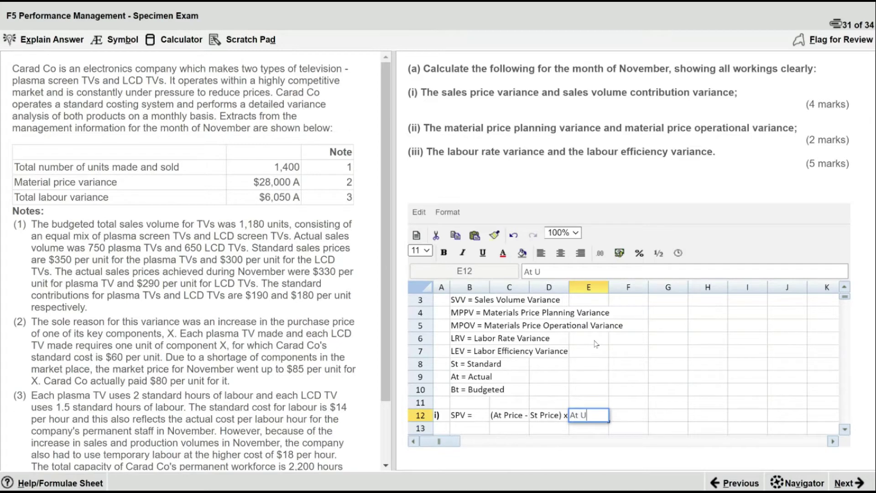
{"action": "type", "text": "nits"}
{"action": "key", "text": "Return"}
Step: Enter the label "SVV =" in B16, leaving rows 13 to 15 blank, and move to C16
{"action": "scroll", "coordinate": [596, 344], "scroll_direction": "down", "scroll_amount": 1}
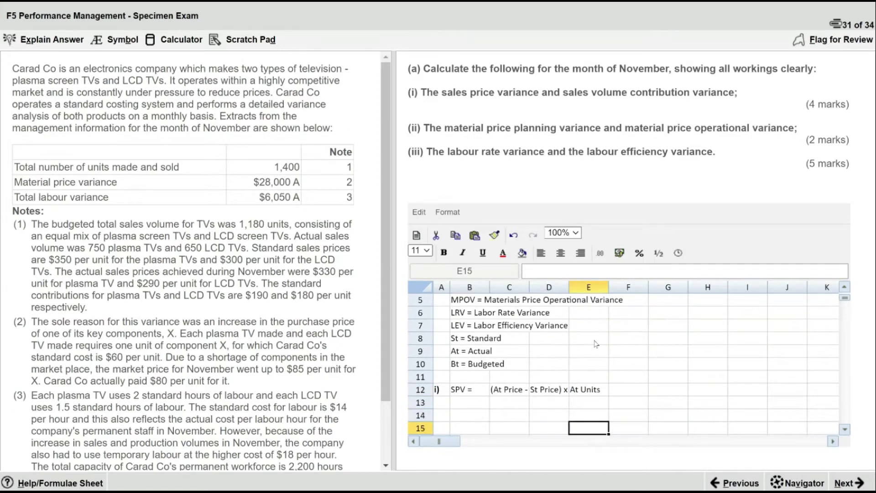
{"action": "key", "text": "Left"}
{"action": "key", "text": "Left"}
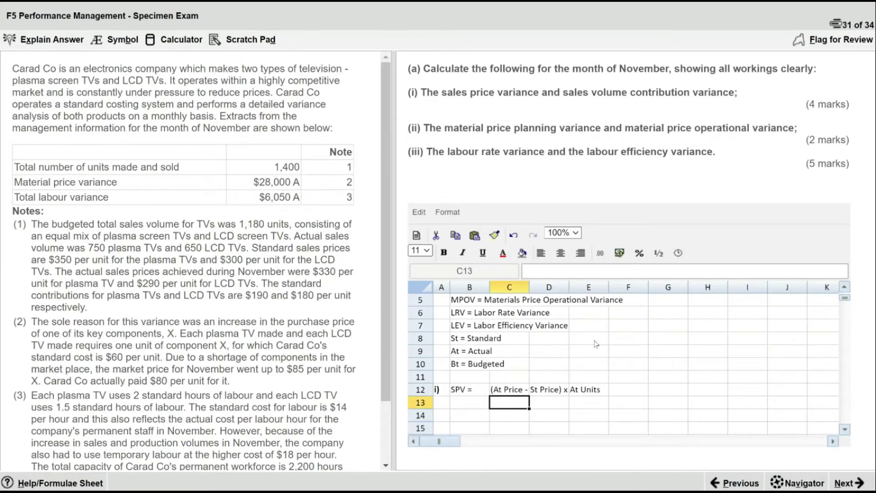
{"action": "key", "text": "Left"}
{"action": "key", "text": "Down"}
{"action": "key", "text": "Down"}
{"action": "scroll", "coordinate": [595, 344], "scroll_direction": "down", "scroll_amount": 1}
{"action": "key", "text": "Down"}
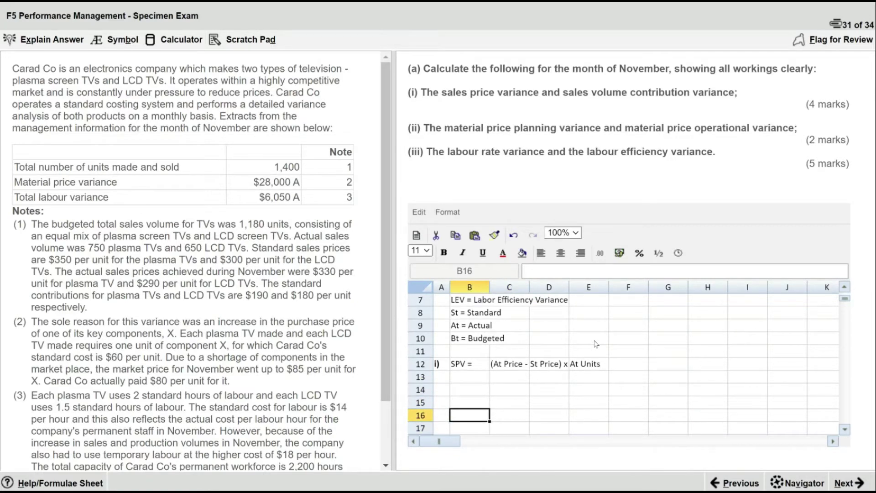
{"action": "type", "text": "SVV ="}
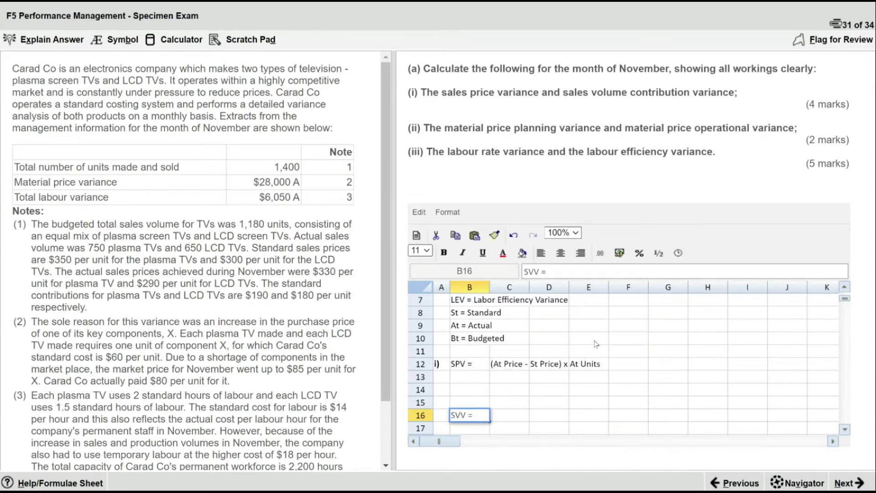
{"action": "key", "text": "Tab"}
Step: Write the sales volume variance formula in row 16: "(At Units -" in C16, "Bt Units) x" in D16 and "St Contribution per unit" in E16
{"action": "type", "text": "(At"}
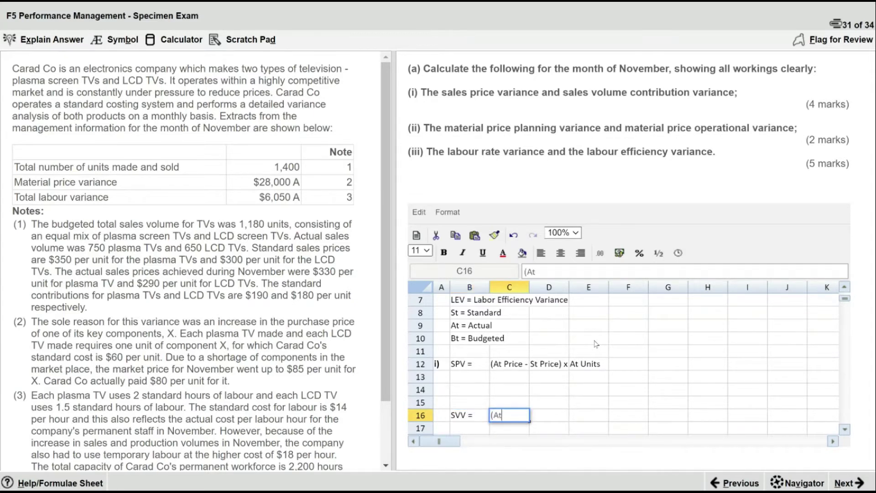
{"action": "type", "text": " Units -"}
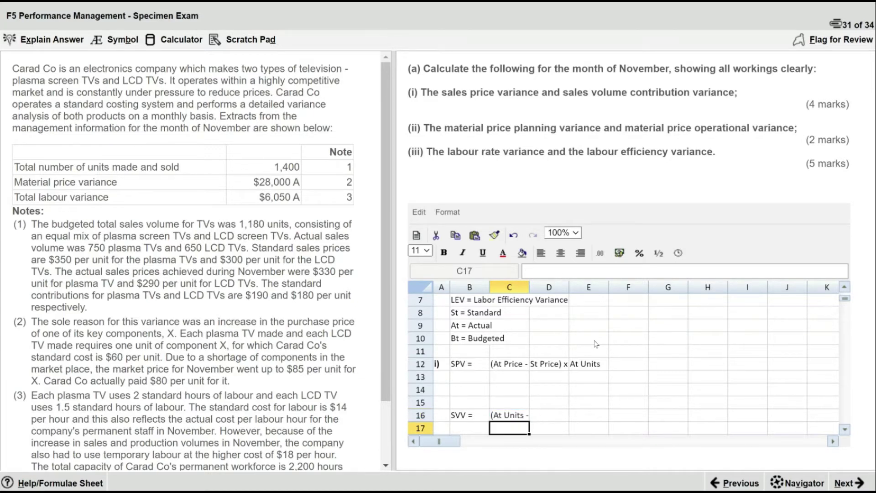
{"action": "key", "text": "Tab"}
{"action": "type", "text": "Bt"}
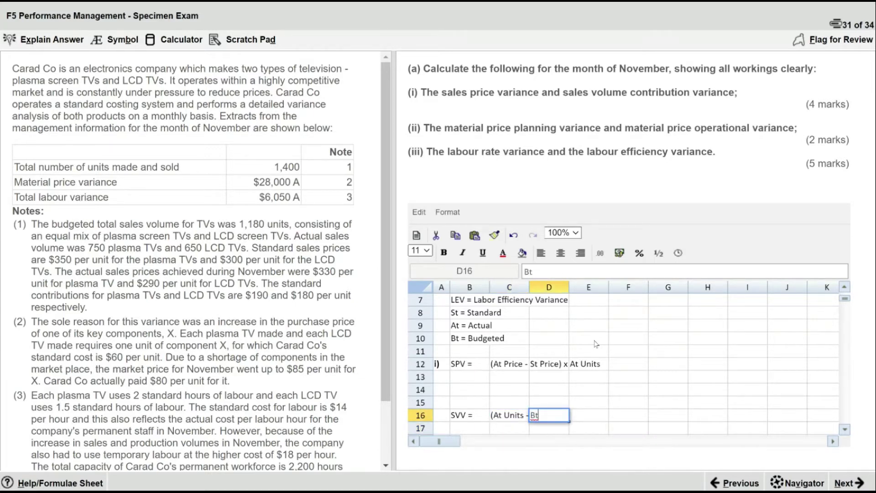
{"action": "type", "text": " Units) x"}
{"action": "key", "text": "Return"}
{"action": "key", "text": "Tab"}
{"action": "key", "text": "Up"}
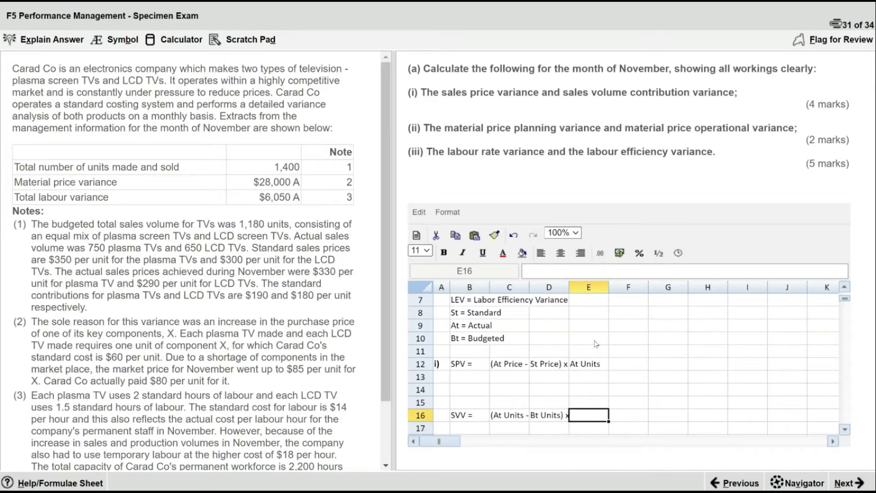
{"action": "type", "text": "St Cont"}
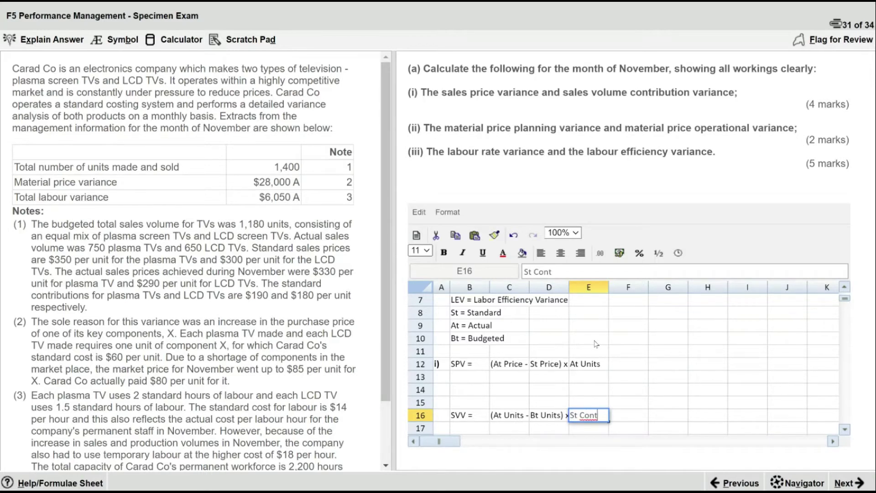
{"action": "type", "text": "ribution per unit"}
{"action": "key", "text": "Return"}
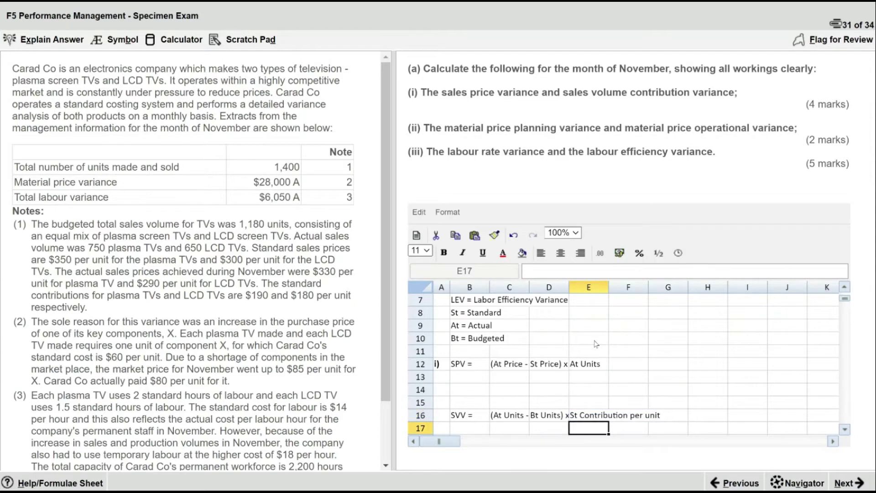
Step: Widen column B slightly and columns C to E equally so the formula terms in rows 12 and 16 fit their cells
{"action": "left_click_drag", "start_coordinate": [487, 287], "coordinate": [593, 287]}
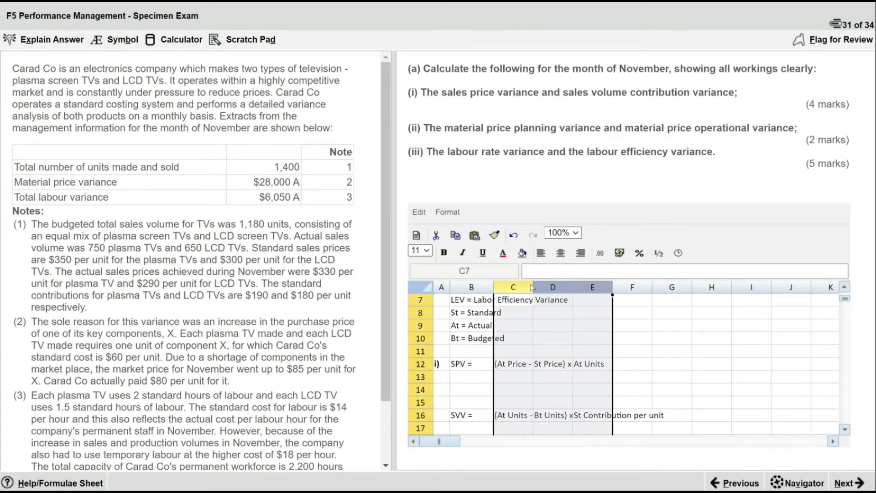
{"action": "left_click_drag", "start_coordinate": [533, 288], "coordinate": [542, 290]}
{"action": "key", "text": "Down"}
{"action": "key", "text": "Down"}
{"action": "key", "text": "Down"}
{"action": "key", "text": "Down"}
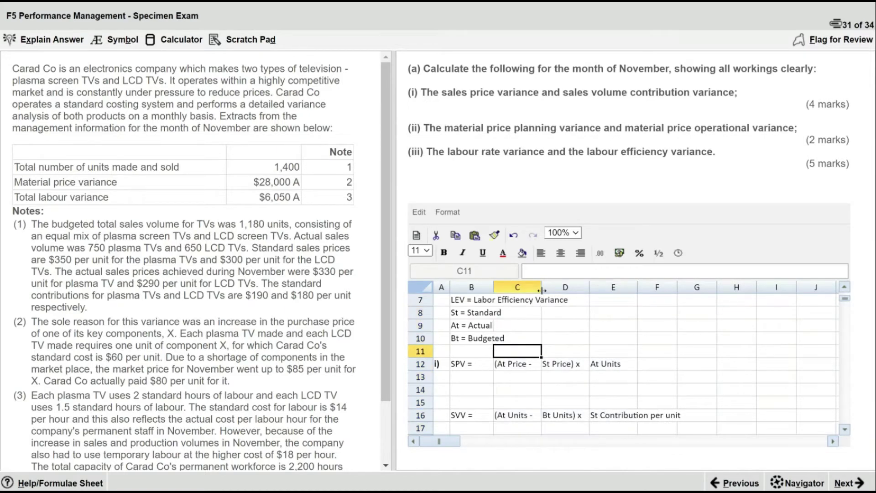
Step: Move the SPV and SVV formula block B12:E16 one column over so that it starts in C12, leaving column B free
{"action": "key", "text": "Down"}
{"action": "key", "text": "Down"}
{"action": "key", "text": "Down"}
{"action": "key", "text": "Down"}
{"action": "key", "text": "Down"}
{"action": "key", "text": "Down"}
{"action": "key", "text": "Down"}
{"action": "key", "text": "Down"}
{"action": "key", "text": "Down"}
{"action": "key", "text": "Down"}
{"action": "key", "text": "Down"}
{"action": "key", "text": "Left"}
{"action": "key", "text": "Up"}
{"action": "key", "text": "Up"}
{"action": "key", "text": "Up"}
{"action": "key", "text": "Up"}
{"action": "key", "text": "Up"}
{"action": "key", "text": "Up"}
{"action": "key", "text": "Up"}
{"action": "key", "text": "Up"}
{"action": "key", "text": "Up"}
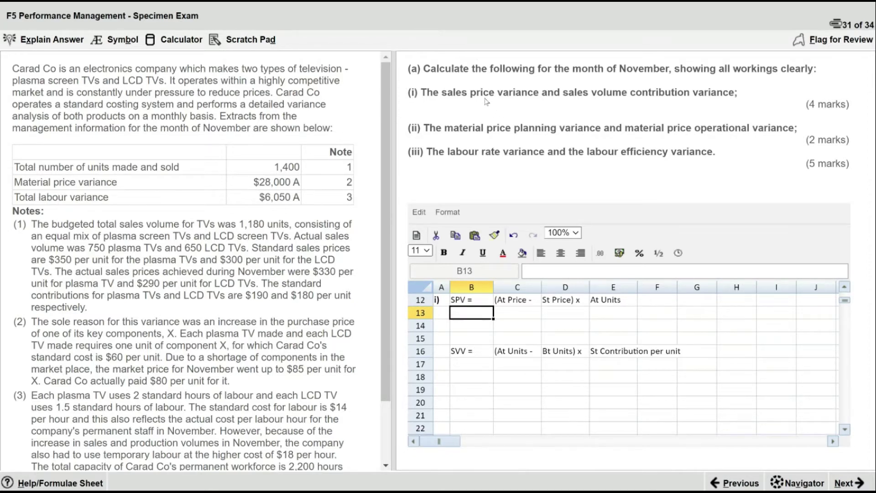
{"action": "key", "text": "Up"}
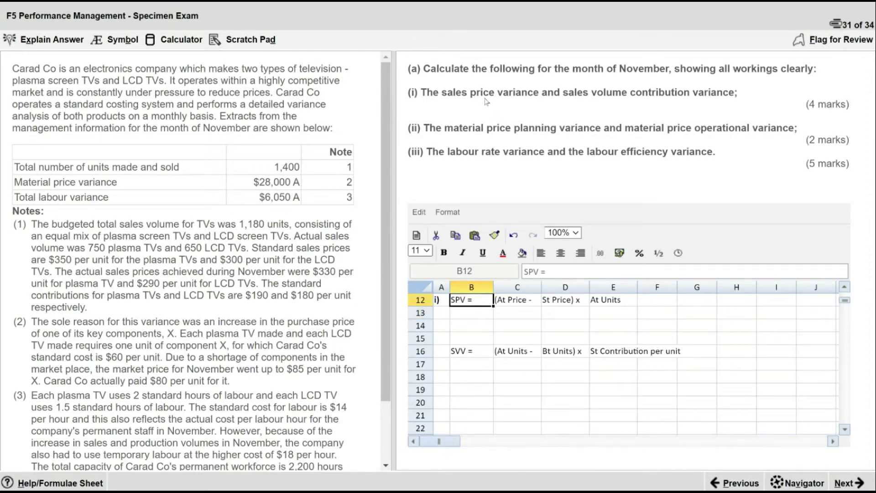
{"action": "key", "text": "shift+Down"}
{"action": "key", "text": "shift+Down"}
{"action": "key", "text": "shift+Down"}
{"action": "key", "text": "shift+Down"}
{"action": "key", "text": "shift+Right"}
{"action": "key", "text": "shift+Right"}
{"action": "key", "text": "shift+Right"}
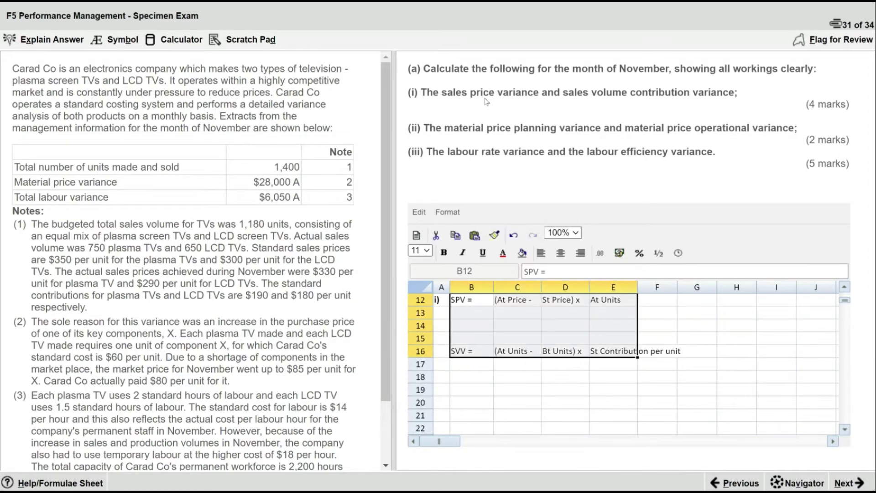
{"action": "key", "text": "ctrl+c"}
{"action": "key", "text": "Right"}
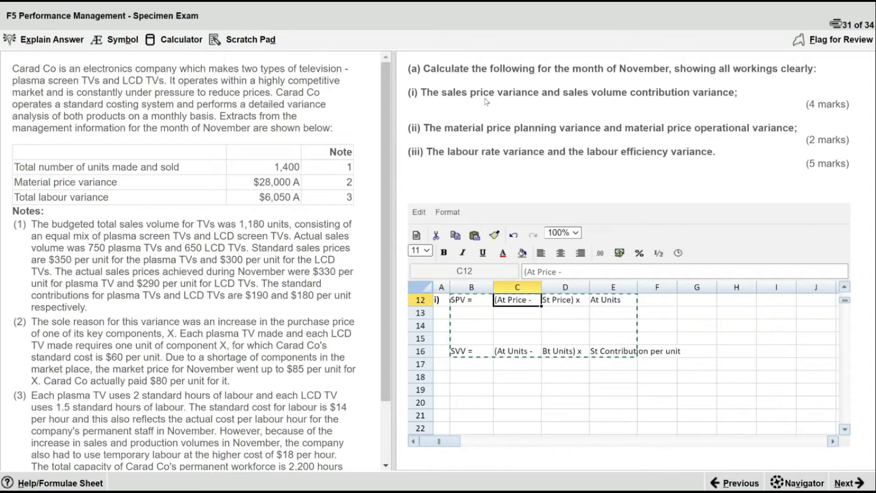
{"action": "key", "text": "ctrl+v"}
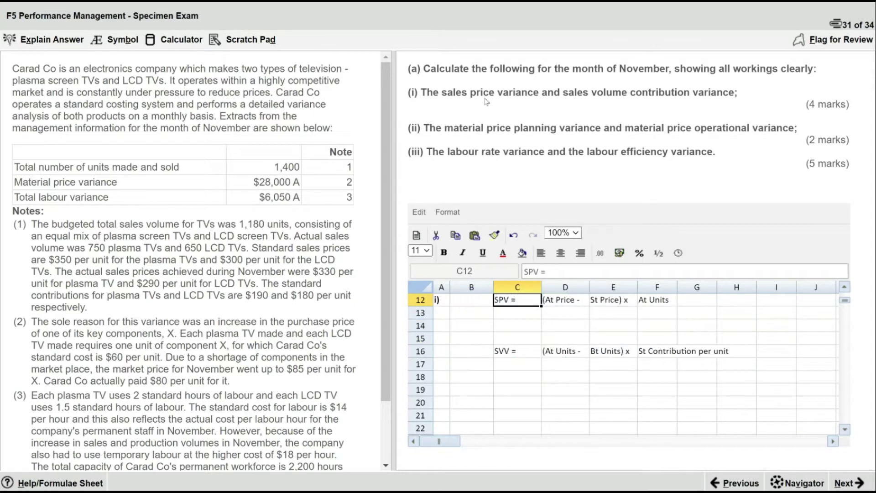
Step: Widen column F and enter the row labels "Plasma" in B13 and "LCD" in B14
{"action": "left_click", "coordinate": [667, 313]}
{"action": "left_click_drag", "start_coordinate": [677, 287], "coordinate": [695, 293]}
{"action": "key", "text": "Left"}
{"action": "key", "text": "Left"}
{"action": "key", "text": "Left"}
{"action": "key", "text": "Left"}
{"action": "type", "text": "P"}
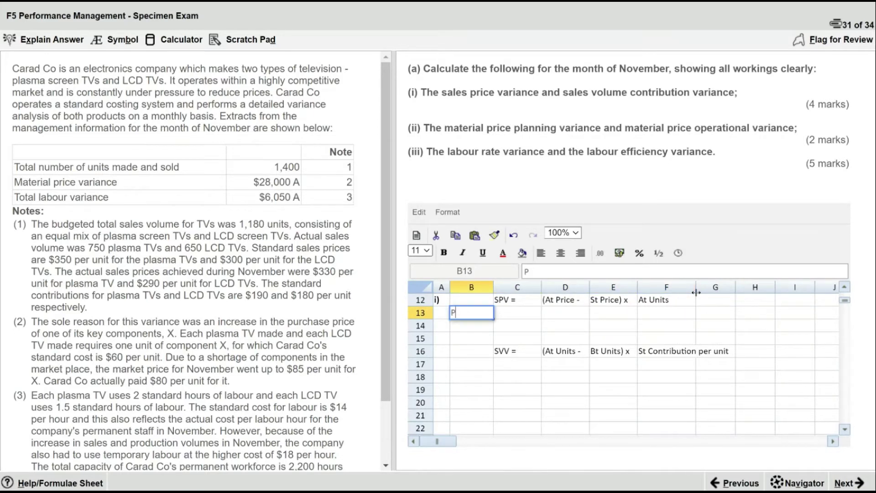
{"action": "type", "text": "lasma"}
{"action": "key", "text": "Return"}
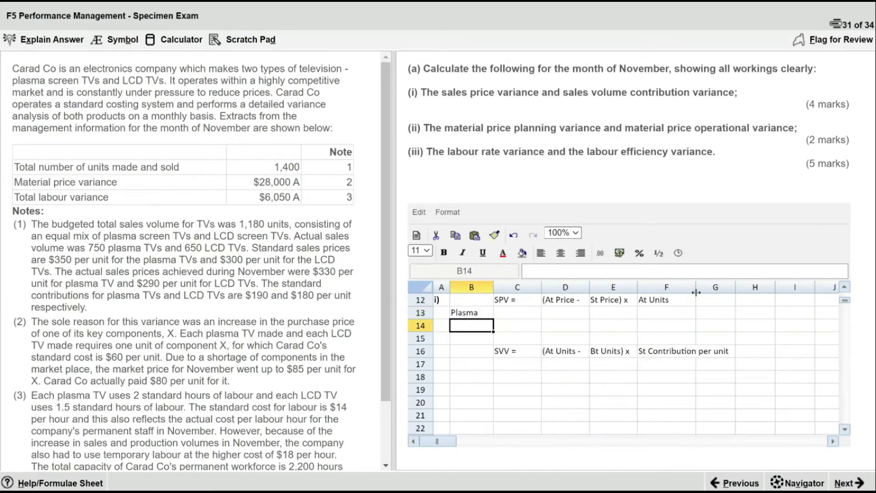
{"action": "type", "text": "LCD"}
{"action": "key", "text": "Return"}
Step: Copy the Plasma and LCD labels from B13:B14 to B17:B18 beneath the SVV formula
{"action": "key", "text": "Up"}
{"action": "key", "text": "Up"}
{"action": "key", "text": "shift+Down"}
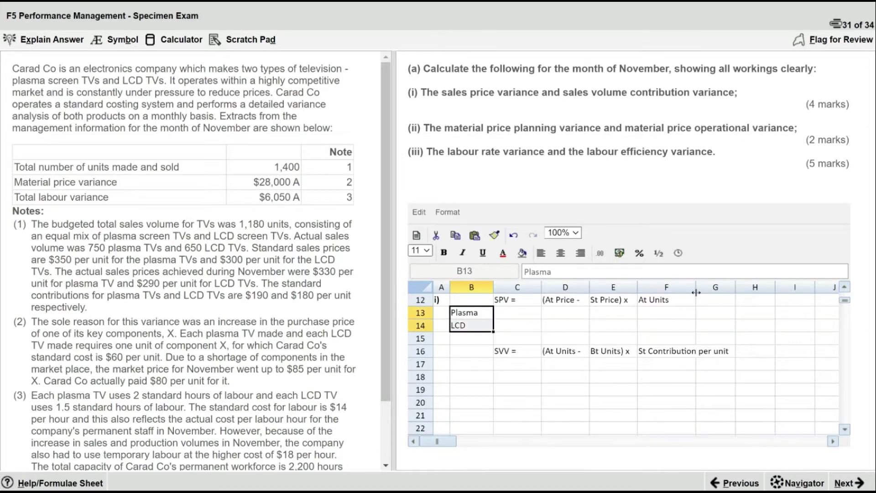
{"action": "key", "text": "ctrl+c"}
{"action": "key", "text": "Down"}
{"action": "key", "text": "Down"}
{"action": "key", "text": "Down"}
{"action": "key", "text": "Down"}
{"action": "key", "text": "ctrl+v"}
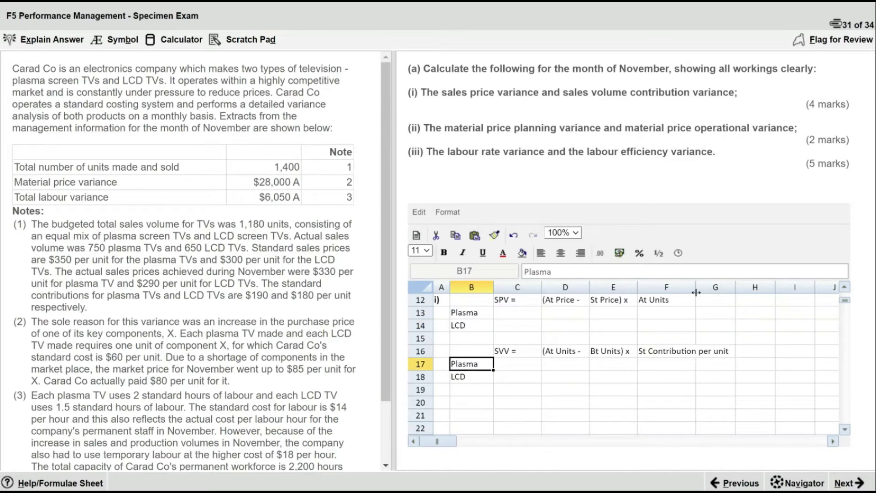
Step: Calculate the budgeted plasma units in E17 with the formula =1180/2
{"action": "key", "text": "Right"}
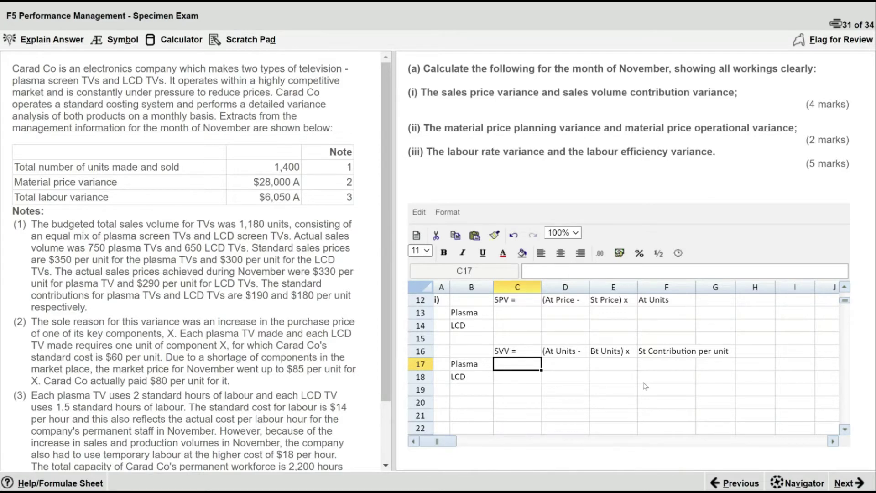
{"action": "left_click", "coordinate": [612, 367]}
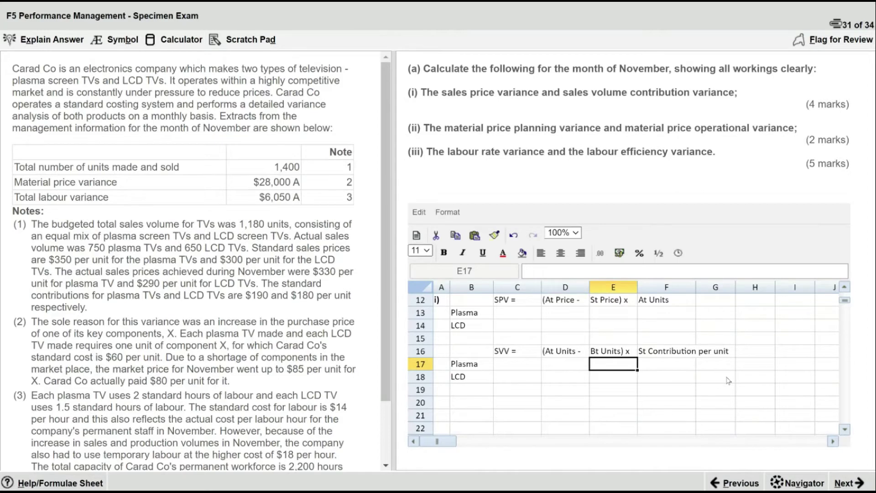
{"action": "type", "text": "=1180/2"}
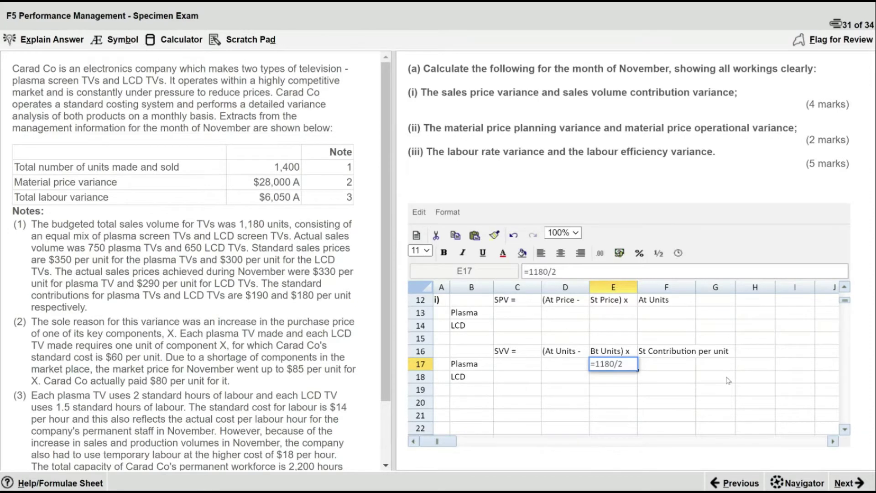
{"action": "key", "text": "Return"}
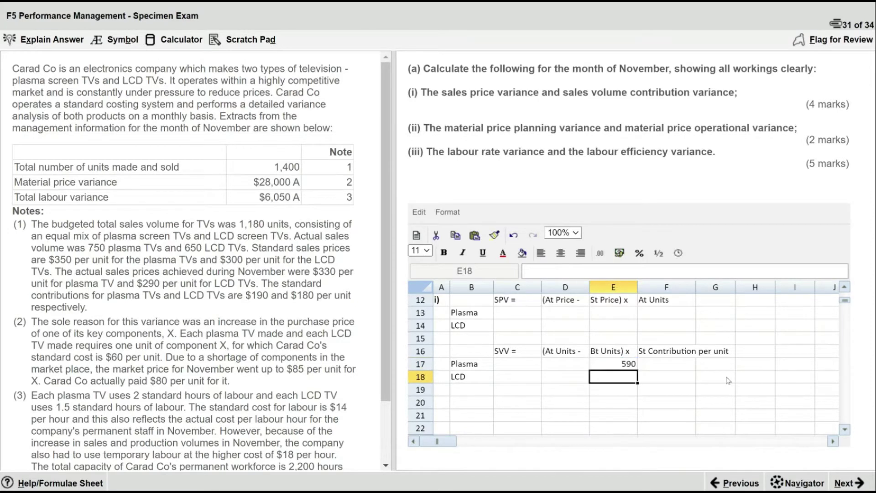
Step: Copy the budgeted units from E17 to E18 for the LCD row and move to D17
{"action": "key", "text": "Up"}
{"action": "key", "text": "ctrl+c"}
{"action": "key", "text": "Down"}
{"action": "key", "text": "ctrl+v"}
{"action": "key", "text": "Left"}
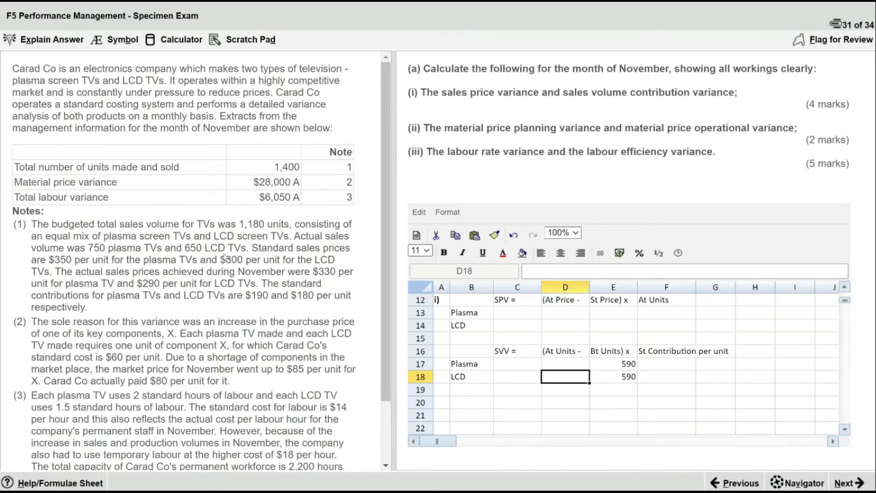
{"action": "key", "text": "Left"}
{"action": "key", "text": "Right"}
{"action": "key", "text": "Up"}
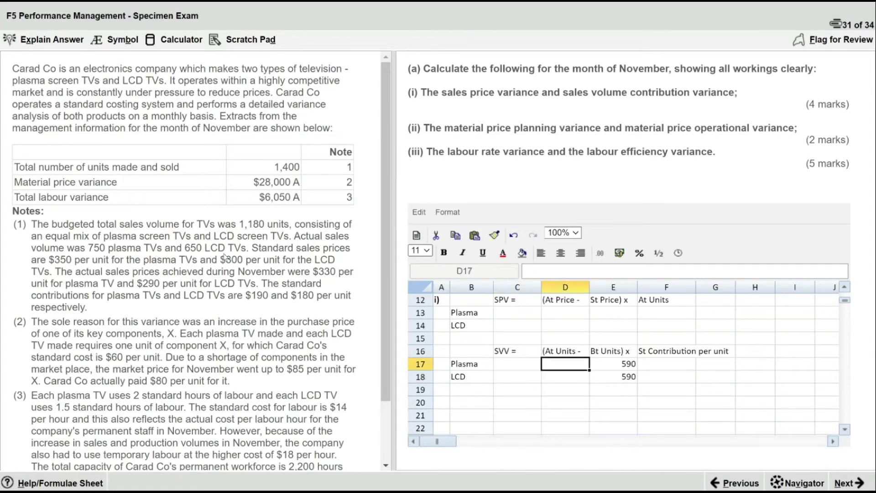
Step: Enter the actual units for the SVV calculation: 750 for Plasma in D17 and 650 for LCD in D18
{"action": "type", "text": "750"}
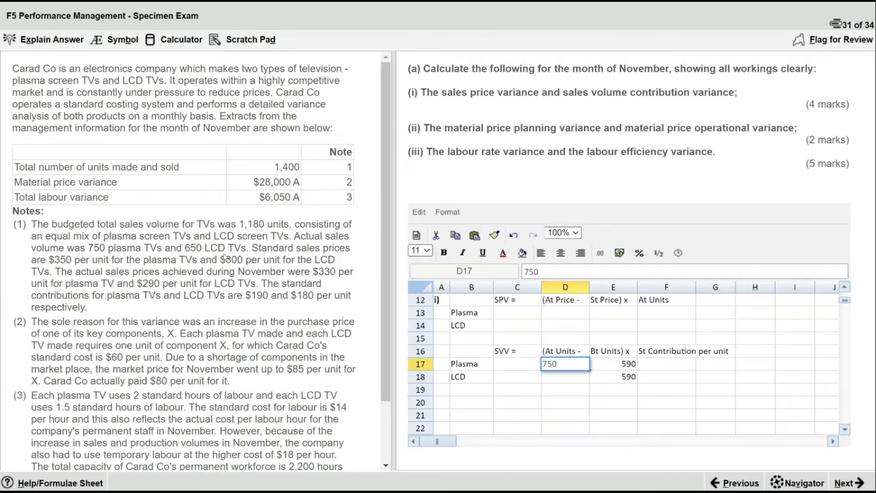
{"action": "key", "text": "Return"}
{"action": "type", "text": "650"}
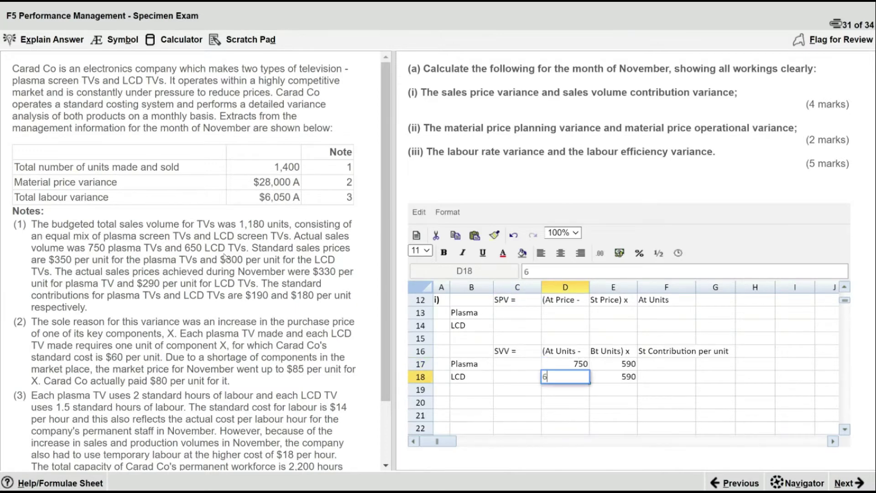
{"action": "key", "text": "Right"}
Step: Enter the actual units for the SPV calculation: 750 for Plasma in F13 and 650 for LCD in F14
{"action": "key", "text": "Up"}
{"action": "key", "text": "Up"}
{"action": "key", "text": "Up"}
{"action": "key", "text": "Up"}
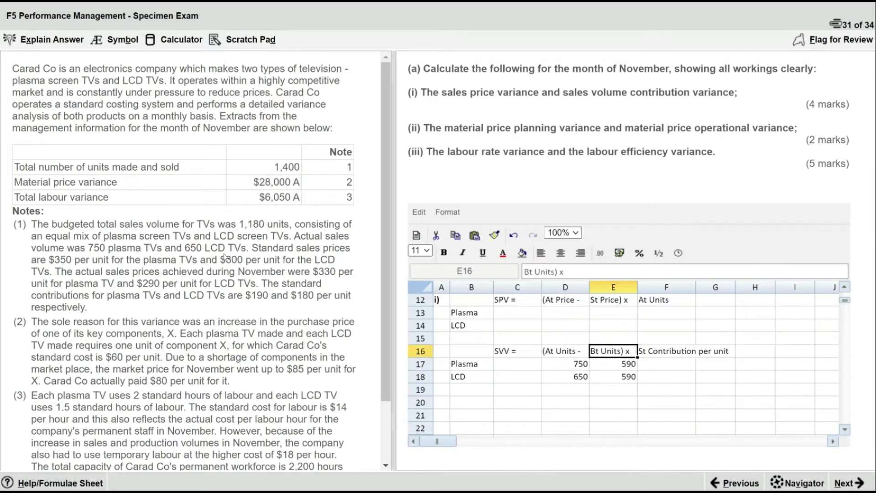
{"action": "key", "text": "Right"}
{"action": "key", "text": "Up"}
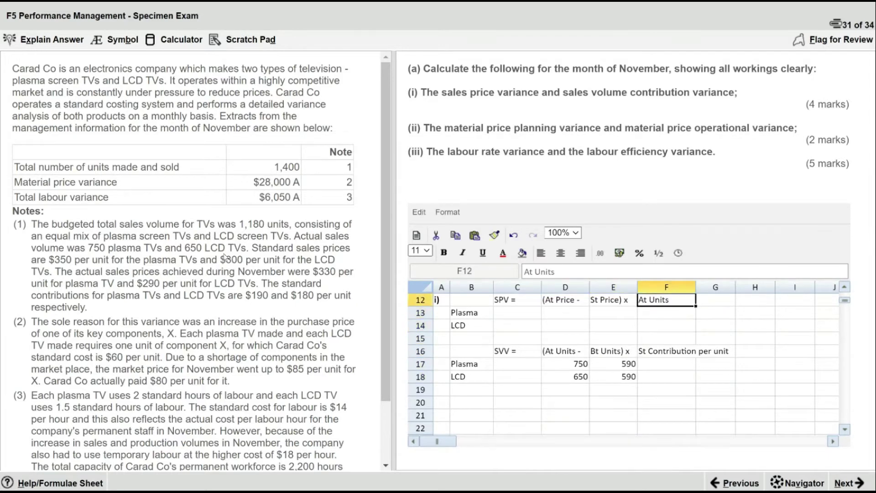
{"action": "type", "text": "750"}
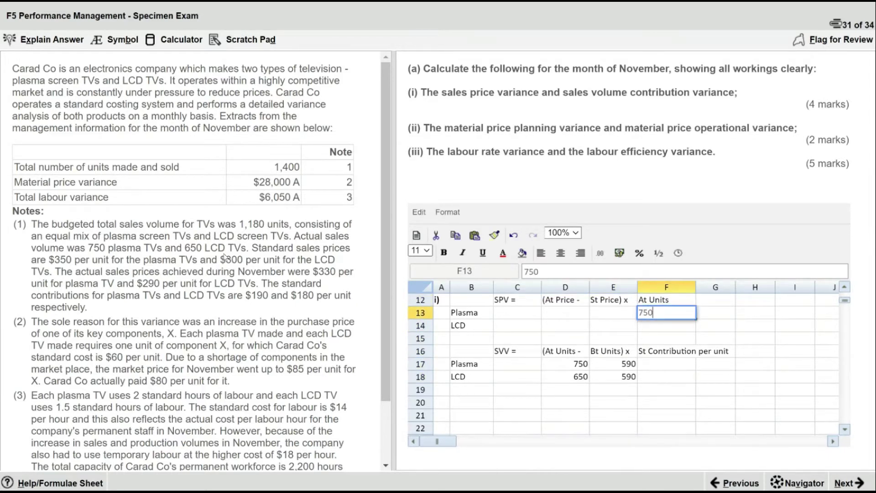
{"action": "key", "text": "Return"}
{"action": "type", "text": "650"}
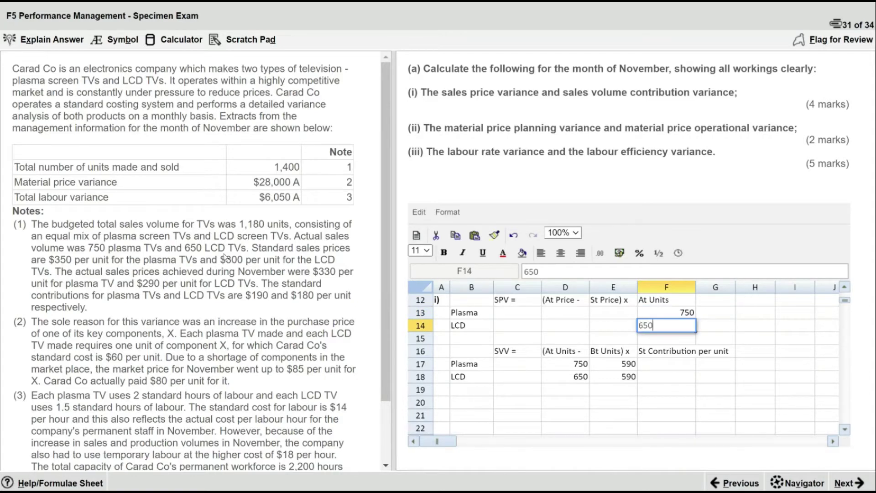
{"action": "key", "text": "Return"}
Step: Enter the standard sales prices in the SPV section: 350 for Plasma in E13 and 300 for LCD in E14
{"action": "key", "text": "Left"}
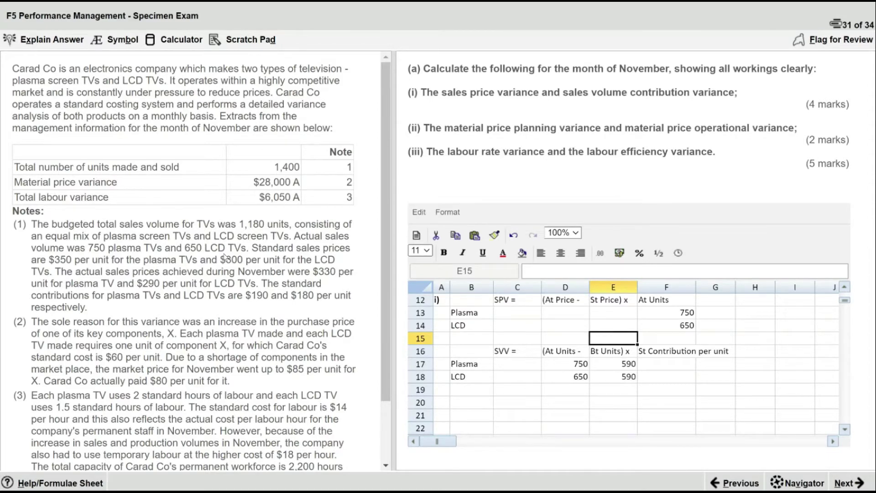
{"action": "key", "text": "Up"}
{"action": "key", "text": "Up"}
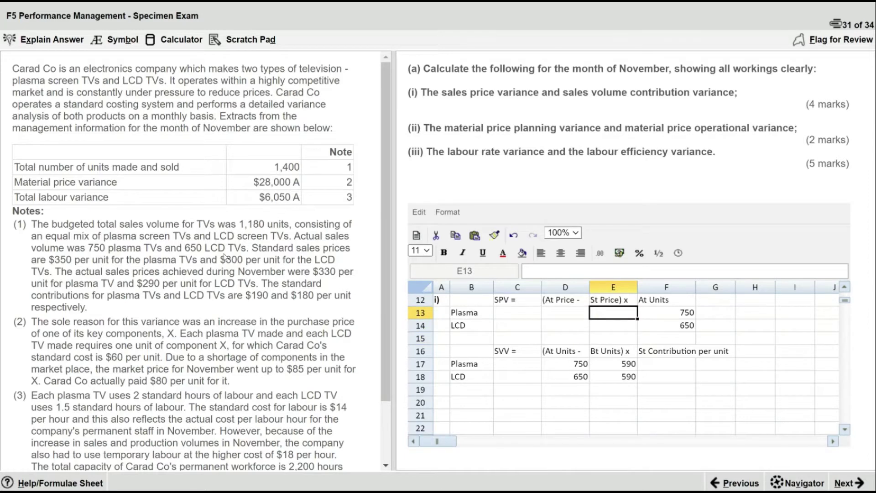
{"action": "type", "text": "350"}
{"action": "key", "text": "Return"}
{"action": "type", "text": "300"}
{"action": "key", "text": "Left"}
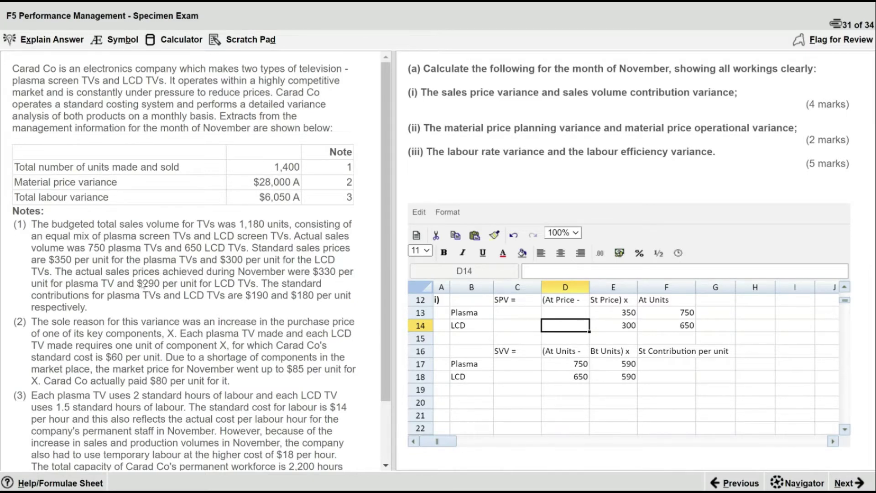
Step: Enter the actual sales prices in the SPV section: 330 for Plasma in D13 and 290 for LCD in D14
{"action": "key", "text": "Up"}
{"action": "type", "text": "330"}
{"action": "key", "text": "Return"}
{"action": "type", "text": "290"}
{"action": "key", "text": "Return"}
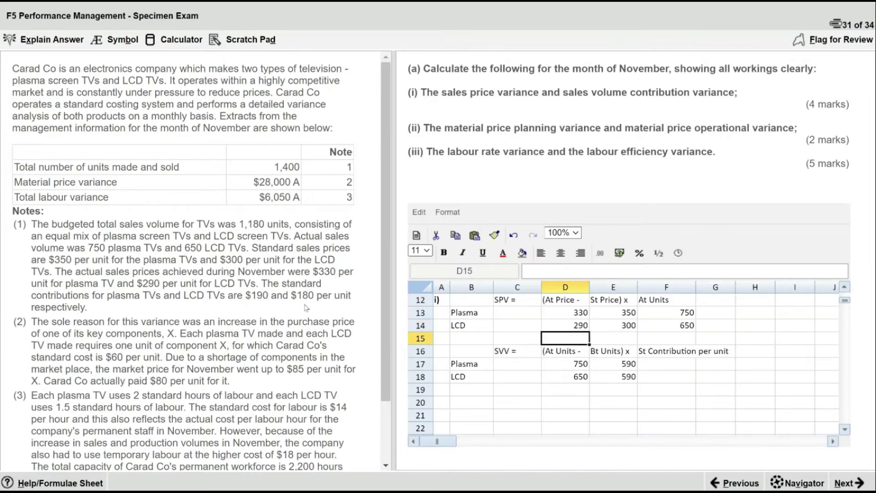
Step: Enter the standard contributions per unit in the SVV section: 190 for Plasma in F17 and 180 for LCD in F18
{"action": "key", "text": "Right"}
{"action": "key", "text": "Right"}
{"action": "key", "text": "Down"}
{"action": "key", "text": "Down"}
{"action": "type", "text": "190"}
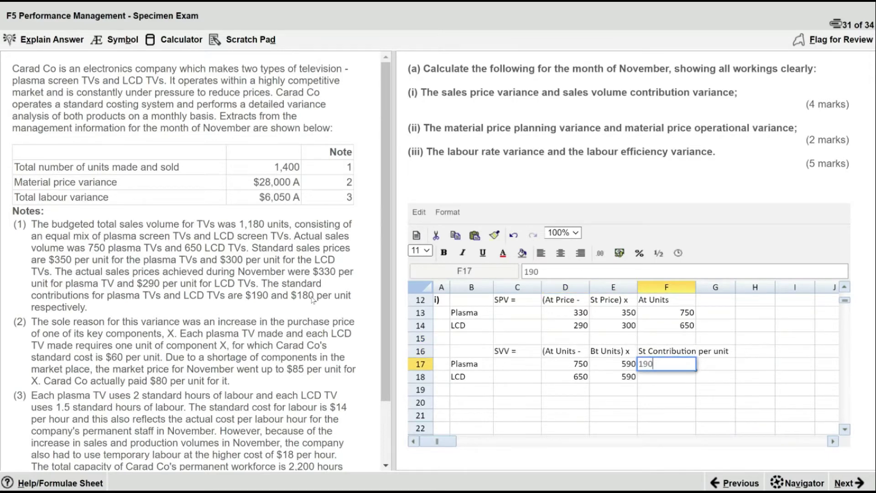
{"action": "key", "text": "Return"}
{"action": "type", "text": "180"}
{"action": "key", "text": "Left"}
Step: Begin the plasma sales price variance formula in C13 with =(D13
{"action": "key", "text": "Left"}
{"action": "key", "text": "Left"}
{"action": "key", "text": "Up"}
{"action": "key", "text": "Up"}
{"action": "key", "text": "Up"}
{"action": "key", "text": "Up"}
{"action": "key", "text": "Up"}
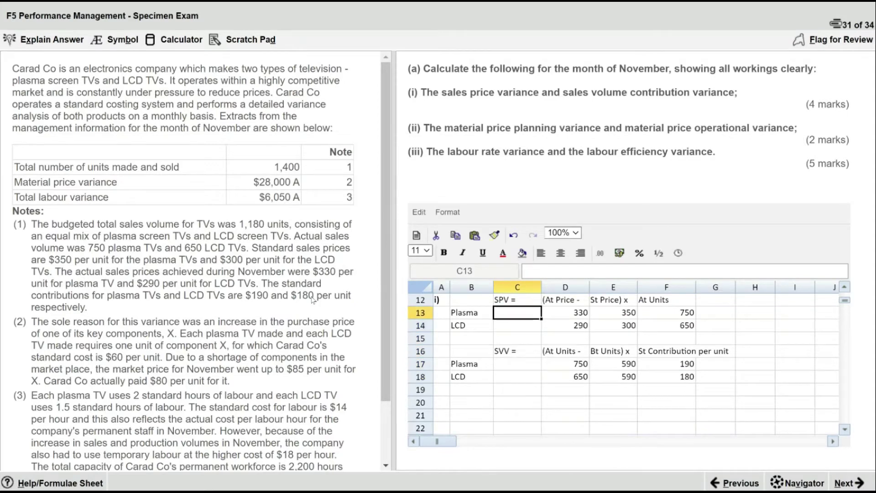
{"action": "type", "text": "="}
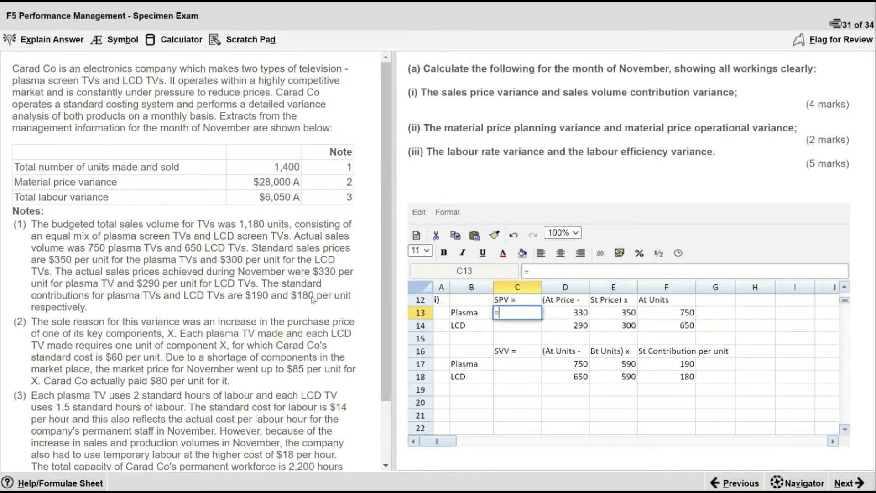
{"action": "type", "text": "("}
{"action": "key", "text": "Right"}
{"action": "type", "text": "*"}
{"action": "key", "text": "Right"}
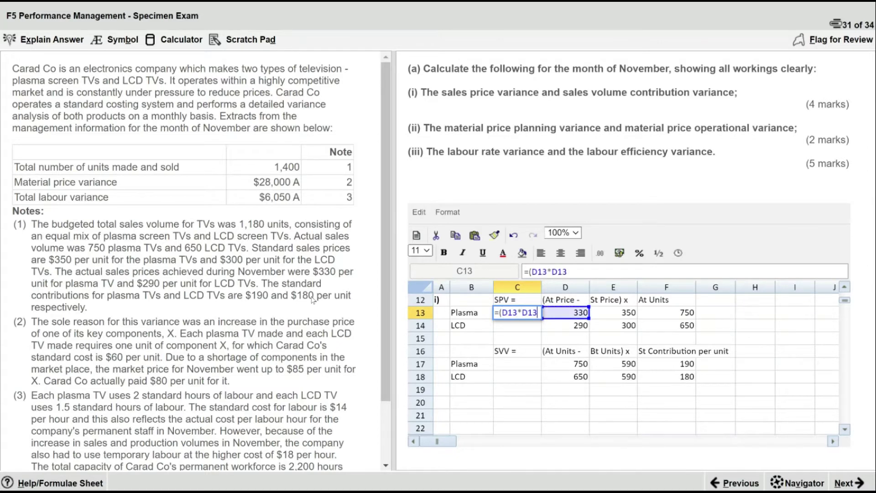
{"action": "key", "text": "Right"}
{"action": "type", "text": ")"}
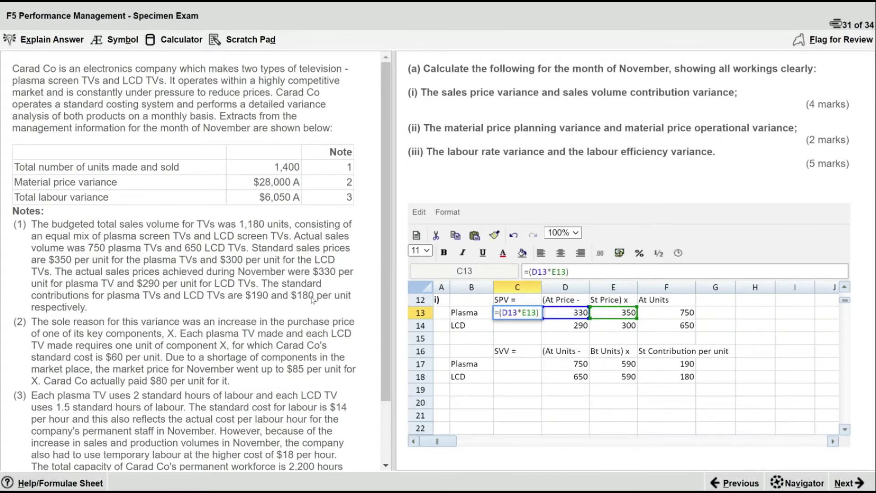
{"action": "key", "text": "BackSpace"}
{"action": "key", "text": "BackSpace"}
{"action": "key", "text": "BackSpace"}
{"action": "key", "text": "BackSpace"}
{"action": "key", "text": "BackSpace"}
Step: Complete the plasma sales price variance formula in C13 as =(D13-E13)*F13
{"action": "type", "text": "-"}
{"action": "key", "text": "Right"}
{"action": "key", "text": "Right"}
{"action": "type", "text": ")*"}
{"action": "key", "text": "Right"}
{"action": "key", "text": "Right"}
{"action": "key", "text": "Right"}
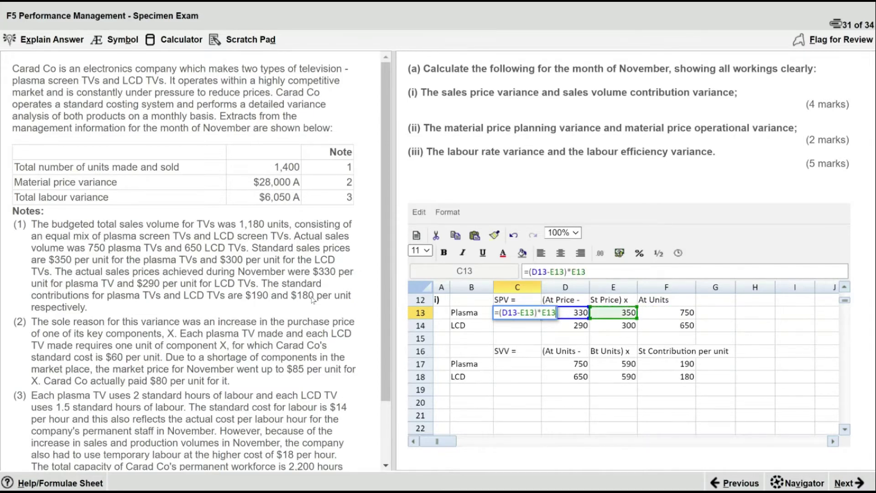
{"action": "key", "text": "Return"}
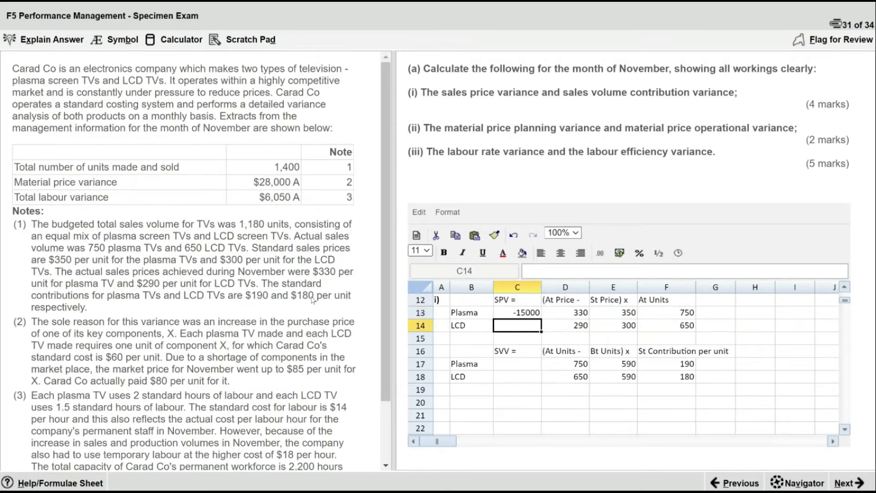
Step: Copy the variance formula from C13 to C14 and to the SVV rows in C17 and C18
{"action": "key", "text": "Up"}
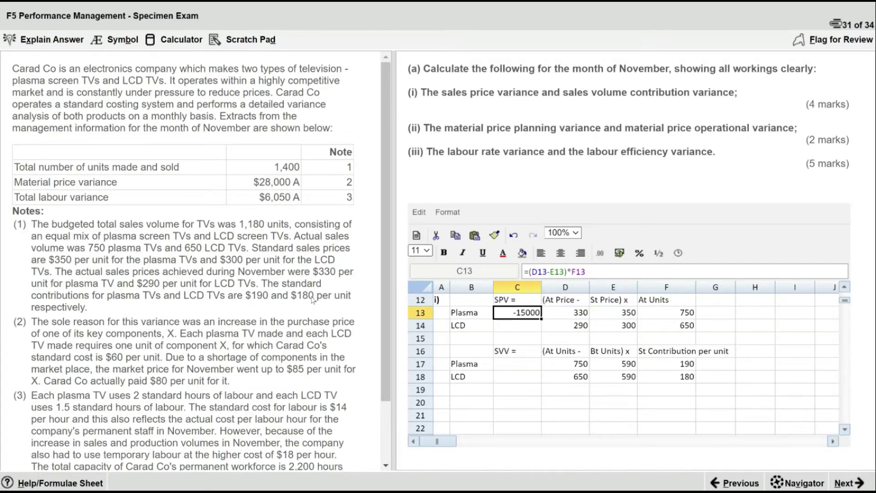
{"action": "key", "text": "Down"}
{"action": "key", "text": "ctrl+v"}
{"action": "key", "text": "Down"}
{"action": "key", "text": "Down"}
{"action": "key", "text": "Down"}
{"action": "key", "text": "ctrl+v"}
{"action": "key", "text": "Down"}
{"action": "key", "text": "ctrl+v"}
{"action": "key", "text": "Down"}
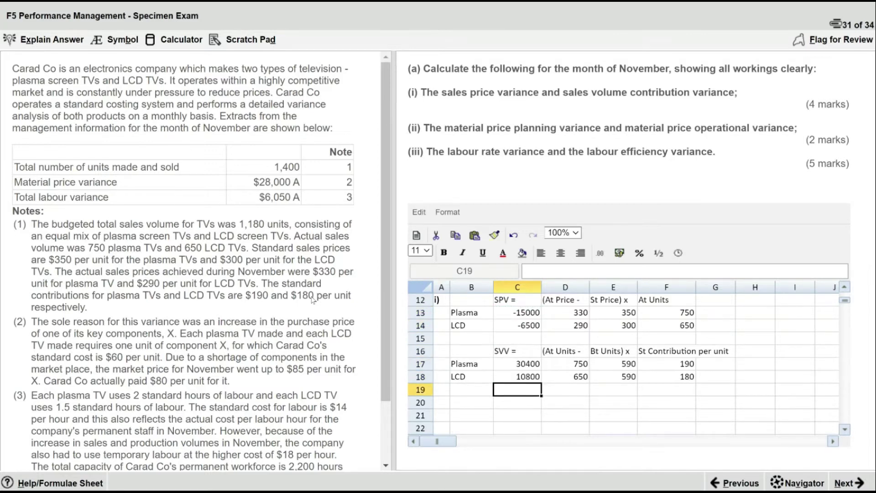
{"action": "left_click", "coordinate": [420, 352]}
{"action": "right_click", "coordinate": [424, 355]}
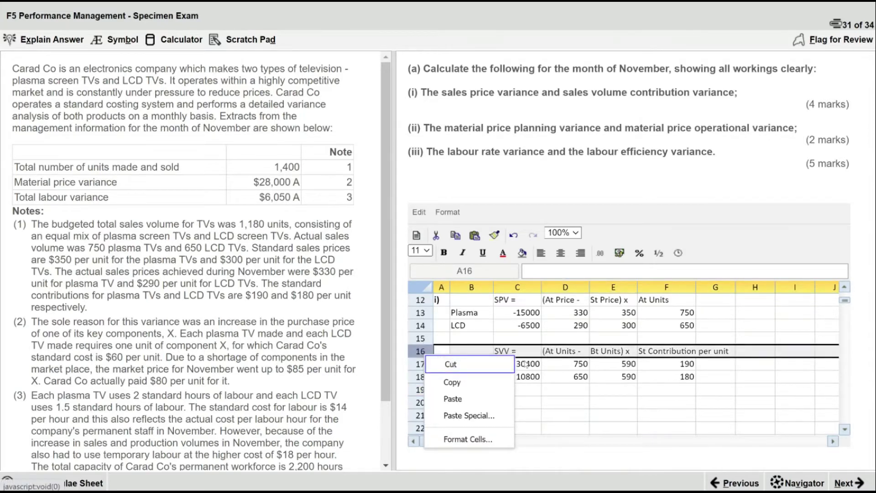
{"action": "left_click", "coordinate": [600, 387]}
Step: Move the SVV block B16:F18 down one row so that it starts in row 17
{"action": "key", "text": "Left"}
{"action": "key", "text": "Left"}
{"action": "key", "text": "Left"}
{"action": "key", "text": "Up"}
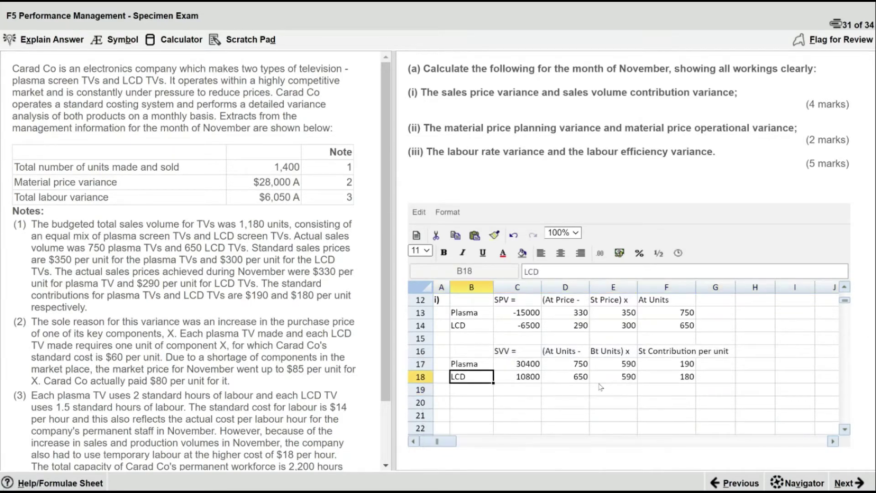
{"action": "key", "text": "shift+Up"}
{"action": "key", "text": "shift+Up"}
{"action": "key", "text": "shift+Right"}
{"action": "key", "text": "shift+Right"}
{"action": "key", "text": "shift+Right"}
{"action": "key", "text": "shift+Right"}
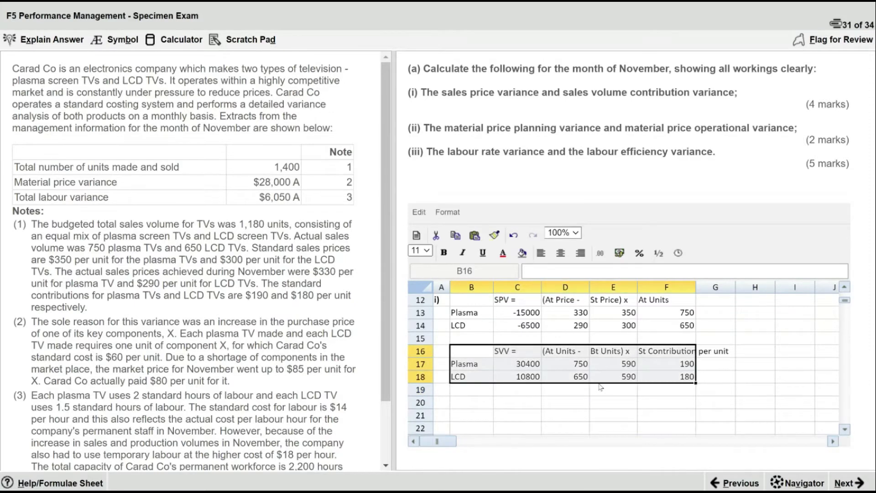
{"action": "key", "text": "ctrl+c"}
{"action": "key", "text": "Down"}
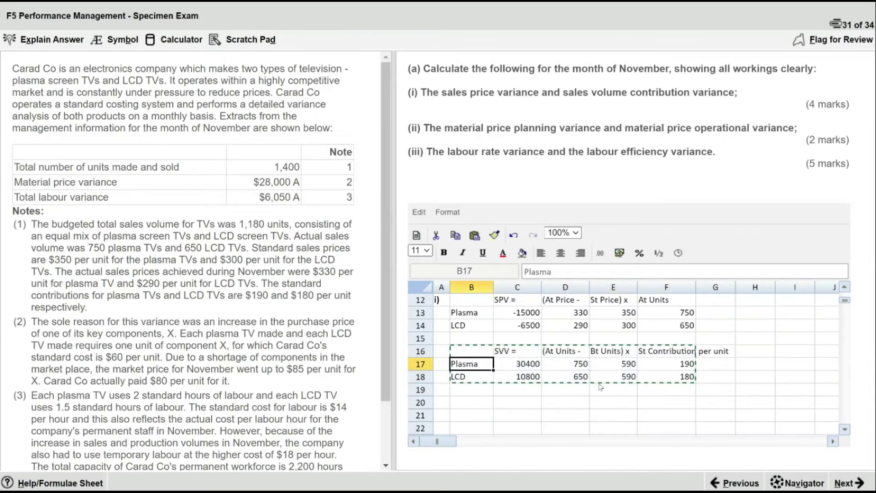
{"action": "key", "text": "ctrl+v"}
Step: Enter the label "Total SPV =" in B15 below the LCD row
{"action": "key", "text": "Up"}
{"action": "key", "text": "Up"}
{"action": "type", "text": "Tot"}
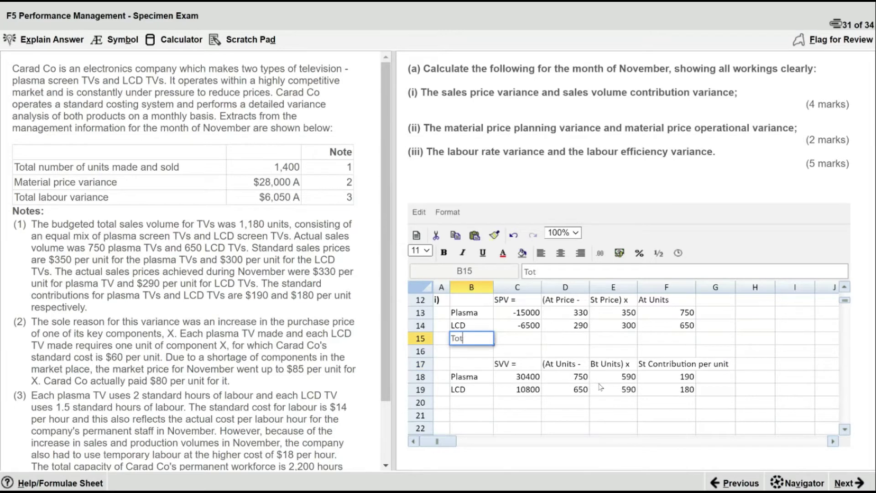
{"action": "type", "text": "al SPV ="}
{"action": "key", "text": "Return"}
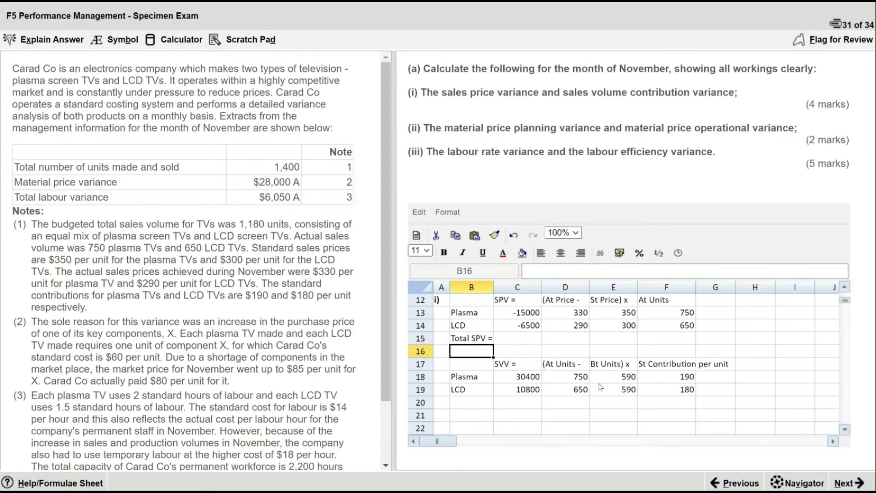
Step: Total the plasma and LCD sales price variances in C15 with the formula =SUM(C13:C14)
{"action": "key", "text": "Right"}
{"action": "key", "text": "Up"}
{"action": "type", "text": "=sum("}
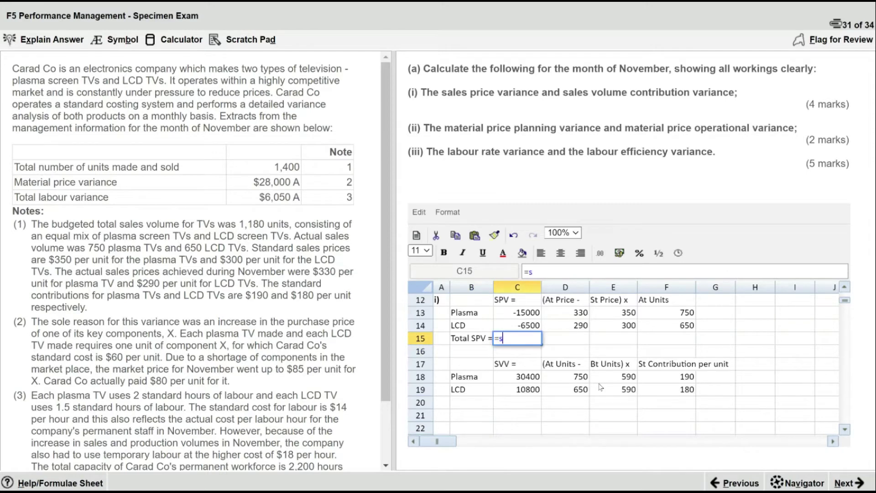
{"action": "key", "text": "Up"}
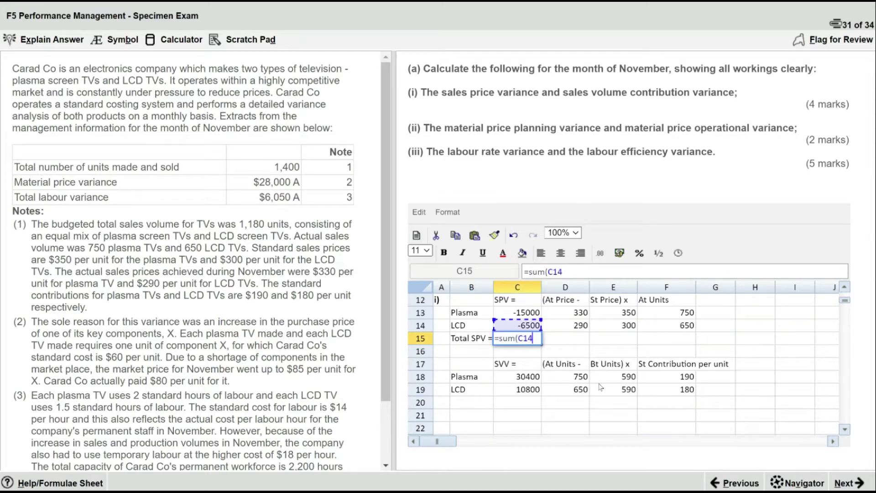
{"action": "key", "text": "shift+Up"}
{"action": "type", "text": ")"}
{"action": "key", "text": "Return"}
Step: Make the total in C15 and its label in B15 bold, and widen column B slightly to fit the label
{"action": "key", "text": "Up"}
{"action": "key", "text": "Up"}
{"action": "key", "text": "Up"}
{"action": "key", "text": "Down"}
{"action": "key", "text": "Down"}
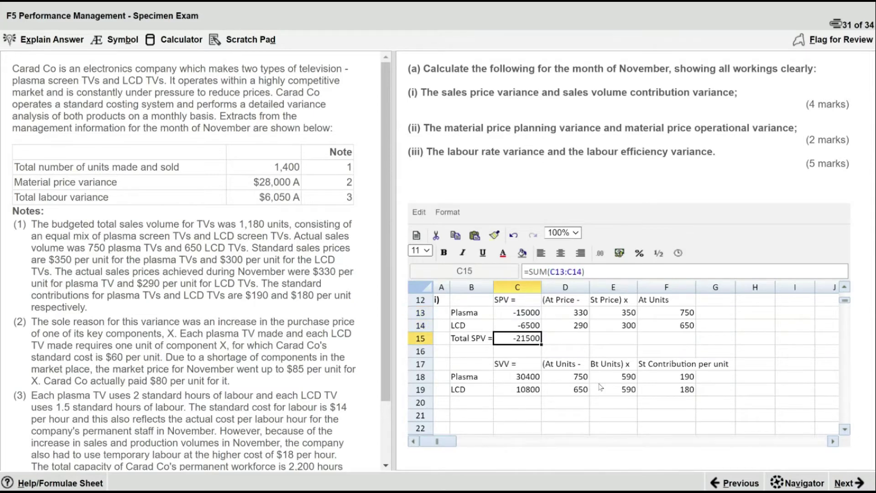
{"action": "key", "text": "ctrl+b"}
{"action": "key", "text": "Left"}
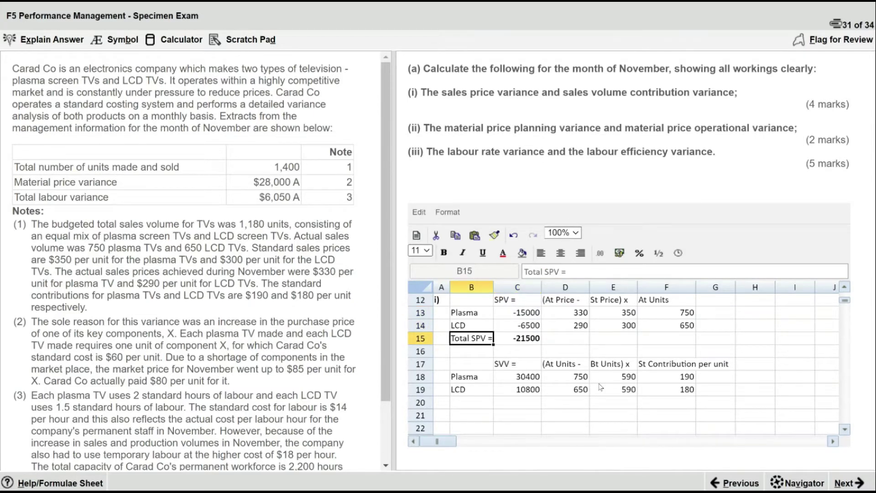
{"action": "key", "text": "ctrl+b"}
{"action": "key", "text": "Right"}
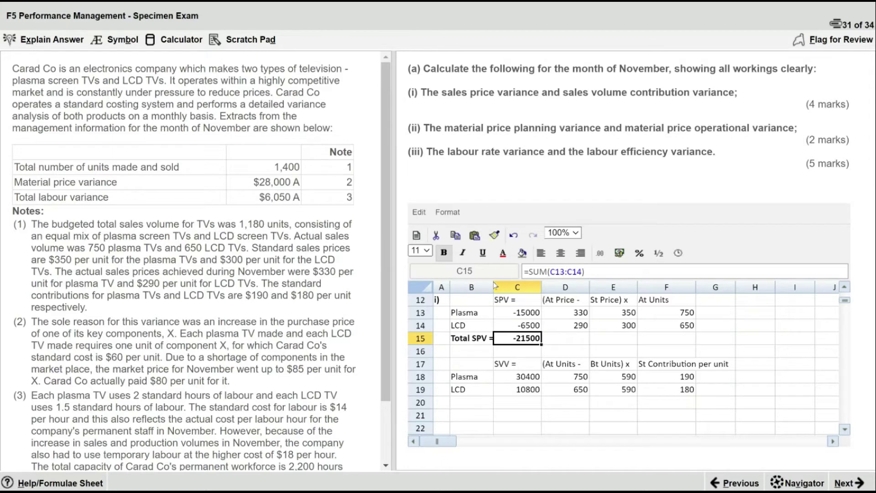
{"action": "left_click_drag", "start_coordinate": [494, 286], "coordinate": [497, 286]}
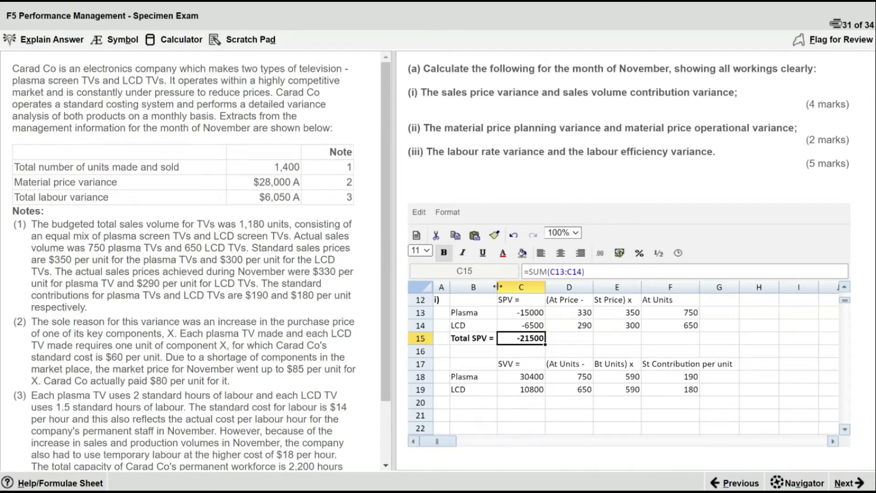
Step: Copy the Total SPV label and sum from B15:C15 to B20:C20 beneath the SVV rows
{"action": "key", "text": "Left"}
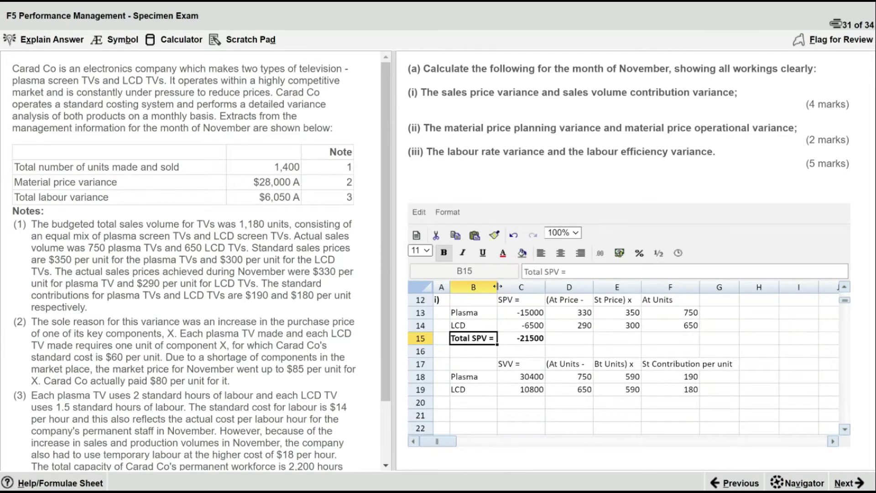
{"action": "key", "text": "shift+Right"}
{"action": "key", "text": "ctrl+c"}
{"action": "key", "text": "Down"}
{"action": "key", "text": "Down"}
{"action": "key", "text": "Down"}
{"action": "key", "text": "Down"}
{"action": "key", "text": "Down"}
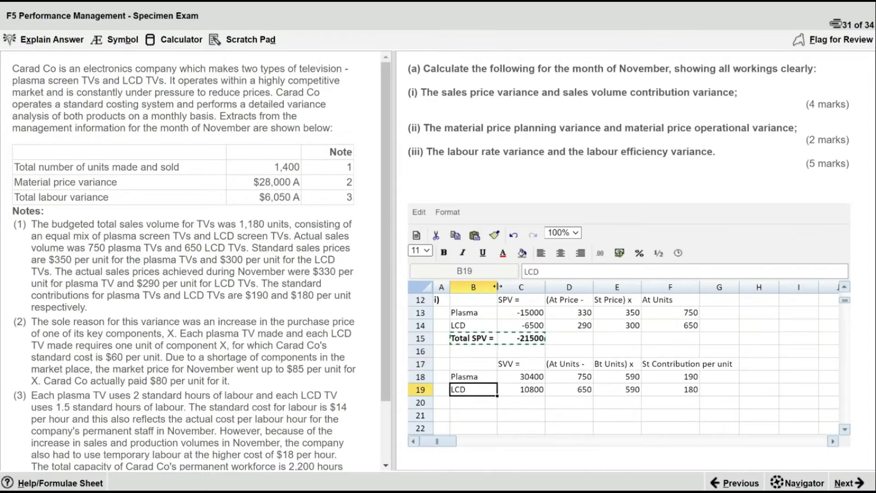
{"action": "key", "text": "ctrl+v"}
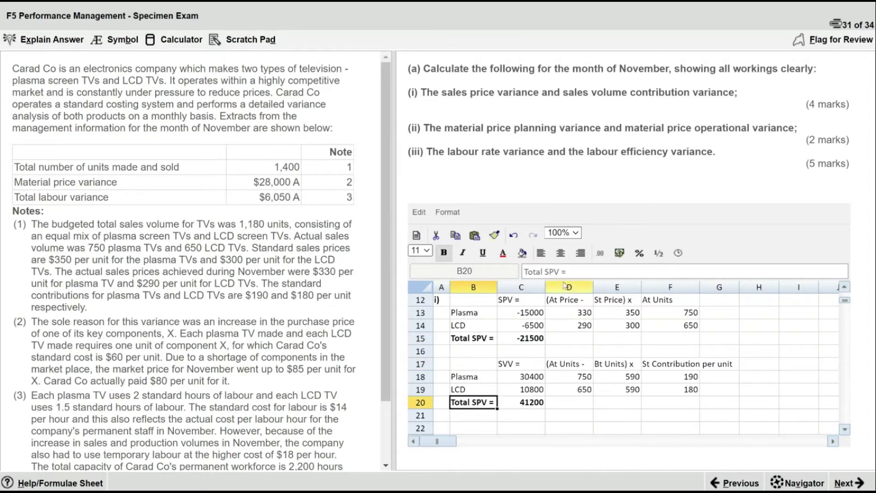
Step: Change the label in B20 to "Total SVV ="
{"action": "left_click", "coordinate": [554, 272]}
{"action": "key", "text": "BackSpace"}
{"action": "type", "text": "V"}
{"action": "key", "text": "Tab"}
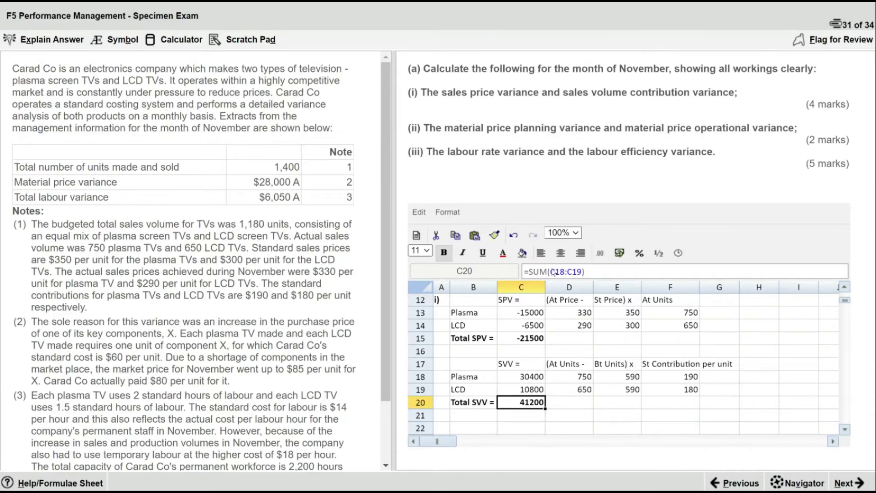
Step: Enter the part label "ii)" in A22, beneath the sales volume variance workings
{"action": "key", "text": "Down"}
{"action": "key", "text": "Down"}
{"action": "key", "text": "Left"}
{"action": "key", "text": "Left"}
{"action": "key", "text": "Down"}
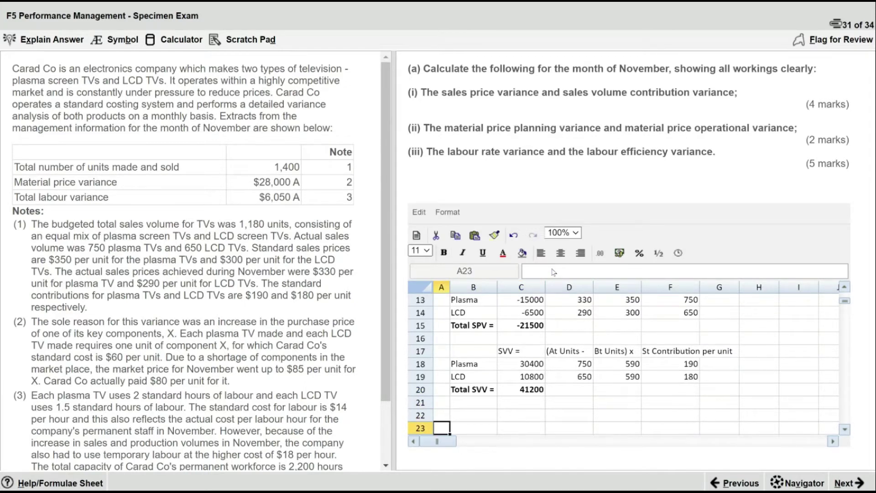
{"action": "key", "text": "Up"}
{"action": "type", "text": "ii"}
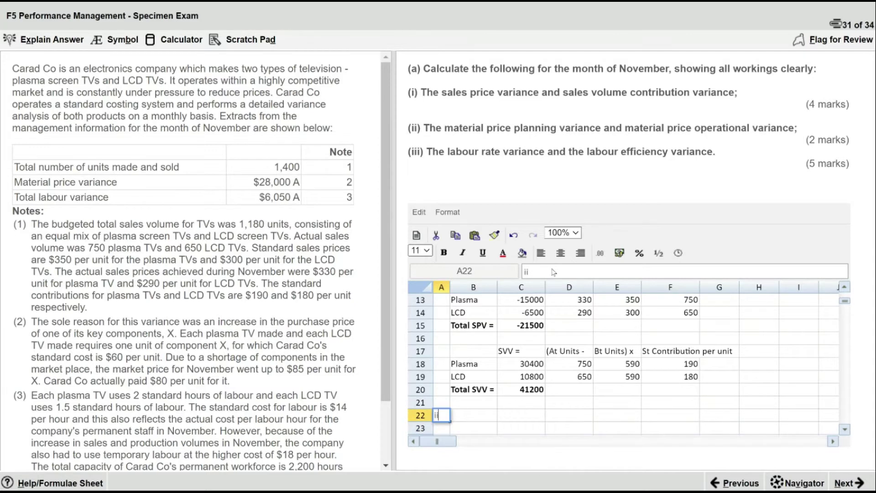
{"action": "type", "text": ")"}
Step: Consult the notes on component X in the question and enter the heading "MPV =" in C22
{"action": "key", "text": "Tab"}
{"action": "key", "text": "Tab"}
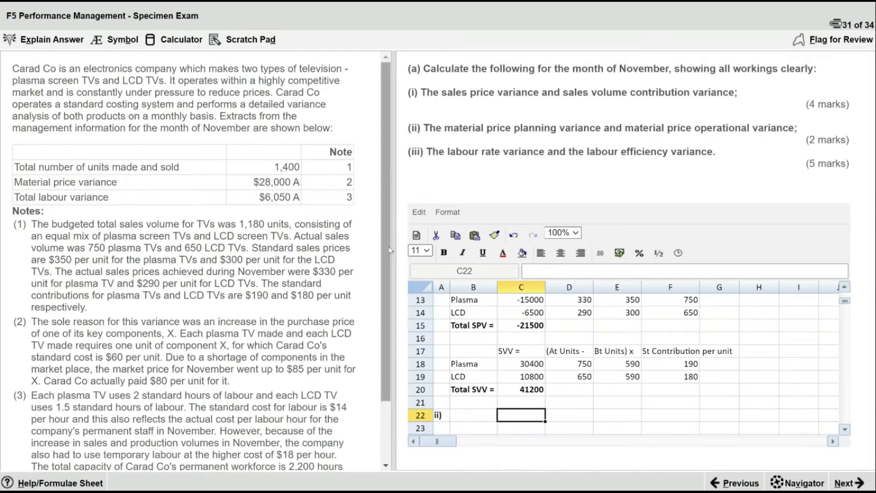
{"action": "left_click_drag", "start_coordinate": [389, 250], "coordinate": [389, 348]}
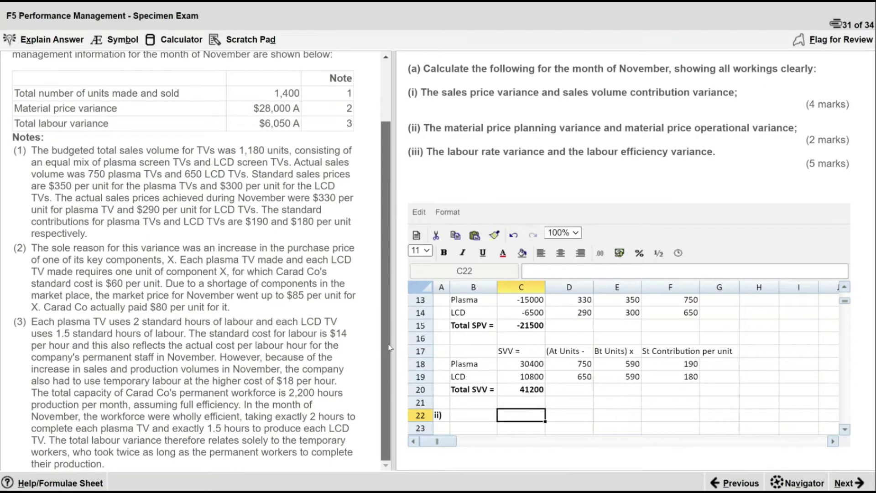
{"action": "scroll", "coordinate": [389, 332], "scroll_direction": "up", "scroll_amount": 2}
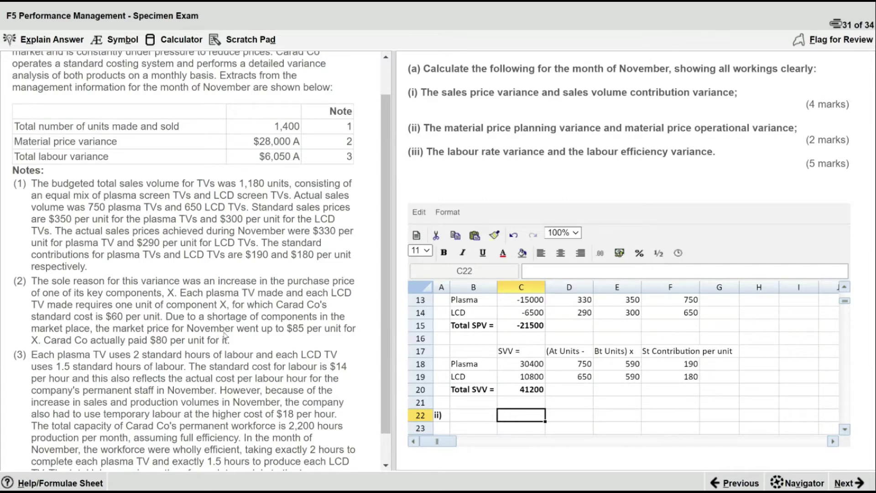
{"action": "left_click", "coordinate": [532, 403]}
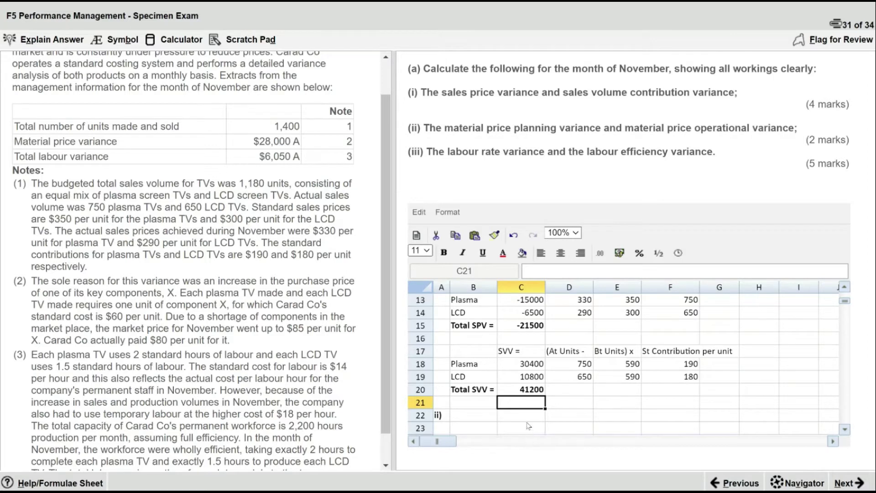
{"action": "key", "text": "Down"}
{"action": "key", "text": "Down"}
{"action": "key", "text": "Down"}
{"action": "key", "text": "Down"}
{"action": "key", "text": "Down"}
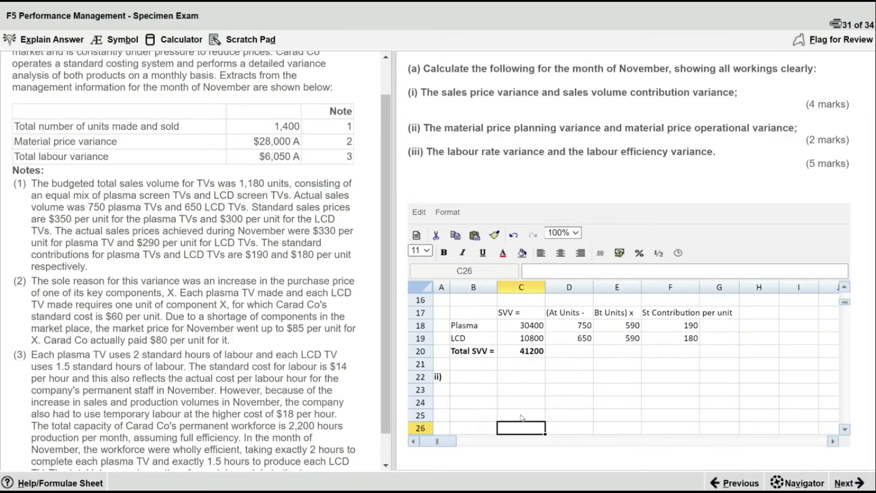
{"action": "key", "text": "Up"}
{"action": "key", "text": "Up"}
{"action": "key", "text": "Up"}
{"action": "key", "text": "Up"}
{"action": "type", "text": "MPV ="}
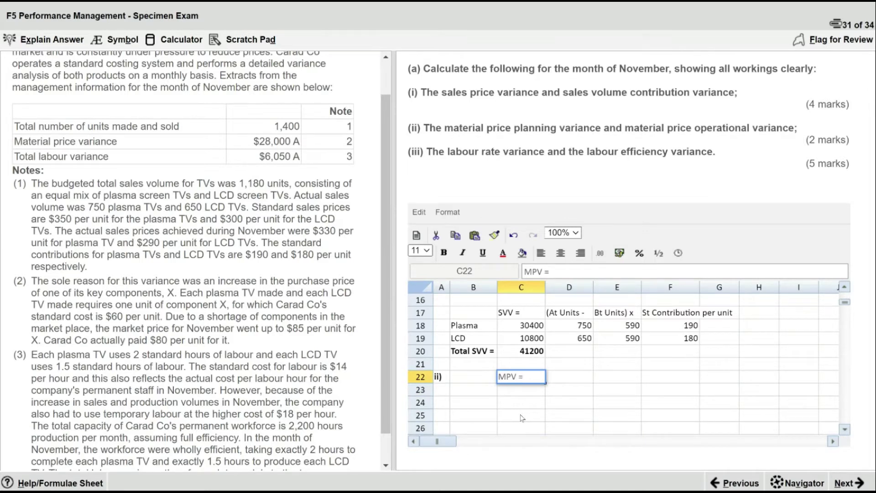
{"action": "key", "text": "Tab"}
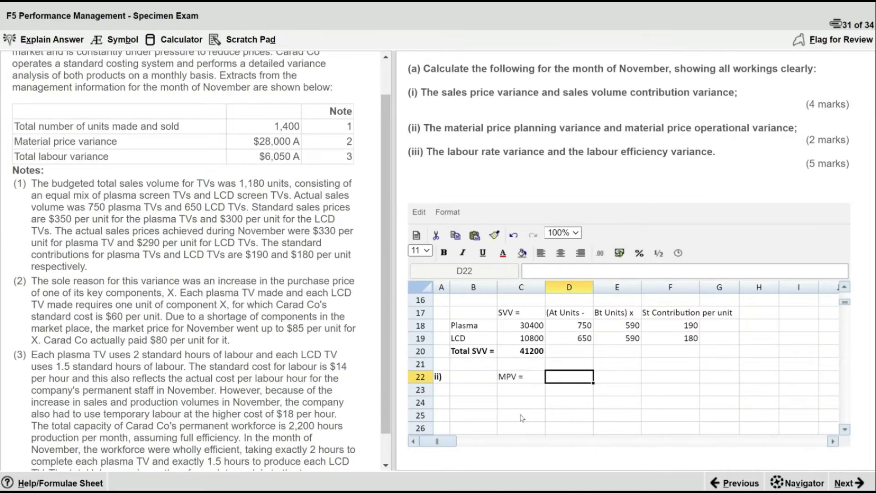
Step: Enter the working headings "(St Cost -", "At Cost) x" and "At Units (Materials)" in D22, E22 and F22
{"action": "type", "text": "(St"}
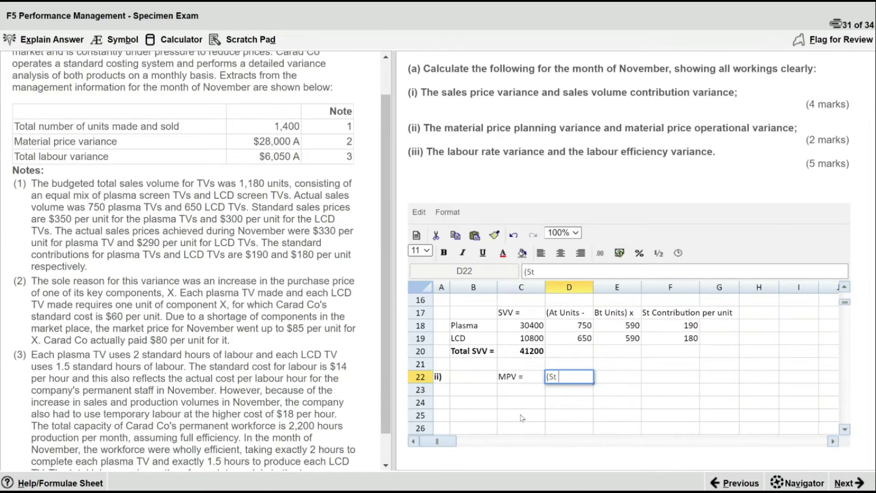
{"action": "type", "text": " Cost -"}
{"action": "key", "text": "Tab"}
{"action": "type", "text": "At"}
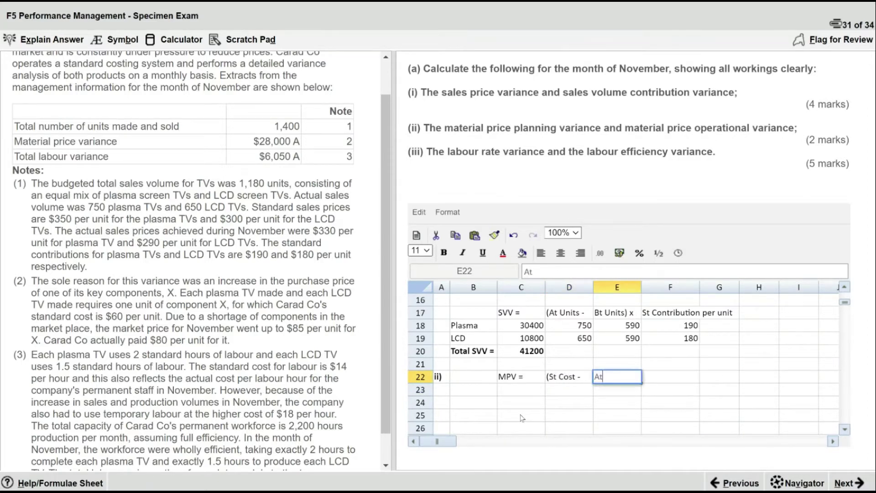
{"action": "type", "text": " Cost) x"}
{"action": "key", "text": "Tab"}
{"action": "type", "text": "At"}
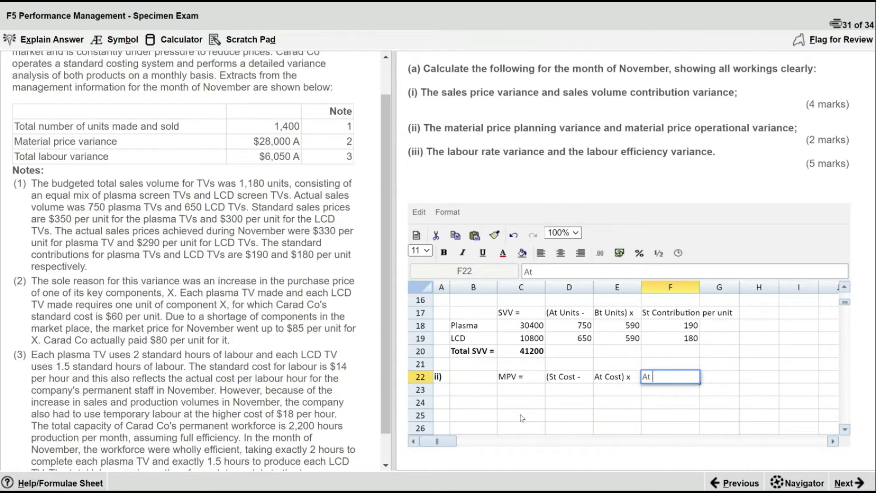
{"action": "type", "text": " Units (Materials)"}
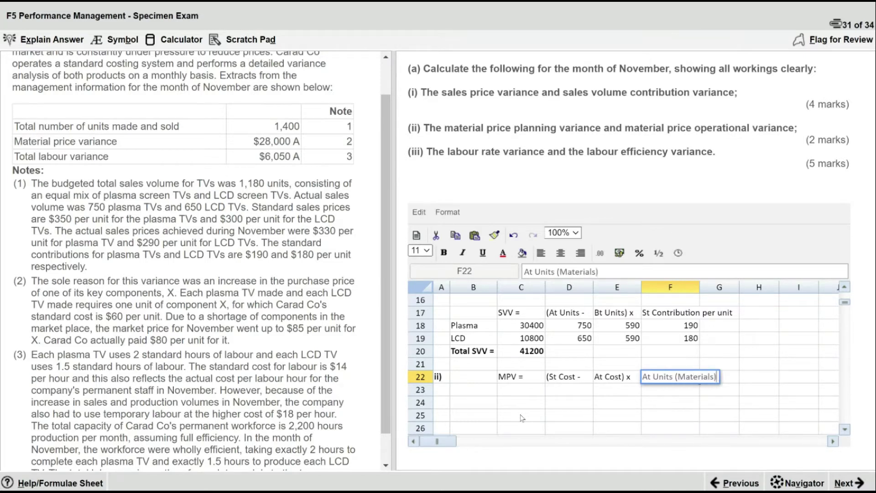
{"action": "key", "text": "Return"}
Step: Copy the LCD sales volume variance formula from C19 to C23 beneath the MPV heading
{"action": "key", "text": "Left"}
{"action": "key", "text": "Right"}
{"action": "key", "text": "Up"}
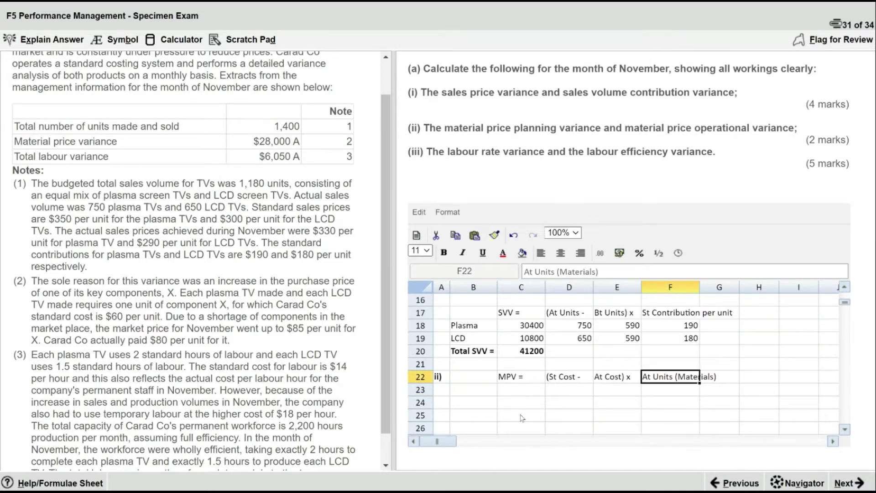
{"action": "key", "text": "Left"}
{"action": "key", "text": "Down"}
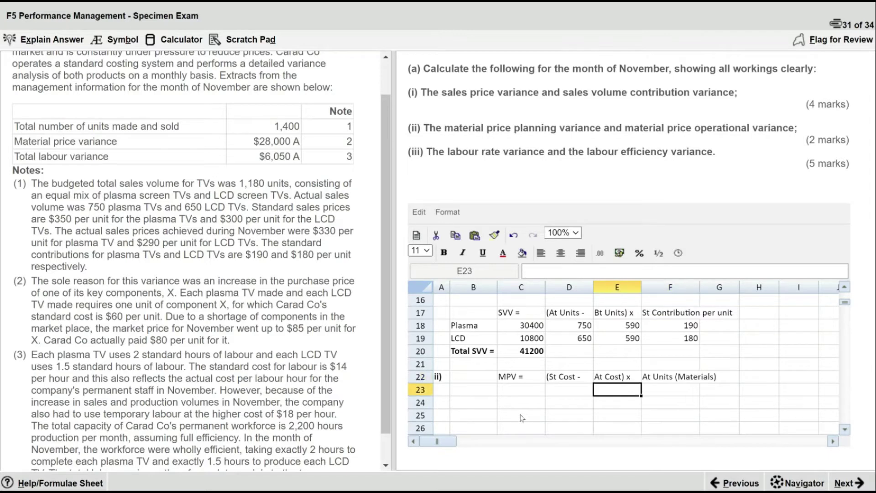
{"action": "key", "text": "Left"}
{"action": "key", "text": "Left"}
{"action": "key", "text": "Right"}
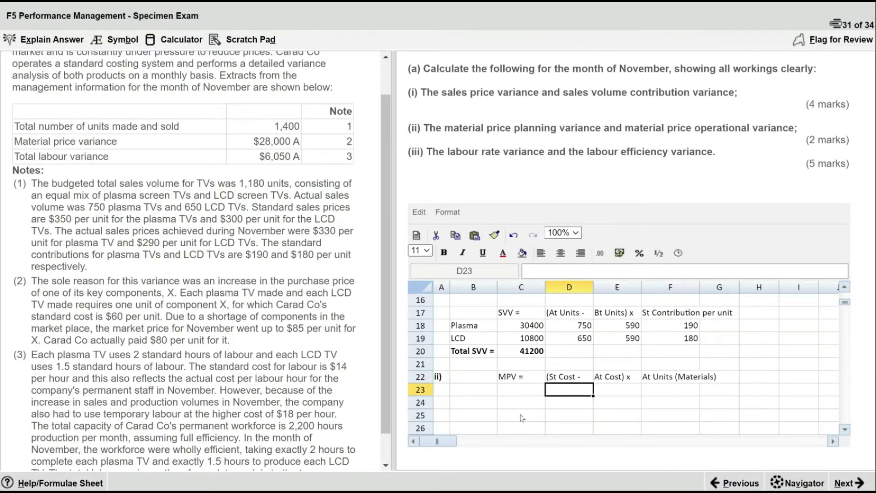
{"action": "key", "text": "Left"}
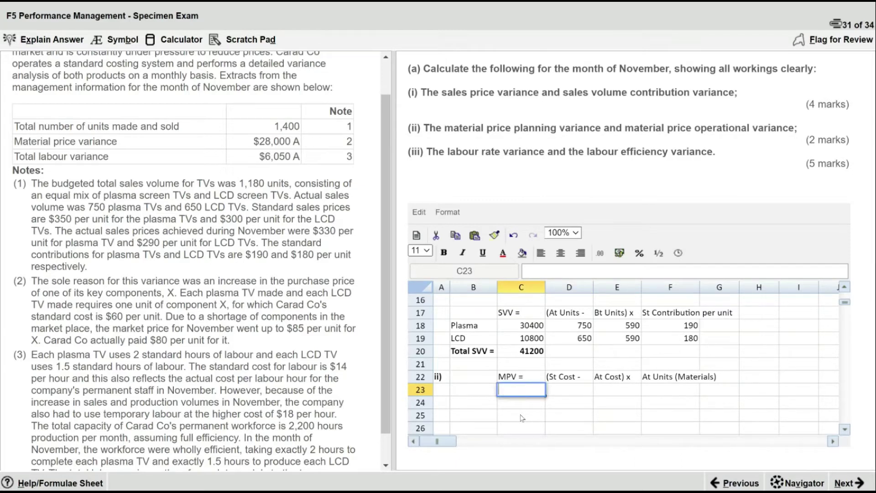
{"action": "key", "text": "Up"}
{"action": "key", "text": "Up"}
{"action": "key", "text": "Up"}
{"action": "key", "text": "Up"}
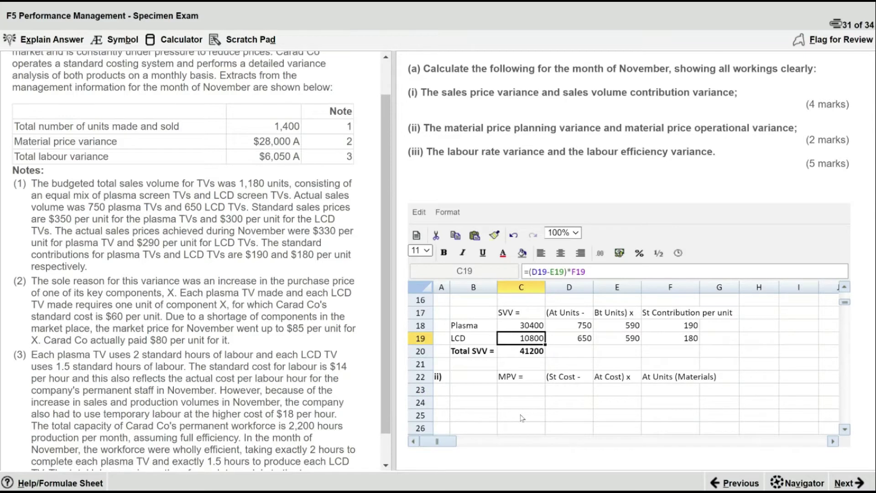
{"action": "key", "text": "ctrl+c"}
{"action": "key", "text": "Down"}
{"action": "key", "text": "Down"}
{"action": "key", "text": "Down"}
{"action": "key", "text": "Down"}
{"action": "key", "text": "ctrl+v"}
Step: Enter the actual material units in F23 as =750+650, using the plasma and LCD units from F13:F14
{"action": "key", "text": "Right"}
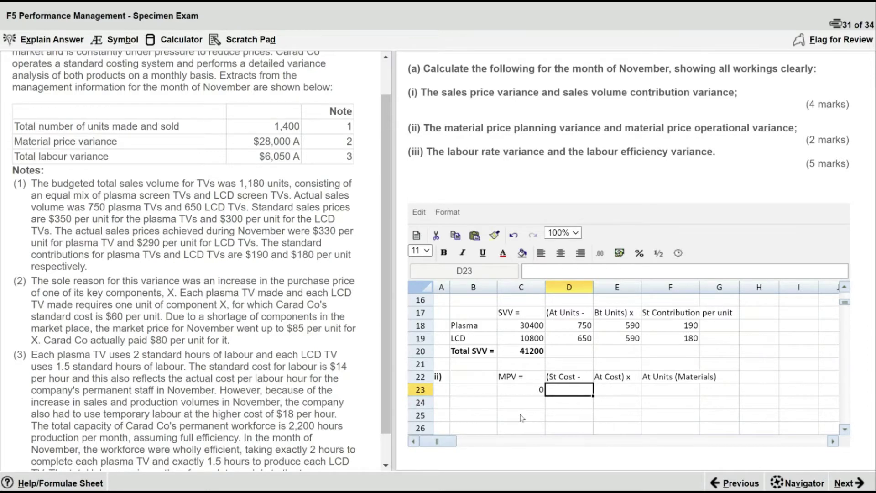
{"action": "key", "text": "Right"}
{"action": "key", "text": "Right"}
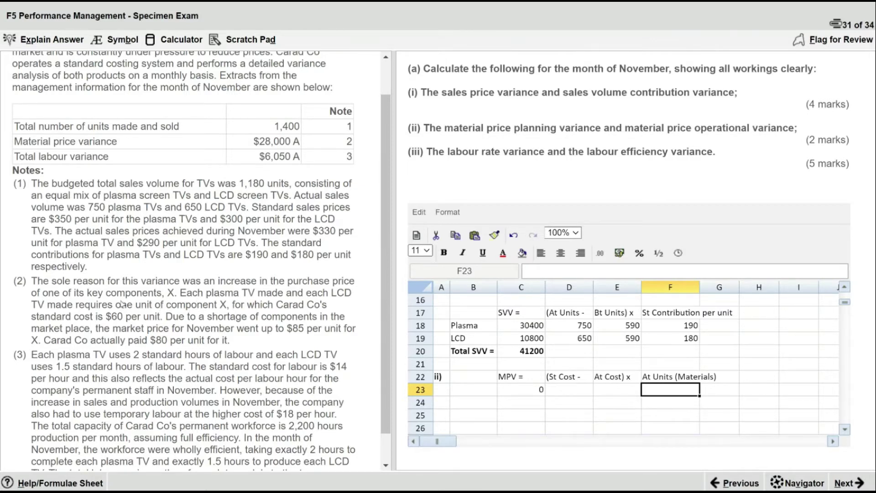
{"action": "key", "text": "Up"}
{"action": "key", "text": "Up"}
{"action": "key", "text": "Up"}
{"action": "key", "text": "Up"}
{"action": "key", "text": "Up"}
{"action": "key", "text": "Up"}
{"action": "key", "text": "Up"}
{"action": "key", "text": "Up"}
{"action": "key", "text": "Up"}
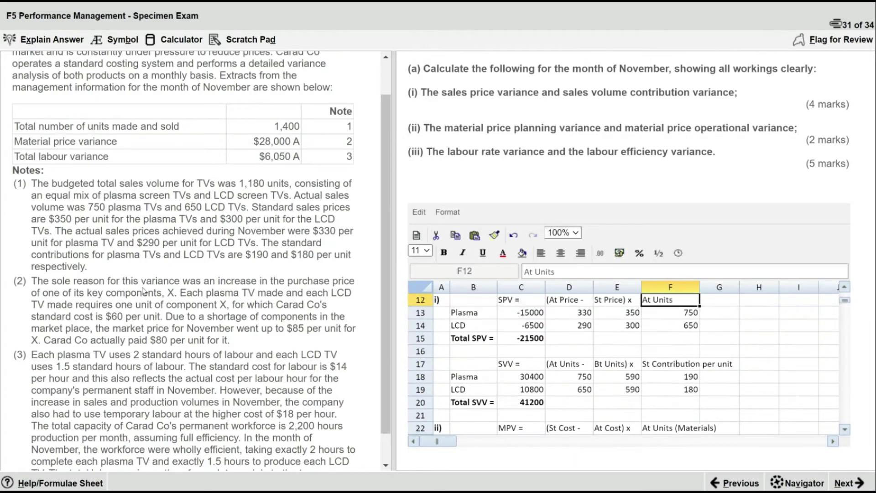
{"action": "key", "text": "Down"}
{"action": "key", "text": "shift+Down"}
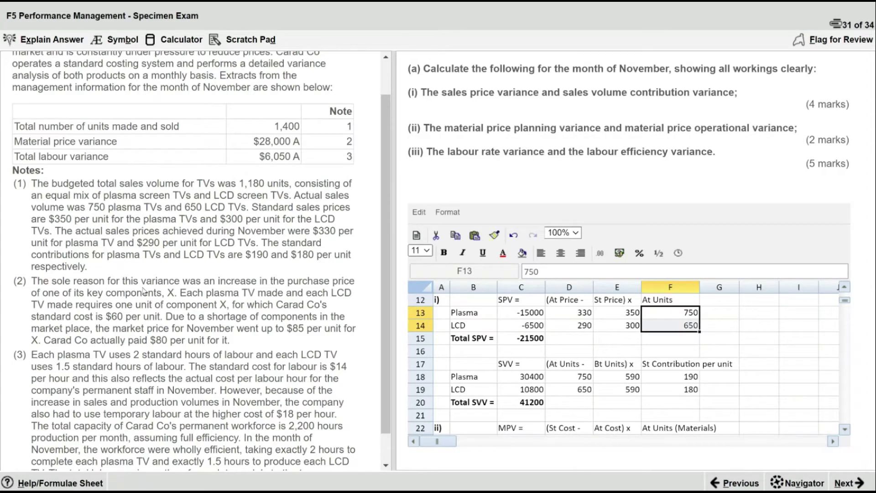
{"action": "key", "text": "Down"}
{"action": "key", "text": "Down"}
{"action": "key", "text": "Down"}
{"action": "key", "text": "Down"}
{"action": "key", "text": "Down"}
{"action": "key", "text": "Down"}
{"action": "key", "text": "Down"}
{"action": "key", "text": "Down"}
{"action": "key", "text": "Down"}
{"action": "key", "text": "Down"}
{"action": "key", "text": "Down"}
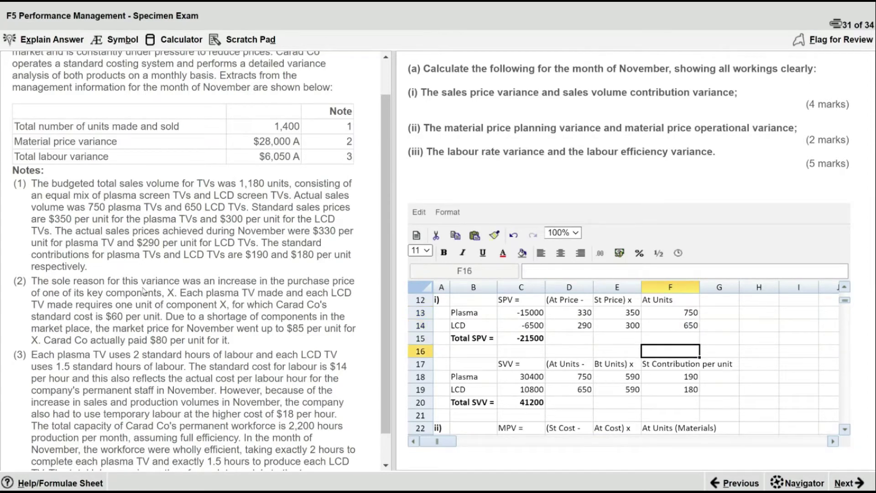
{"action": "key", "text": "Up"}
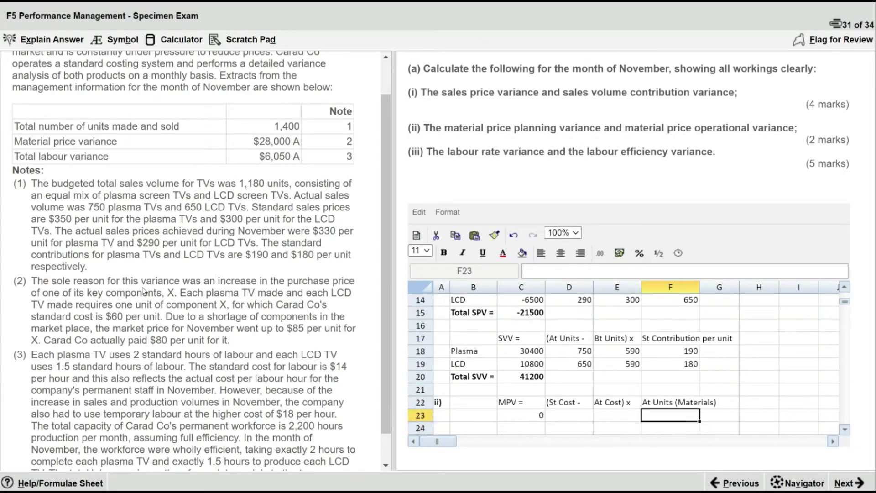
{"action": "type", "text": "=750"}
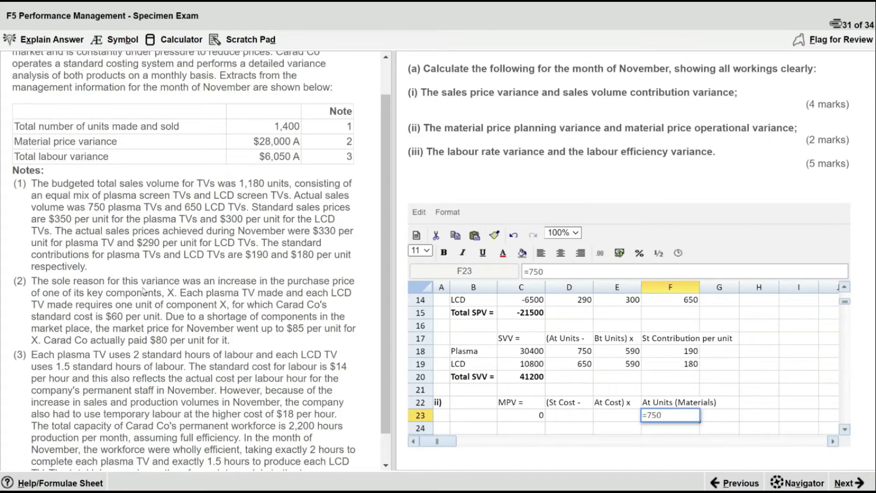
{"action": "type", "text": "+650"}
{"action": "key", "text": "Return"}
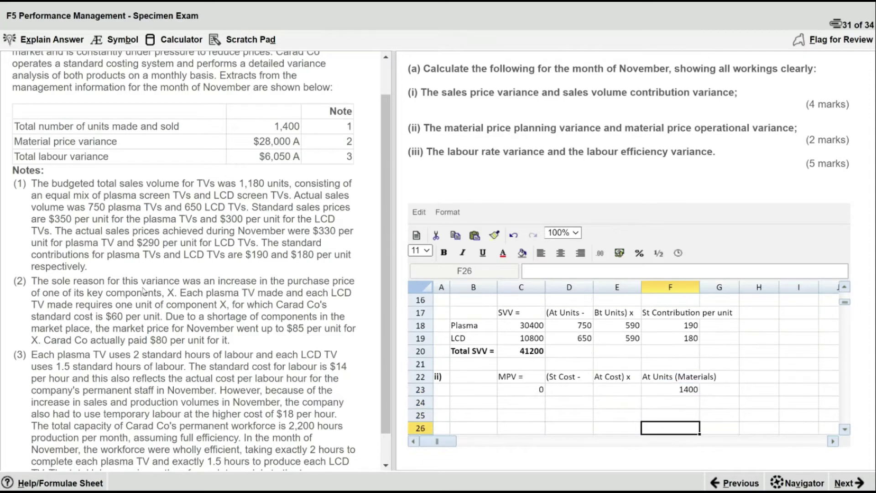
Step: Enter the standard cost of 60 in D23 and the actual cost of 80 in E23
{"action": "key", "text": "Up"}
{"action": "key", "text": "Left"}
{"action": "key", "text": "Left"}
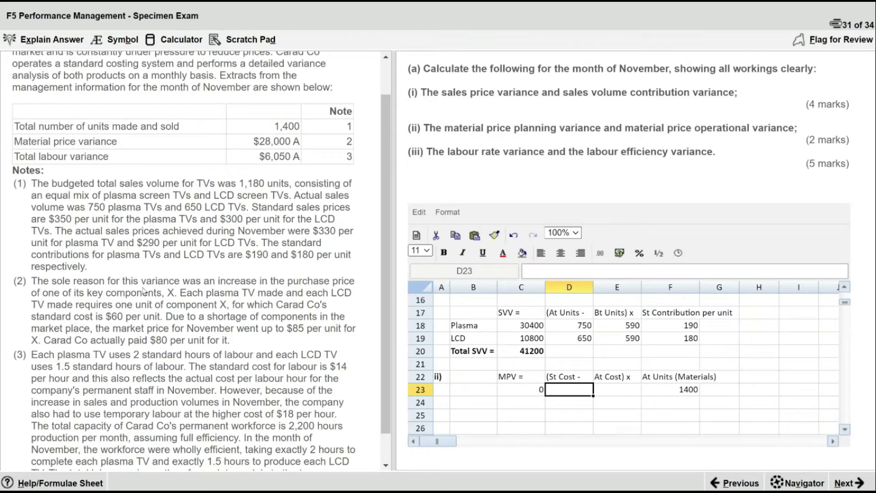
{"action": "type", "text": "60"}
{"action": "key", "text": "Tab"}
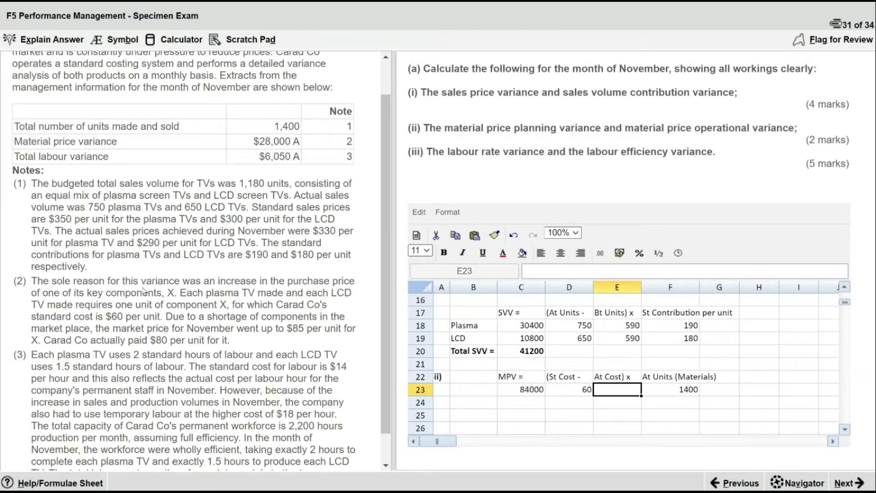
{"action": "type", "text": "80"}
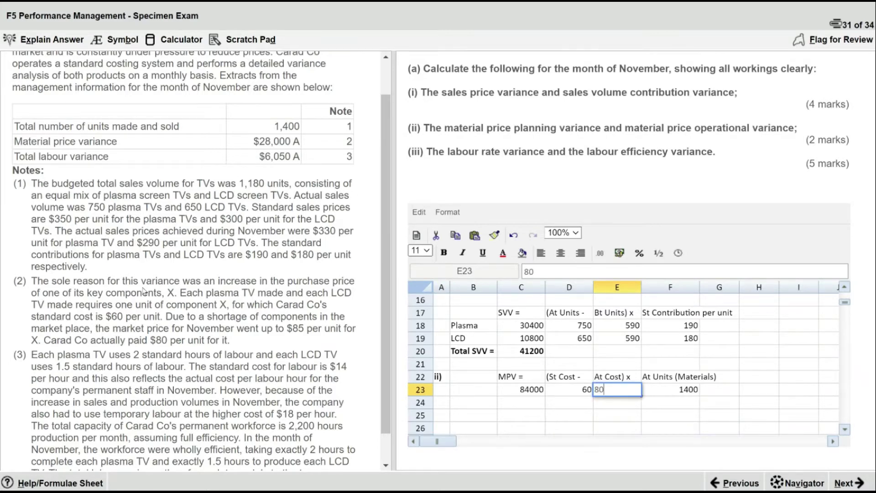
{"action": "key", "text": "Return"}
Step: Check the MPV result in C23 against the material price variance given in the question's table
{"action": "key", "text": "Up"}
{"action": "key", "text": "Left"}
{"action": "key", "text": "Right"}
{"action": "key", "text": "Right"}
{"action": "key", "text": "Left"}
{"action": "key", "text": "Left"}
{"action": "key", "text": "Left"}
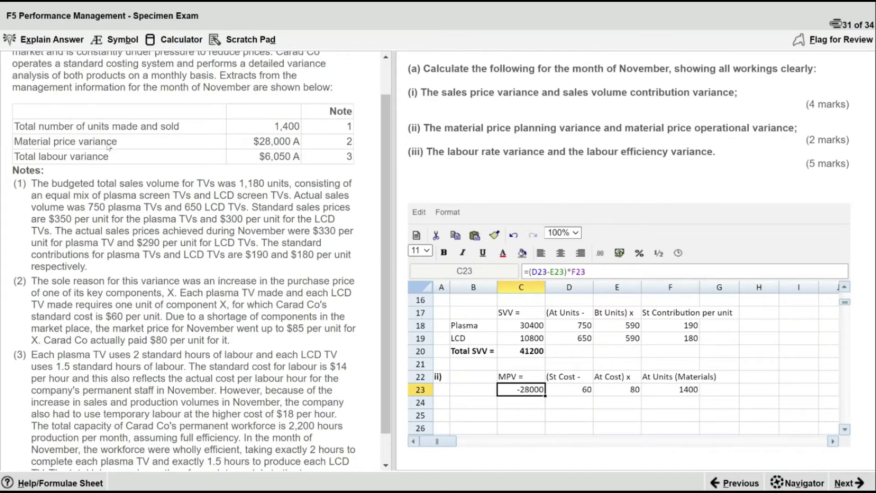
{"action": "left_click_drag", "start_coordinate": [253, 142], "coordinate": [291, 144]}
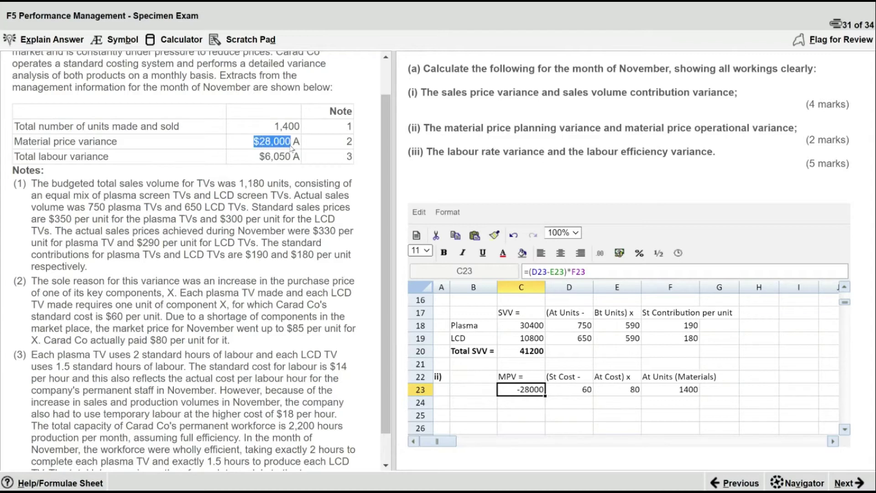
Step: Enter the heading "MPPV =" in C24, directly beneath the MPV result
{"action": "left_click", "coordinate": [533, 404]}
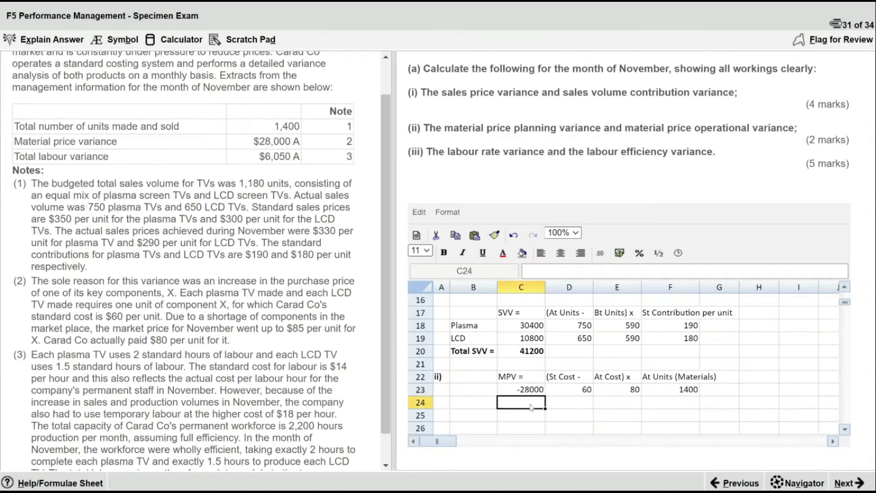
{"action": "key", "text": "Down"}
{"action": "key", "text": "Down"}
{"action": "key", "text": "Down"}
{"action": "key", "text": "Down"}
{"action": "key", "text": "Up"}
{"action": "key", "text": "Up"}
{"action": "key", "text": "Up"}
{"action": "key", "text": "Up"}
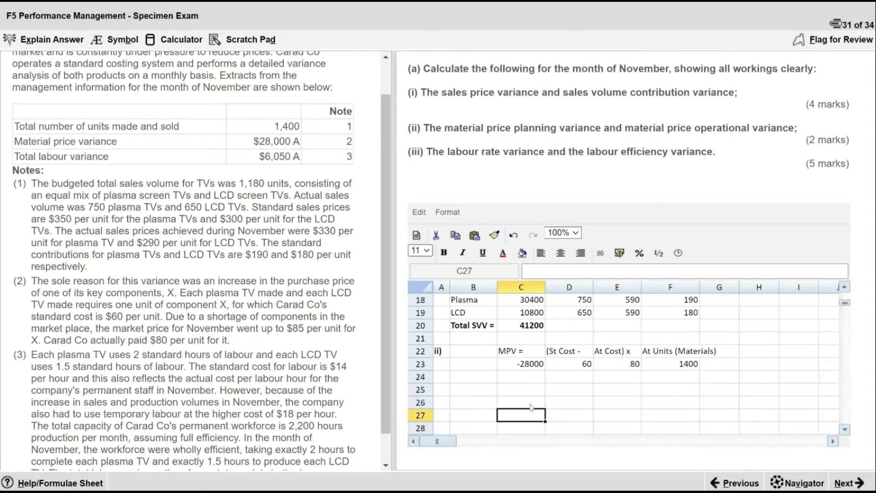
{"action": "type", "text": "MPPV ="}
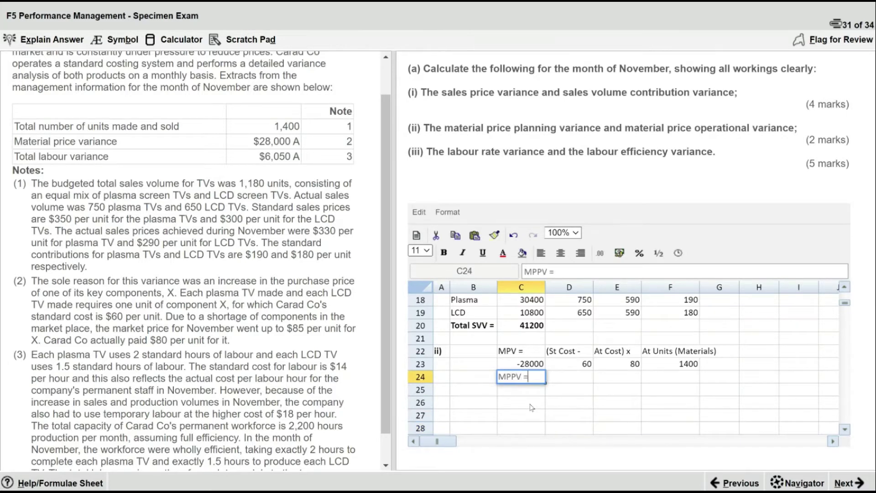
{"action": "key", "text": "Return"}
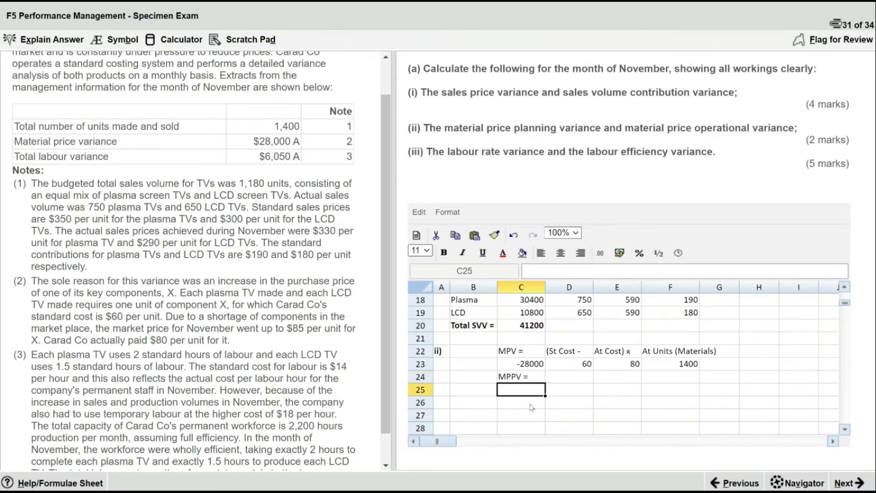
Step: Enter the heading "MPOV =" in C26, leaving a blank row beneath the MPPV heading
{"action": "key", "text": "Down"}
{"action": "type", "text": "MPP"}
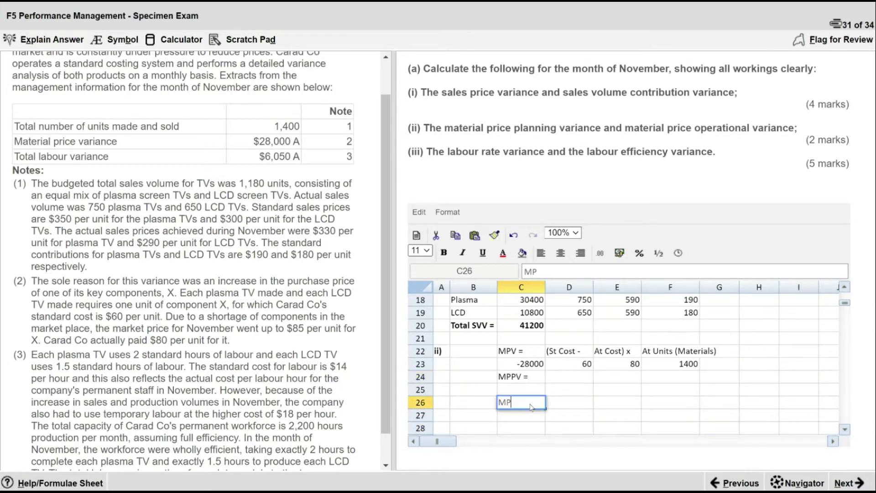
{"action": "key", "text": "BackSpace"}
{"action": "type", "text": "OV ="}
{"action": "key", "text": "Return"}
Step: Add the abbreviation "Rv = Revised" in B11, at the end of the abbreviations list
{"action": "key", "text": "Right"}
{"action": "key", "text": "Up"}
{"action": "key", "text": "Up"}
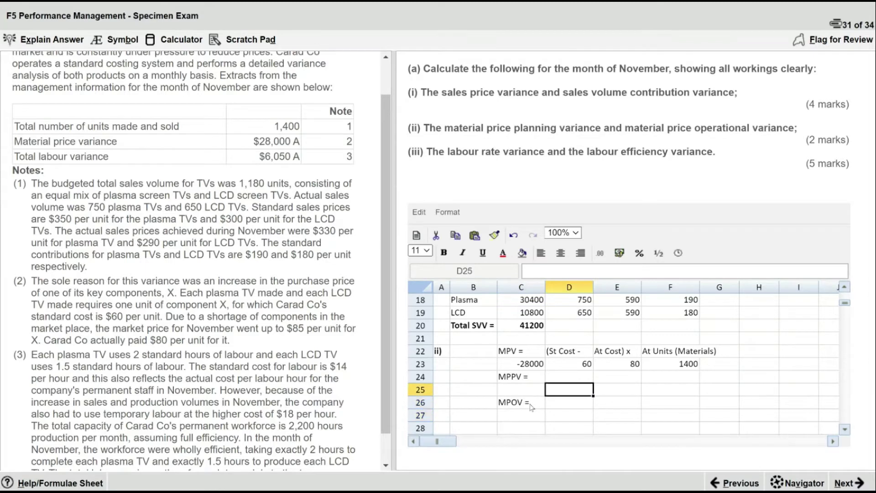
{"action": "key", "text": "Up"}
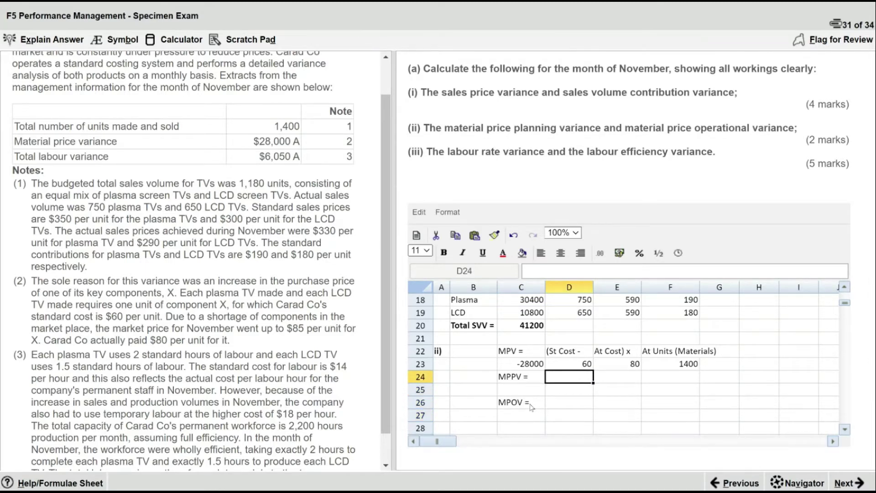
{"action": "key", "text": "Up"}
{"action": "key", "text": "Up"}
{"action": "key", "text": "Up"}
{"action": "key", "text": "Up"}
{"action": "key", "text": "Up"}
{"action": "key", "text": "Up"}
{"action": "key", "text": "Up"}
{"action": "key", "text": "Up"}
{"action": "key", "text": "Up"}
{"action": "key", "text": "Up"}
{"action": "key", "text": "Up"}
{"action": "key", "text": "Up"}
{"action": "key", "text": "Up"}
{"action": "key", "text": "Up"}
{"action": "key", "text": "Up"}
{"action": "key", "text": "Up"}
{"action": "key", "text": "Up"}
{"action": "key", "text": "Up"}
{"action": "key", "text": "Up"}
{"action": "key", "text": "Up"}
{"action": "key", "text": "Down"}
{"action": "key", "text": "Down"}
{"action": "key", "text": "Down"}
{"action": "key", "text": "Down"}
{"action": "key", "text": "Down"}
{"action": "key", "text": "Down"}
{"action": "key", "text": "Down"}
{"action": "key", "text": "Down"}
{"action": "key", "text": "Down"}
{"action": "key", "text": "Down"}
{"action": "key", "text": "Down"}
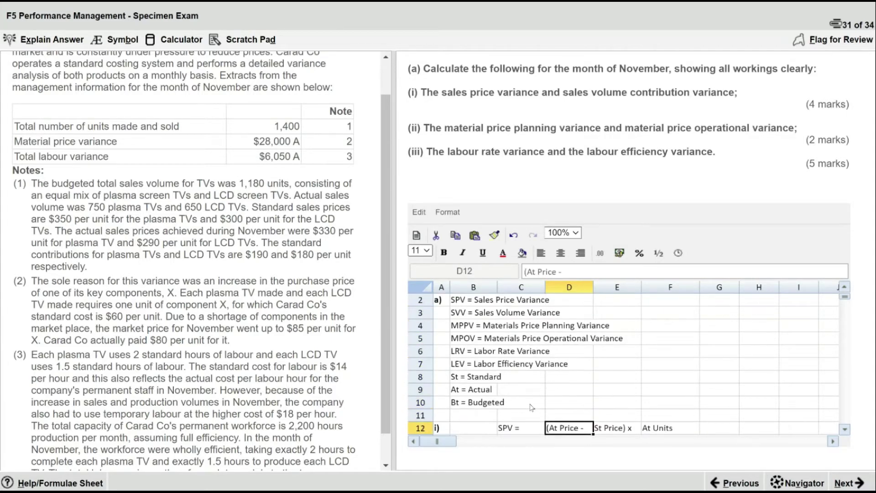
{"action": "key", "text": "Left"}
{"action": "key", "text": "Left"}
{"action": "key", "text": "Up"}
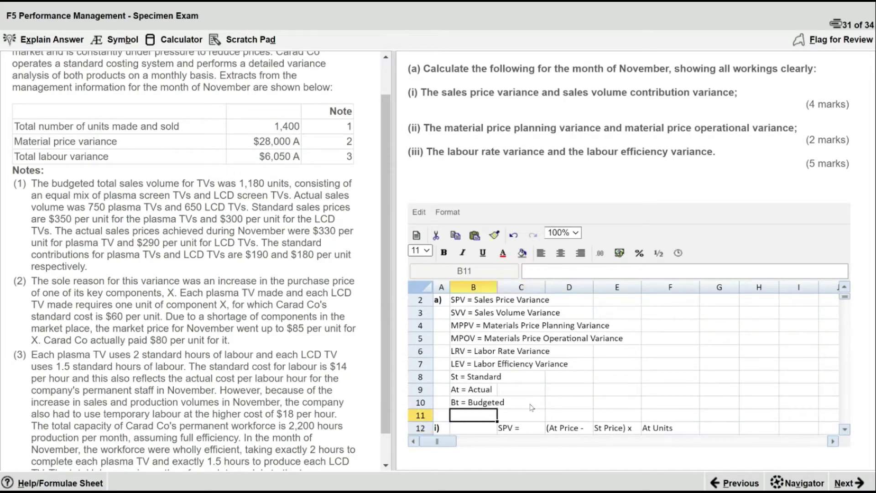
{"action": "type", "text": "R"}
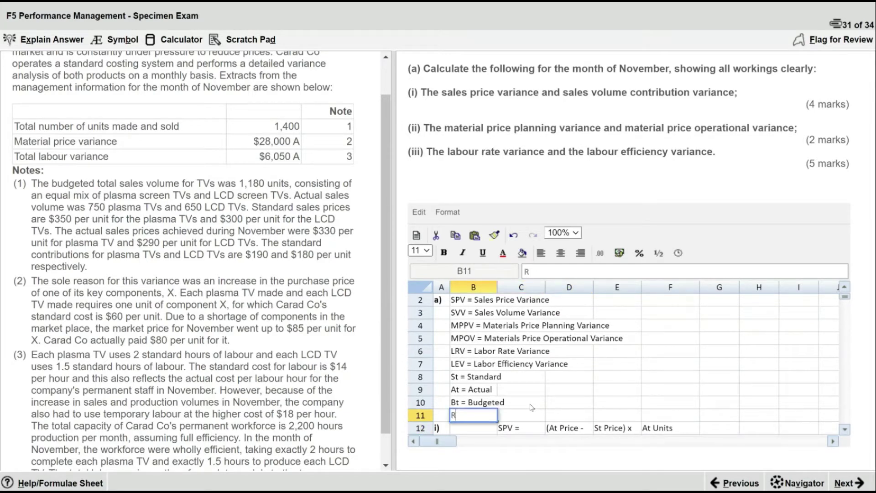
{"action": "type", "text": "v = Revised"}
{"action": "key", "text": "Return"}
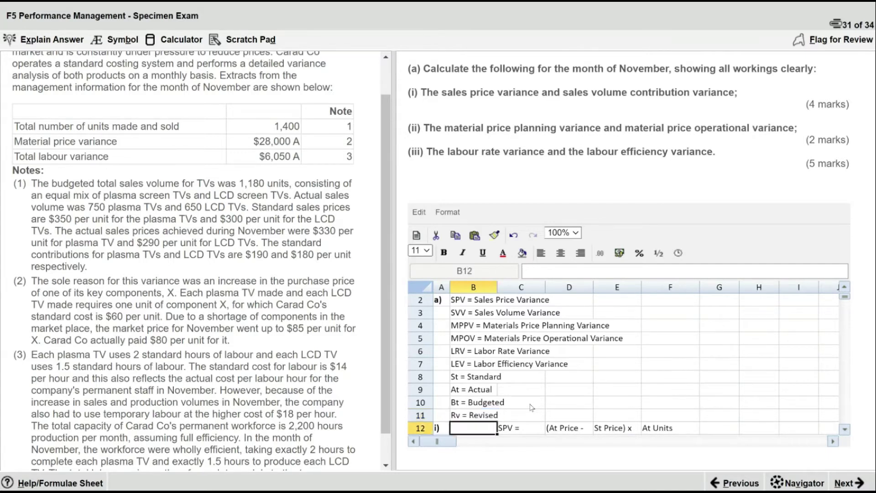
Step: Copy the standard cost heading and its value of 60 from D22:D23 into D24:D25 for the MPPV working
{"action": "key", "text": "Down"}
{"action": "key", "text": "Down"}
{"action": "key", "text": "Down"}
{"action": "key", "text": "Down"}
{"action": "key", "text": "Down"}
{"action": "key", "text": "Down"}
{"action": "key", "text": "Down"}
{"action": "key", "text": "Down"}
{"action": "key", "text": "Down"}
{"action": "key", "text": "Down"}
{"action": "key", "text": "Down"}
{"action": "key", "text": "Down"}
{"action": "key", "text": "Down"}
{"action": "key", "text": "Down"}
{"action": "key", "text": "Down"}
{"action": "key", "text": "Down"}
{"action": "key", "text": "Down"}
{"action": "key", "text": "Down"}
{"action": "key", "text": "Down"}
{"action": "key", "text": "Up"}
{"action": "key", "text": "Up"}
{"action": "key", "text": "Up"}
{"action": "key", "text": "Up"}
{"action": "key", "text": "Up"}
{"action": "key", "text": "Up"}
{"action": "key", "text": "Right"}
{"action": "key", "text": "Right"}
{"action": "key", "text": "Up"}
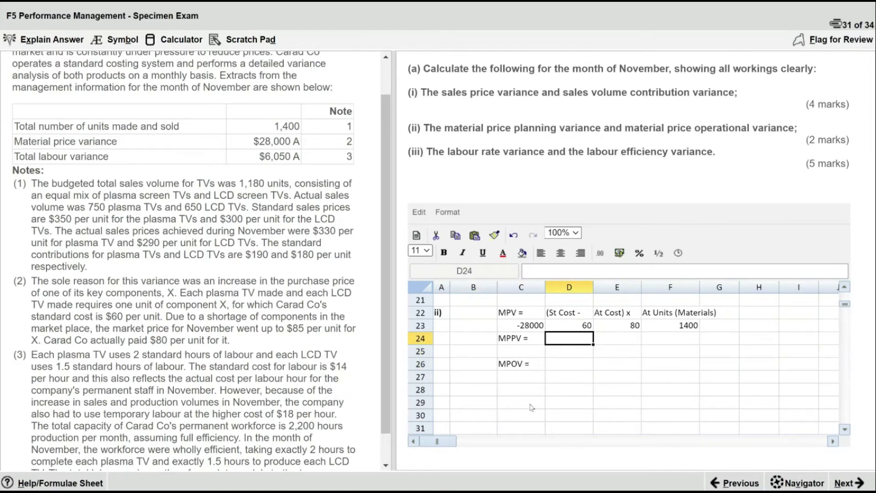
{"action": "key", "text": "Right"}
{"action": "key", "text": "Up"}
{"action": "key", "text": "Up"}
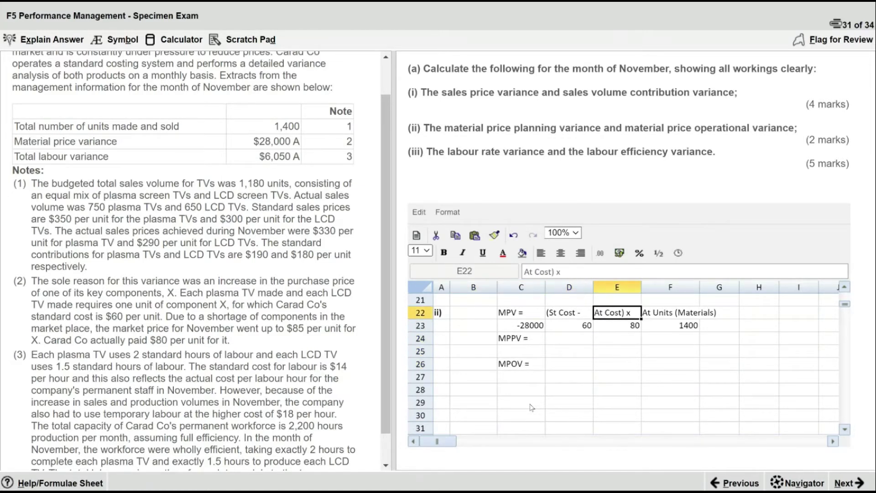
{"action": "key", "text": "Down"}
{"action": "key", "text": "Down"}
{"action": "key", "text": "Left"}
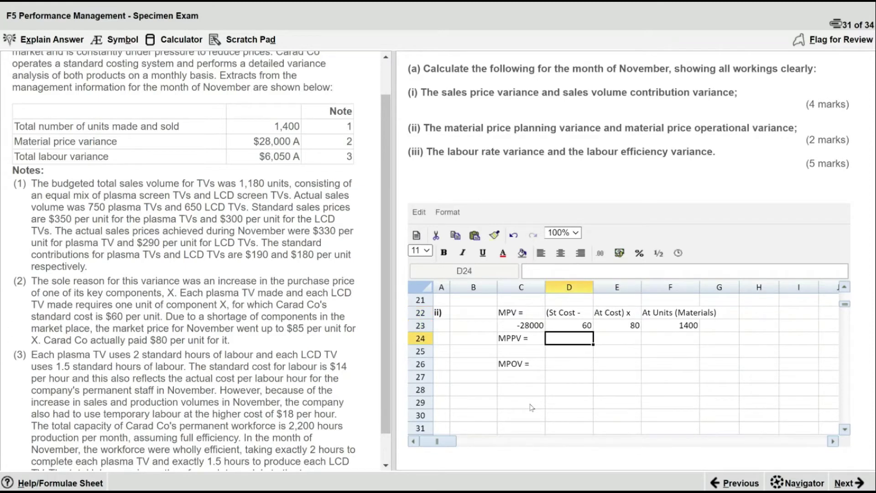
{"action": "key", "text": "Up"}
{"action": "key", "text": "Up"}
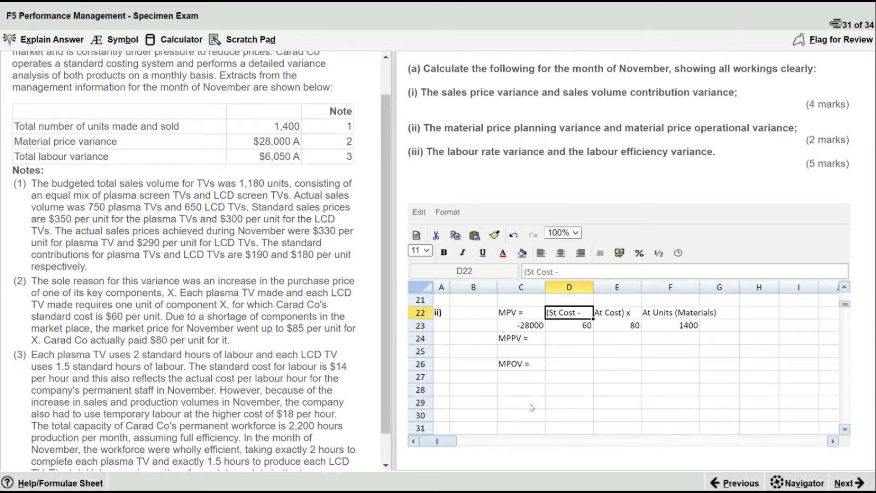
{"action": "key", "text": "Down"}
{"action": "key", "text": "Down"}
{"action": "key", "text": "Up"}
{"action": "key", "text": "Up"}
{"action": "key", "text": "ctrl+c"}
{"action": "key", "text": "shift+Down"}
{"action": "key", "text": "Down"}
{"action": "key", "text": "Down"}
{"action": "key", "text": "ctrl+v"}
Step: Enter the heading "Rv Cost) x" in E24 as the second term of the MPPV formula
{"action": "key", "text": "Right"}
{"action": "key", "text": "Up"}
{"action": "key", "text": "Up"}
{"action": "key", "text": "Down"}
{"action": "key", "text": "Down"}
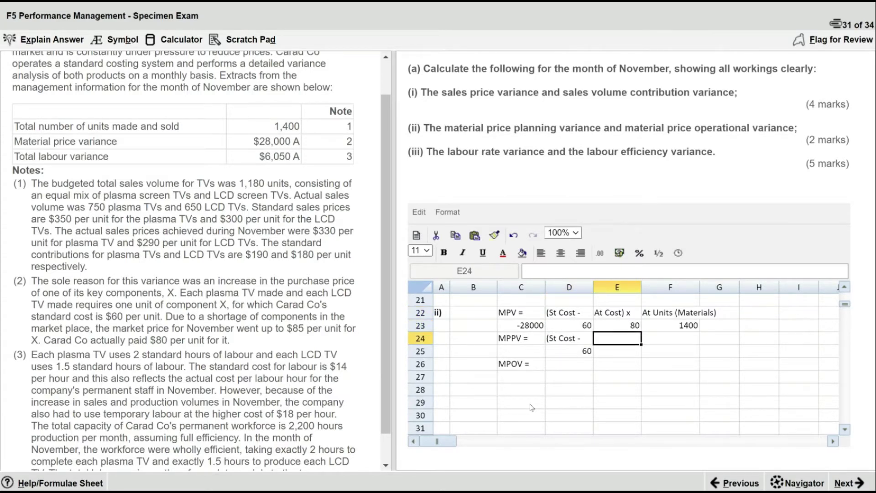
{"action": "type", "text": "Rv"}
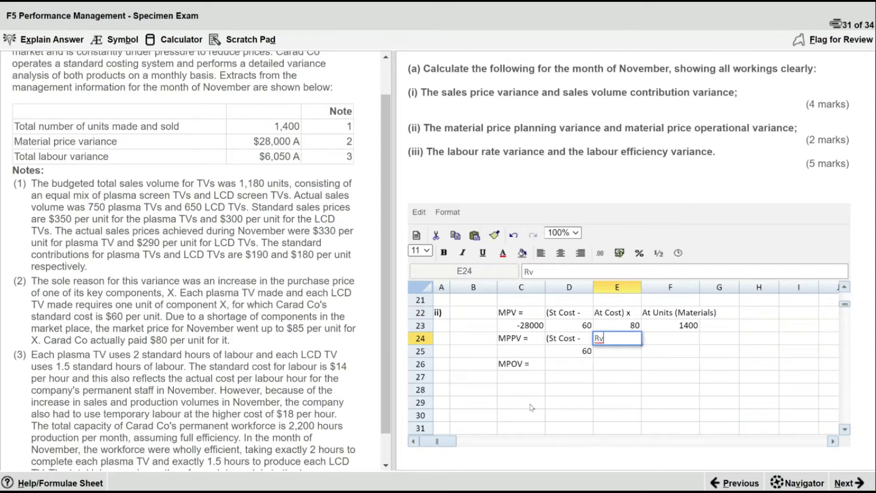
{"action": "type", "text": " Cost) x"}
{"action": "key", "text": "Return"}
Step: Copy the "At Units (Materials)" heading and the units formula from F22:F23 into F24:F25
{"action": "key", "text": "Right"}
{"action": "key", "text": "Up"}
{"action": "key", "text": "Up"}
{"action": "key", "text": "Up"}
{"action": "key", "text": "ctrl+c"}
{"action": "key", "text": "Down"}
{"action": "key", "text": "Down"}
{"action": "key", "text": "ctrl+v"}
{"action": "key", "text": "Left"}
{"action": "key", "text": "Right"}
{"action": "key", "text": "Up"}
{"action": "key", "text": "ctrl+c"}
{"action": "key", "text": "Down"}
{"action": "key", "text": "Down"}
{"action": "key", "text": "ctrl+v"}
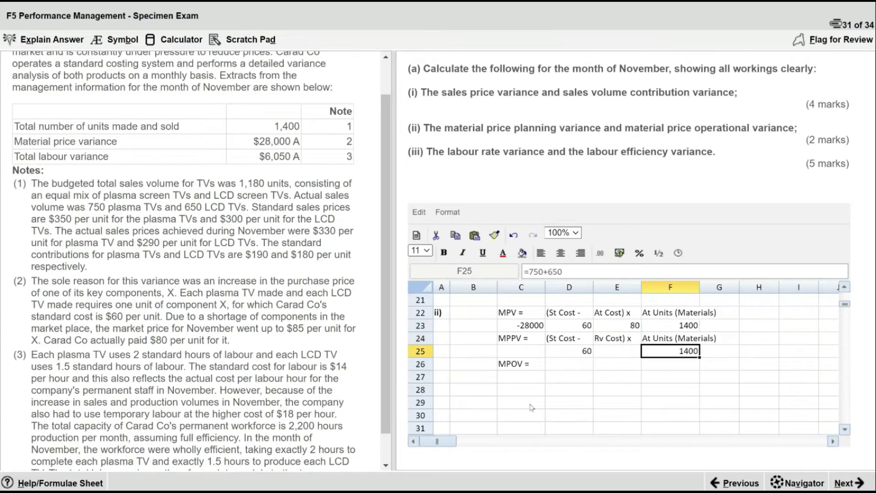
Step: Enter the revised cost of 85 in E25, using the November market price from note 2
{"action": "key", "text": "Left"}
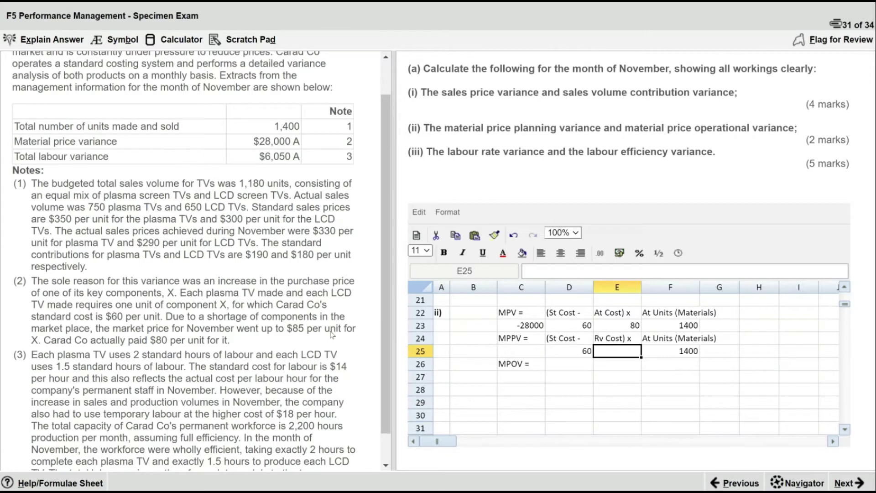
{"action": "type", "text": "85"}
{"action": "key", "text": "Left"}
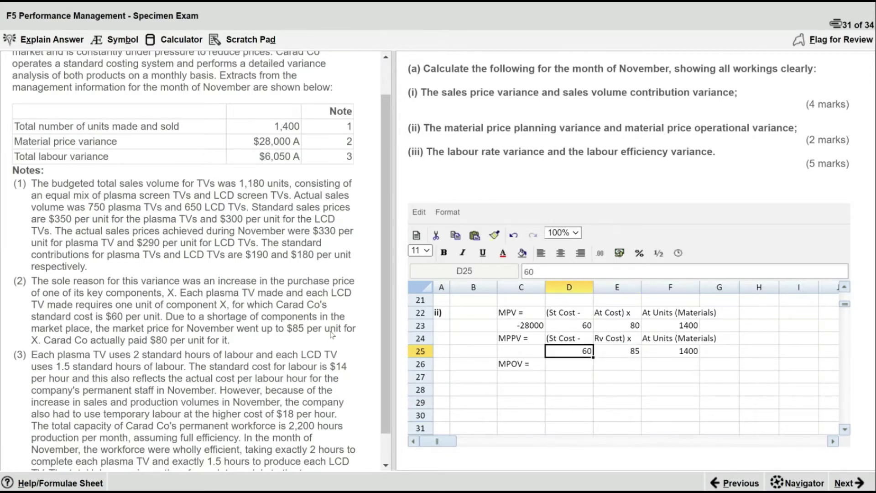
Step: Copy the variance formula from C23 into C25 to calculate the material price planning variance
{"action": "key", "text": "Left"}
{"action": "key", "text": "Up"}
{"action": "key", "text": "Up"}
{"action": "key", "text": "ctrl+c"}
{"action": "key", "text": "Down"}
{"action": "key", "text": "Down"}
{"action": "key", "text": "ctrl+v"}
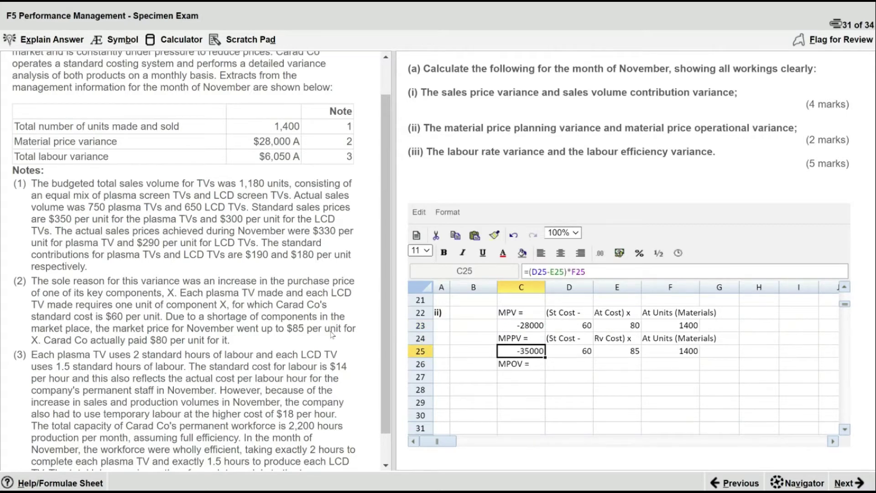
Step: Make the MPPV heading and result in C24:C25 bold, and the MPOV cells C26:C27 as well
{"action": "key", "text": "Up"}
{"action": "key", "text": "shift+Down"}
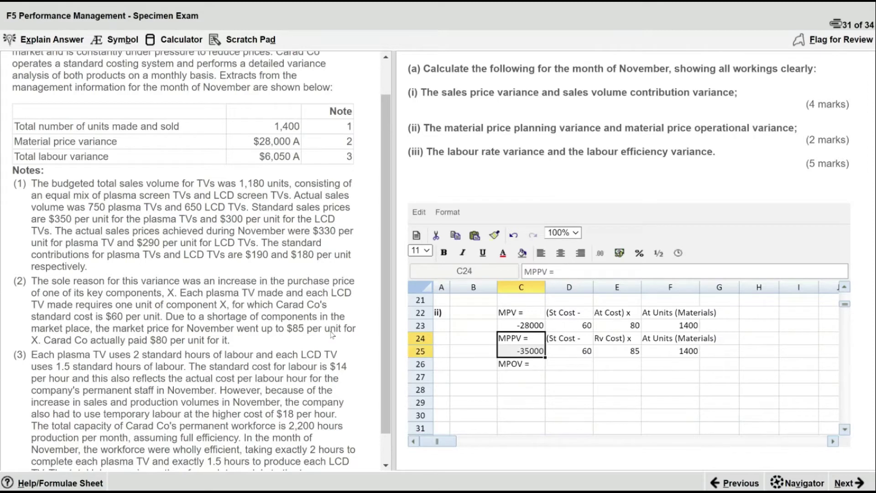
{"action": "key", "text": "ctrl+b"}
{"action": "key", "text": "Down"}
{"action": "key", "text": "Down"}
{"action": "key", "text": "Down"}
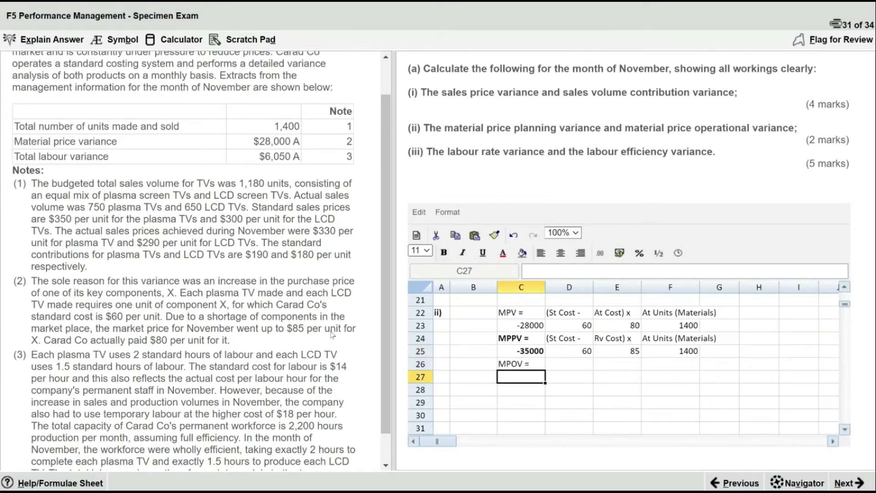
{"action": "key", "text": "Up"}
{"action": "key", "text": "shift+Down"}
{"action": "key", "text": "ctrl+b"}
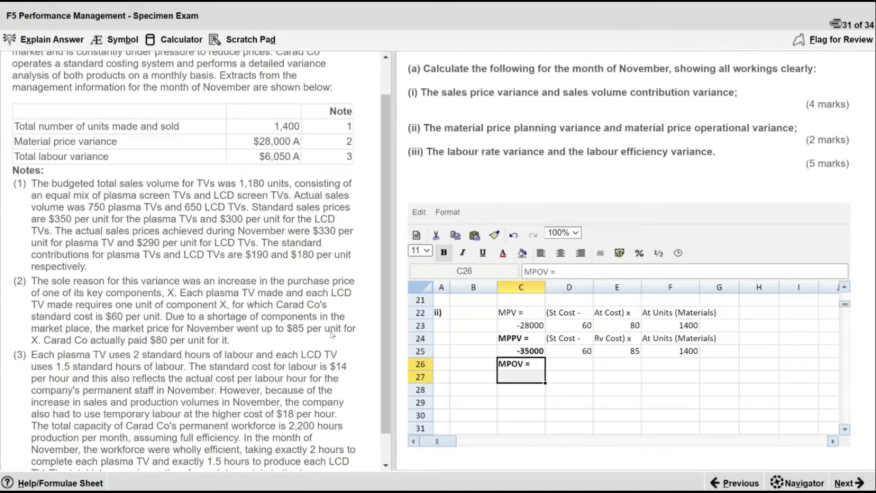
Step: Copy the variance formula from C25 into C27 for the material price operational variance
{"action": "key", "text": "Right"}
{"action": "key", "text": "Left"}
{"action": "key", "text": "Up"}
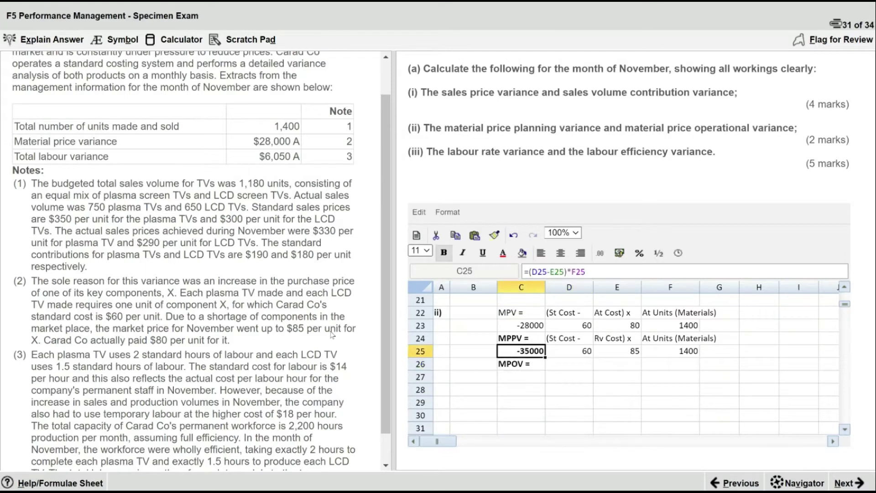
{"action": "key", "text": "ctrl+c"}
{"action": "key", "text": "Down"}
{"action": "key", "text": "Down"}
{"action": "key", "text": "ctrl+v"}
Step: Copy the actual cost and actual units headings and values from E22:F23 into E26:F27 for the MPOV working
{"action": "key", "text": "Right"}
{"action": "key", "text": "Up"}
{"action": "key", "text": "Up"}
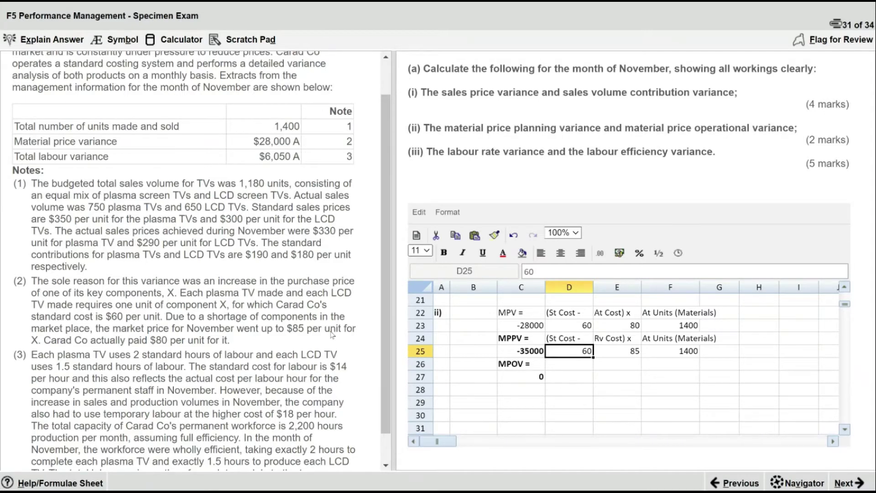
{"action": "key", "text": "Up"}
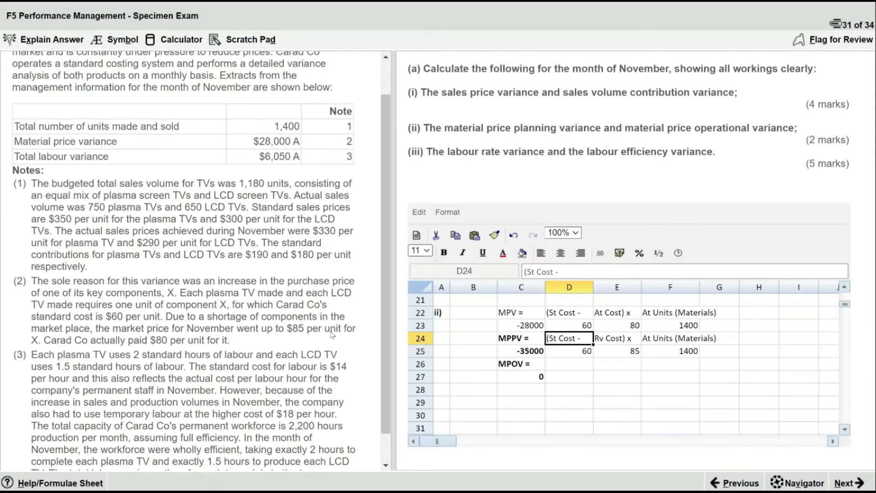
{"action": "key", "text": "Right"}
{"action": "key", "text": "Up"}
{"action": "key", "text": "Up"}
{"action": "key", "text": "shift+Down"}
{"action": "key", "text": "shift+Right"}
{"action": "key", "text": "ctrl+c"}
{"action": "key", "text": "Down"}
{"action": "key", "text": "Down"}
{"action": "key", "text": "Down"}
{"action": "key", "text": "Down"}
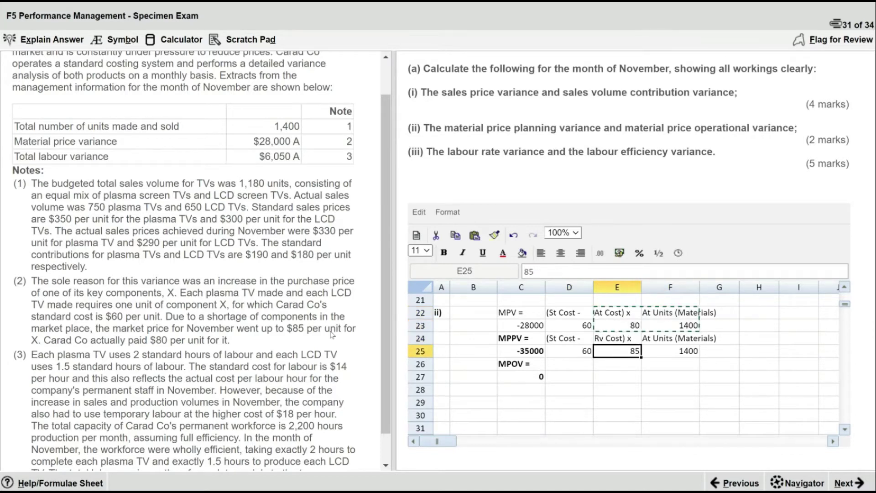
{"action": "key", "text": "ctrl+v"}
Step: Enter the heading "(Rv Cost -" in D26 for the material price operational variance working
{"action": "key", "text": "Left"}
{"action": "key", "text": "Right"}
{"action": "key", "text": "Up"}
{"action": "key", "text": "Up"}
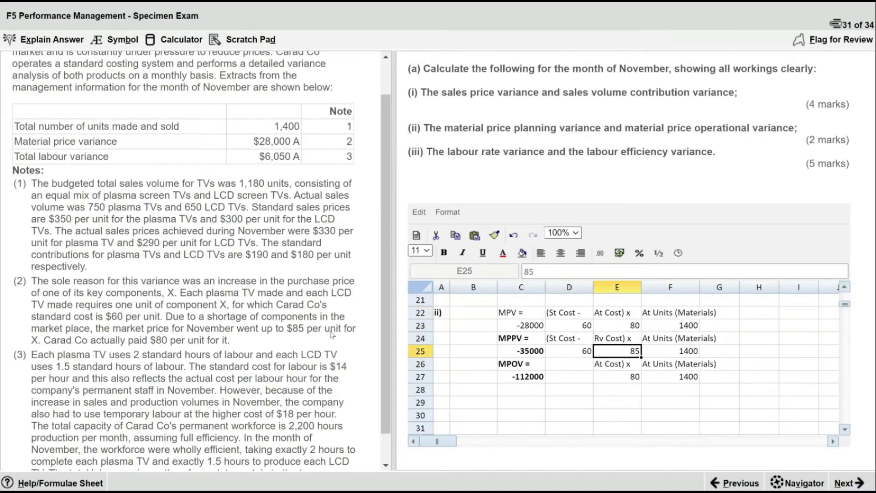
{"action": "key", "text": "Down"}
{"action": "key", "text": "Left"}
{"action": "key", "text": "Down"}
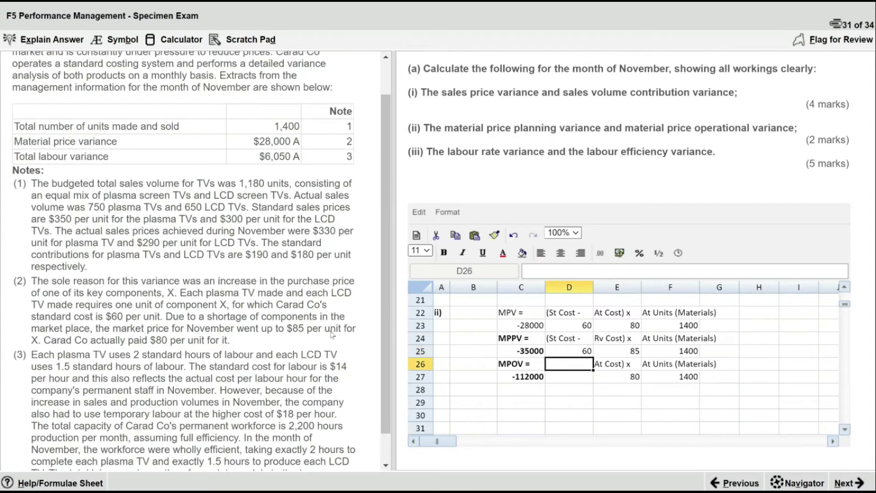
{"action": "type", "text": "(Rv Cost"}
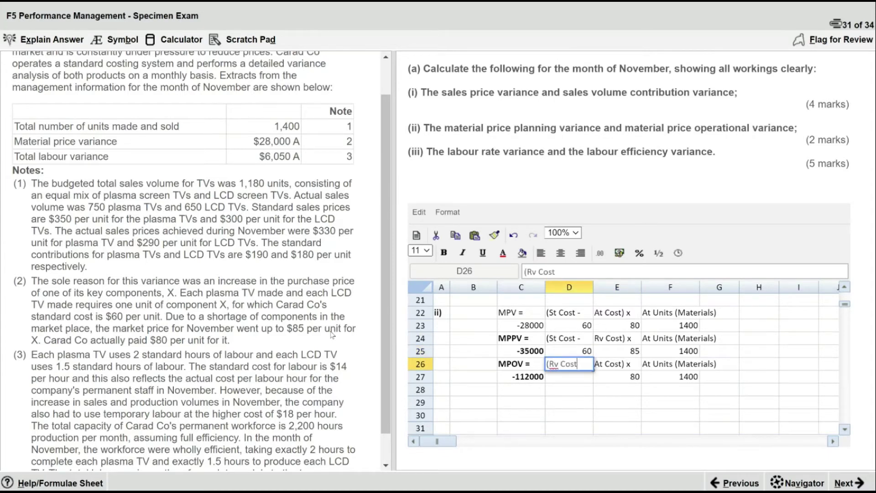
{"action": "type", "text": " -"}
{"action": "key", "text": "Return"}
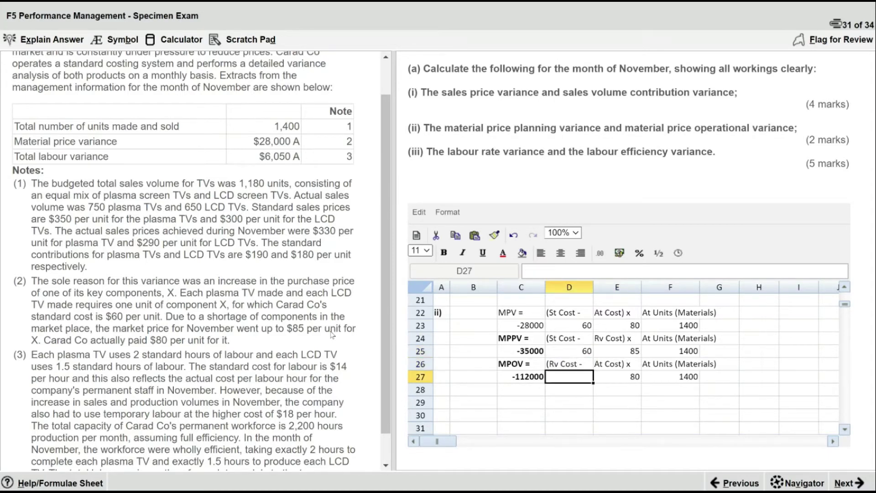
Step: Link D27 to the revised cost in E25 with the formula =E25
{"action": "type", "text": "="}
{"action": "key", "text": "Right"}
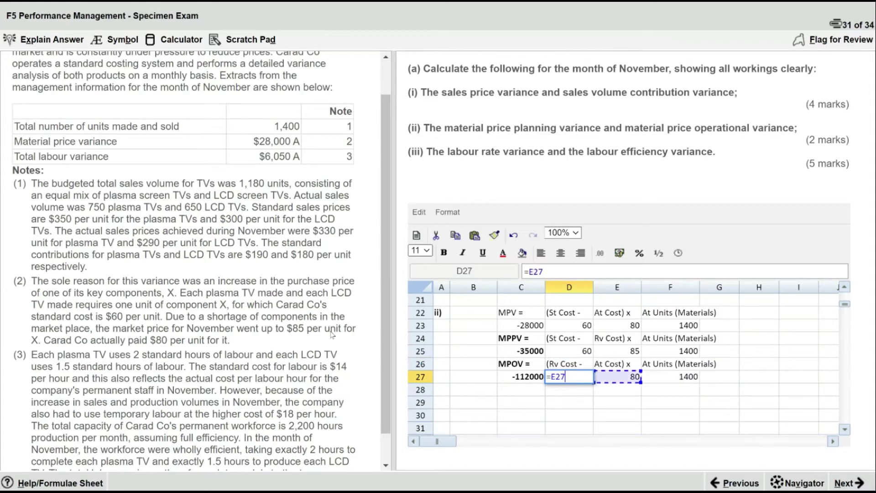
{"action": "key", "text": "Up"}
{"action": "key", "text": "Up"}
{"action": "key", "text": "Return"}
{"action": "key", "text": "Left"}
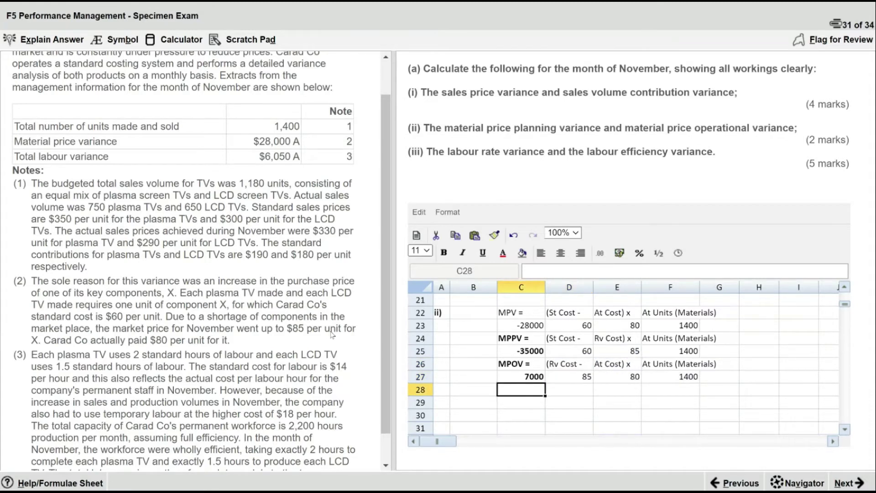
Step: Review the three material variance formulas and results in C23, C25 and C27
{"action": "key", "text": "Up"}
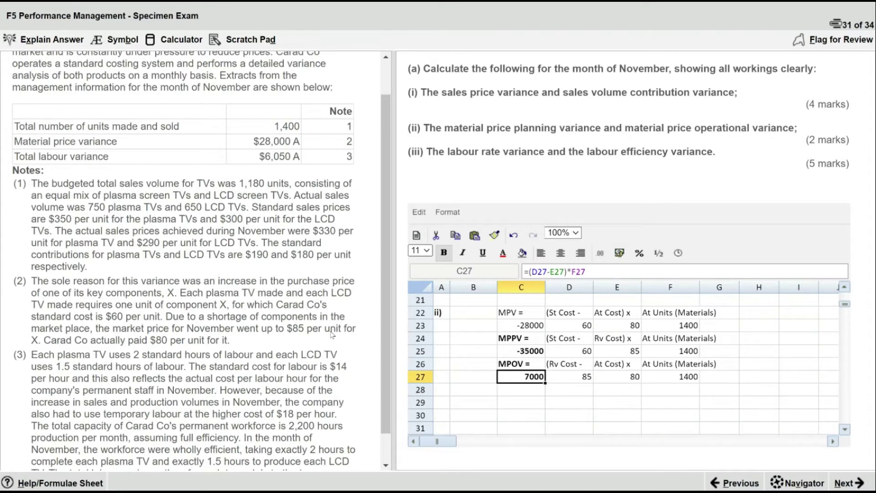
{"action": "key", "text": "Up"}
{"action": "key", "text": "Up"}
{"action": "key", "text": "Down"}
{"action": "key", "text": "Down"}
{"action": "key", "text": "Up"}
{"action": "key", "text": "Up"}
{"action": "key", "text": "Up"}
{"action": "key", "text": "Up"}
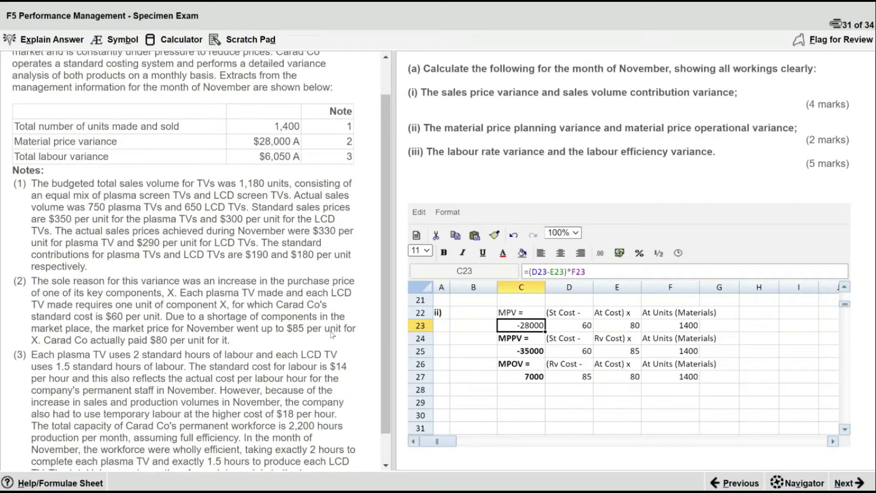
{"action": "key", "text": "Down"}
{"action": "key", "text": "Down"}
{"action": "key", "text": "Down"}
{"action": "key", "text": "Down"}
{"action": "key", "text": "Down"}
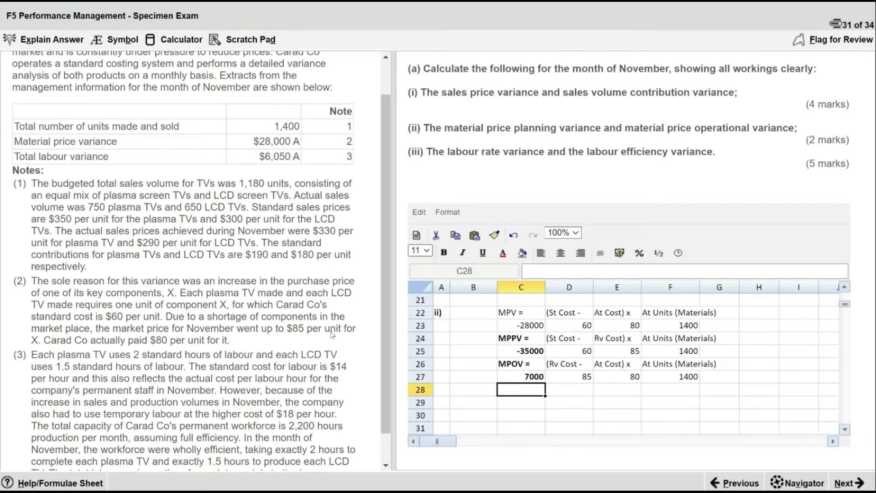
Step: Enter the part label "iii)" in A29 and make it bold
{"action": "key", "text": "Left"}
{"action": "key", "text": "Left"}
{"action": "key", "text": "Down"}
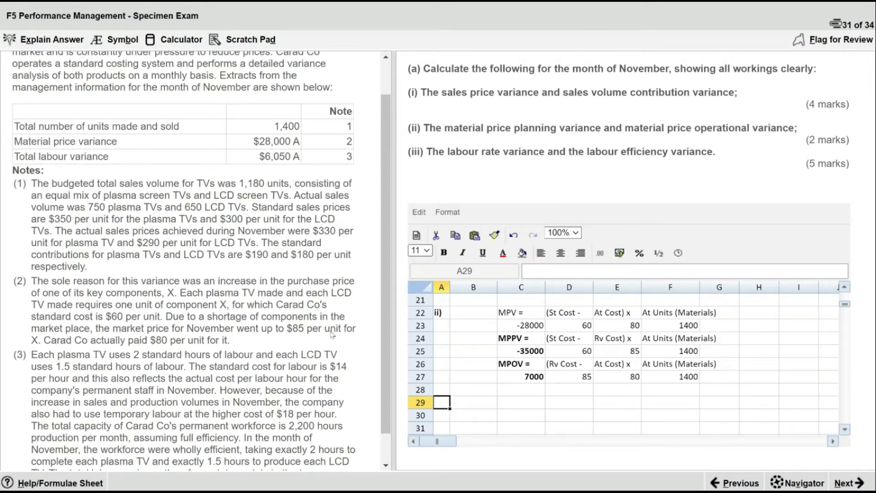
{"action": "type", "text": "iii)"}
{"action": "key", "text": "Return"}
{"action": "key", "text": "Up"}
{"action": "key", "text": "ctrl+b"}
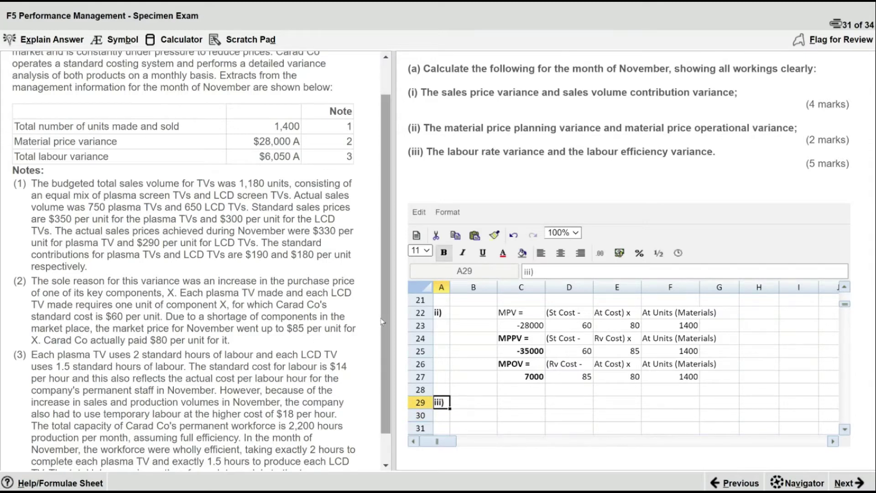
Step: Examine note (3) for the workforce's efficiency, the temporary workers' relative time and the permanent workforce's capacity
{"action": "scroll", "coordinate": [383, 339], "scroll_direction": "down", "scroll_amount": 1}
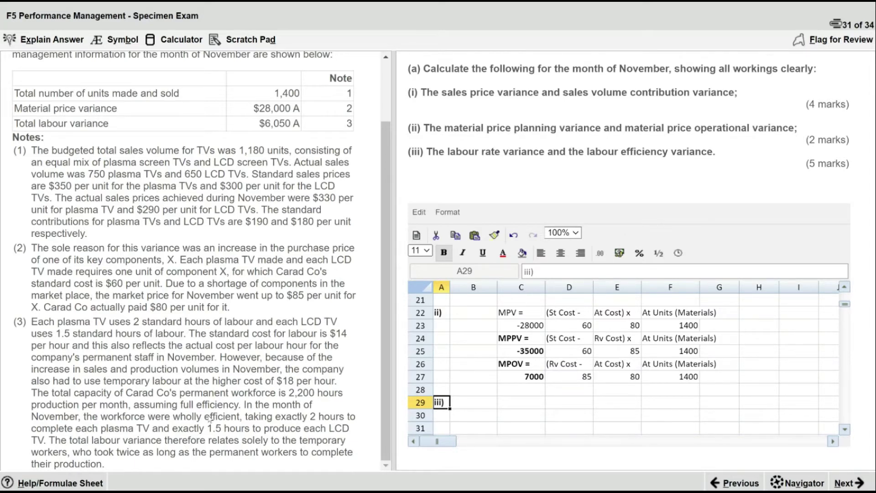
{"action": "left_click_drag", "start_coordinate": [173, 416], "coordinate": [243, 421]}
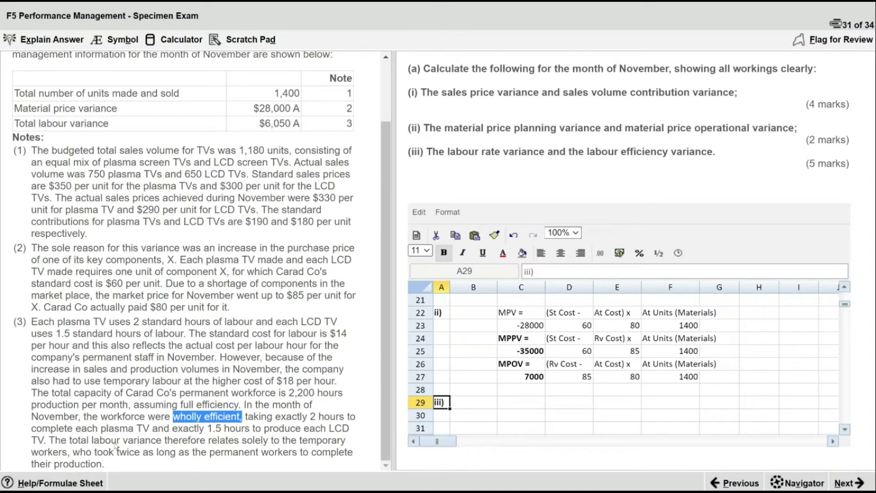
{"action": "left_click_drag", "start_coordinate": [114, 451], "coordinate": [283, 453]}
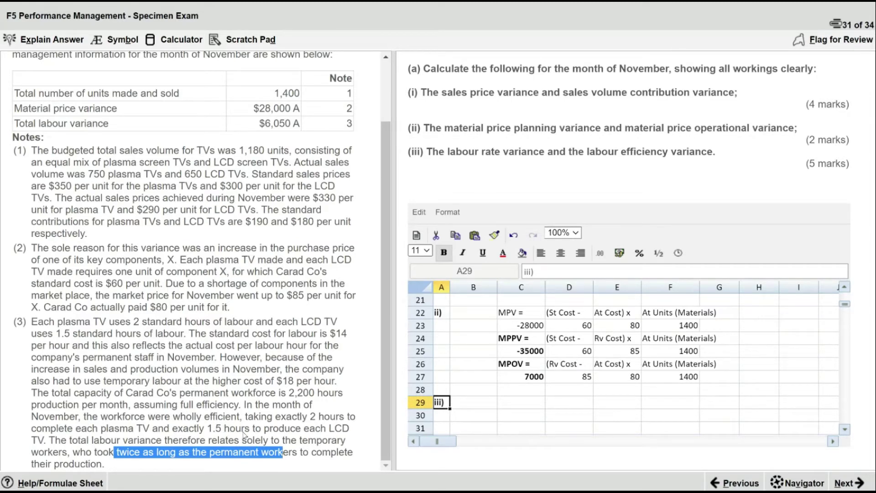
{"action": "left_click", "coordinate": [376, 385]}
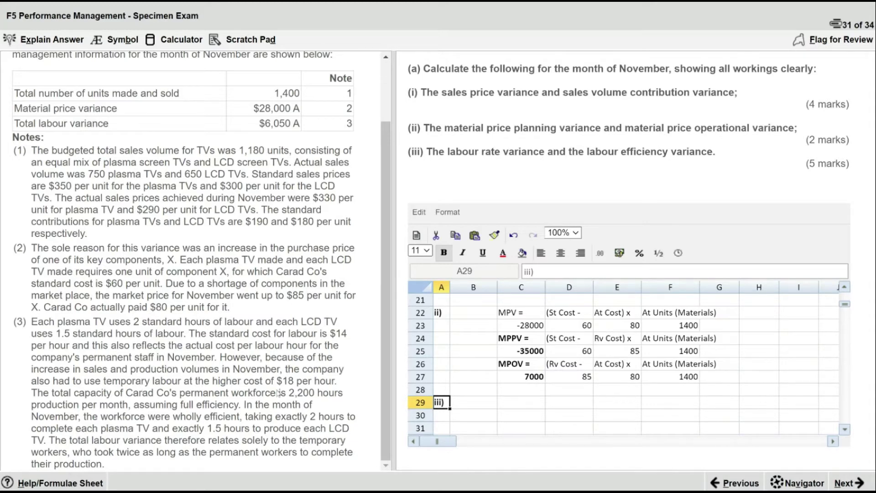
{"action": "left_click_drag", "start_coordinate": [183, 395], "coordinate": [345, 393]}
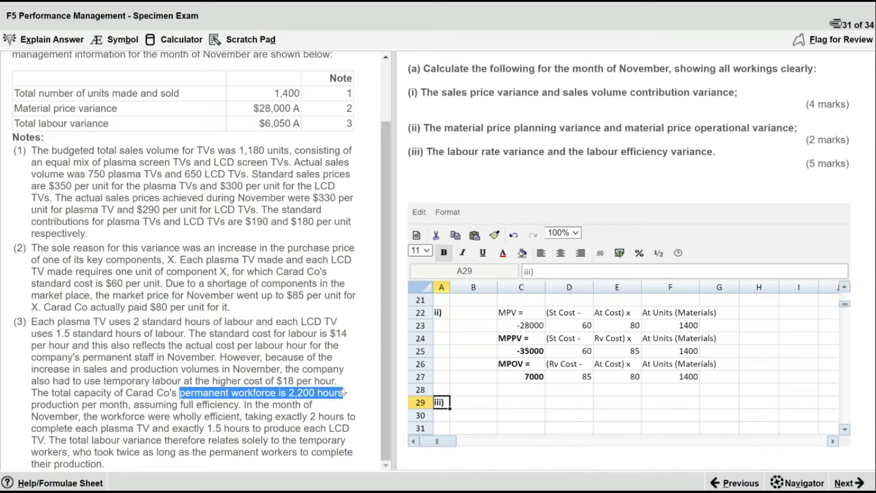
Step: Enter the labour rate variance headings "LRV =" in C29 and "(St Rate -" in D29
{"action": "left_click", "coordinate": [512, 404]}
{"action": "type", "text": "LRV"}
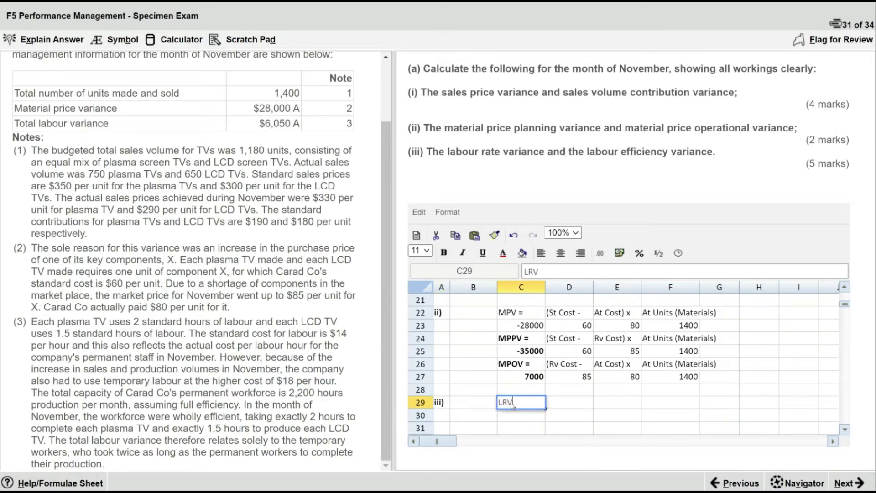
{"action": "type", "text": " ="}
{"action": "key", "text": "Tab"}
{"action": "type", "text": "(St"}
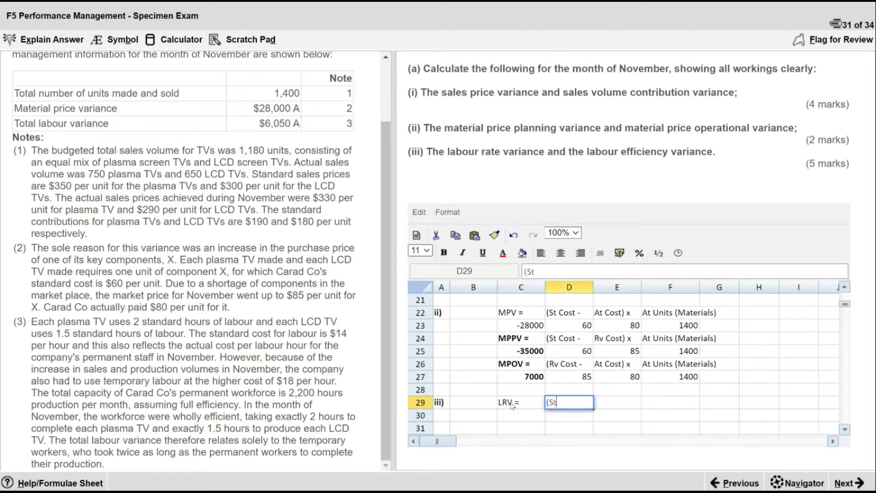
{"action": "type", "text": " Rate -"}
{"action": "key", "text": "Return"}
Step: Complete the labour rate variance headings with "At Rate) x" in E29 and "At Hours Paid" in F29
{"action": "key", "text": "Right"}
{"action": "key", "text": "Up"}
{"action": "type", "text": "At Rate"}
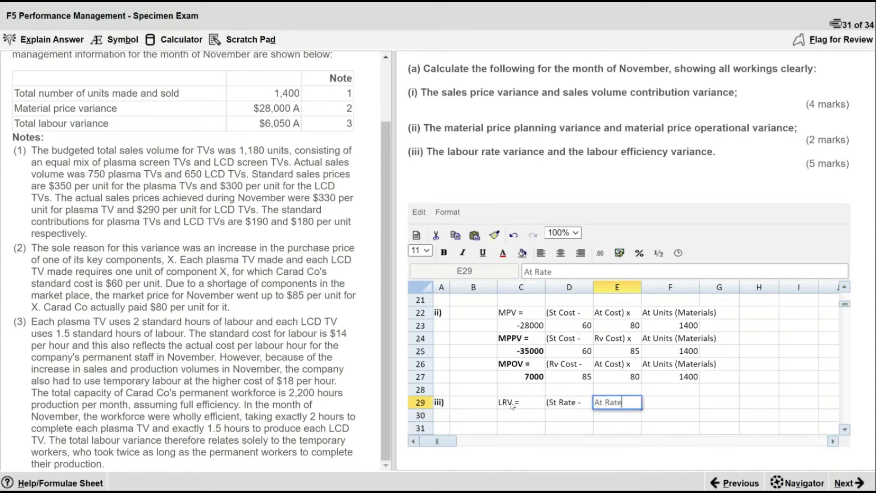
{"action": "type", "text": ") x"}
{"action": "key", "text": "Tab"}
{"action": "type", "text": "A"}
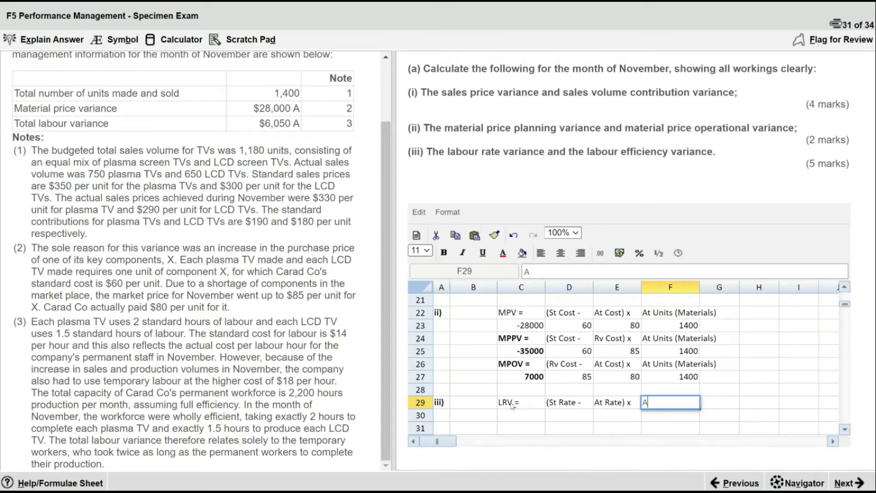
{"action": "type", "text": "t Hours Paid"}
{"action": "key", "text": "Return"}
Step: Enter the labour efficiency variance headings "LEV =" in C33 and "(St Hours -" in D33
{"action": "key", "text": "Down"}
{"action": "key", "text": "Down"}
{"action": "key", "text": "Down"}
{"action": "key", "text": "Down"}
{"action": "key", "text": "Down"}
{"action": "key", "text": "Left"}
{"action": "key", "text": "Left"}
{"action": "key", "text": "Left"}
{"action": "key", "text": "Up"}
{"action": "key", "text": "Up"}
{"action": "type", "text": "LEV"}
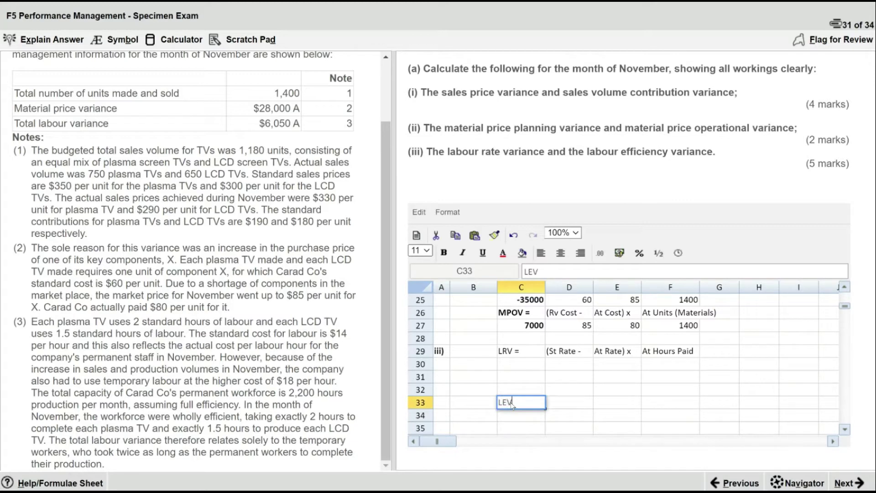
{"action": "type", "text": " ="}
{"action": "key", "text": "Tab"}
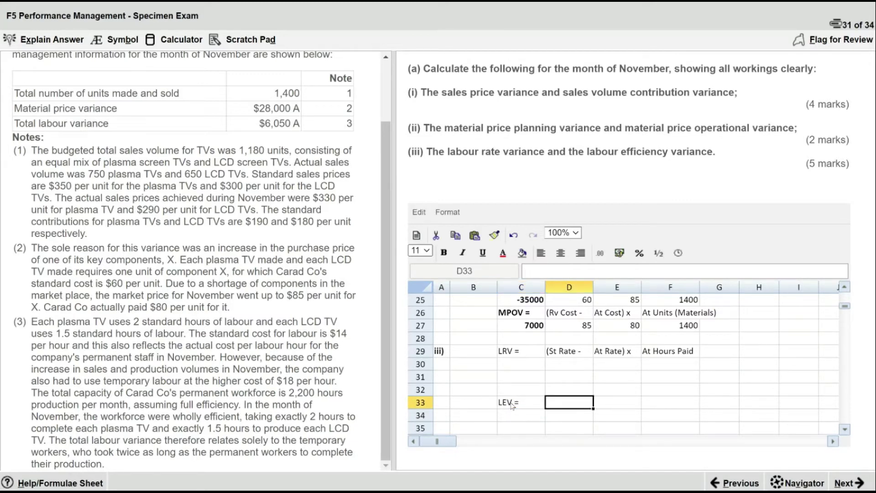
{"action": "type", "text": "("}
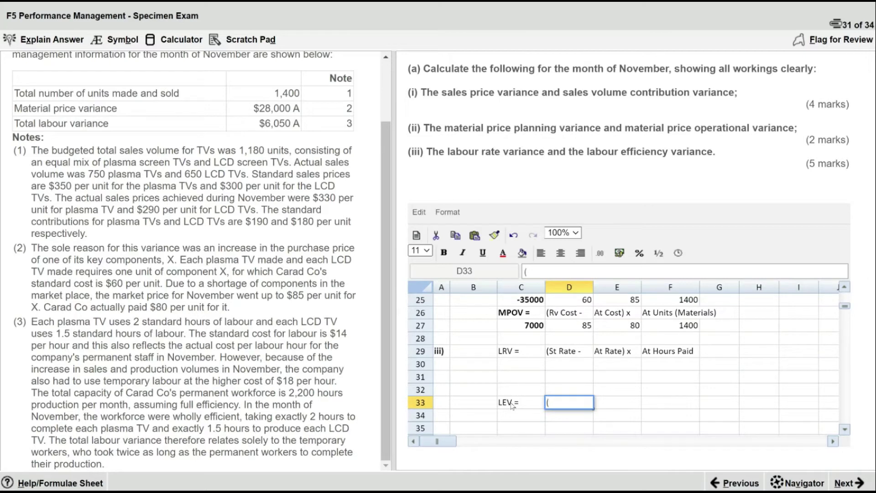
{"action": "type", "text": "St Hours -"}
{"action": "key", "text": "Tab"}
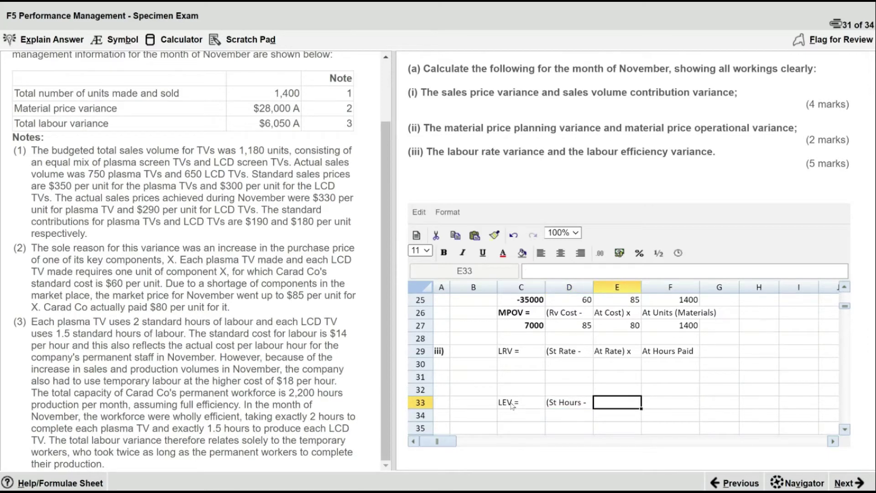
Step: Complete the labour efficiency variance headings with "At Hours) x" in E33 and "St Rate" in F33
{"action": "type", "text": "At Hours W"}
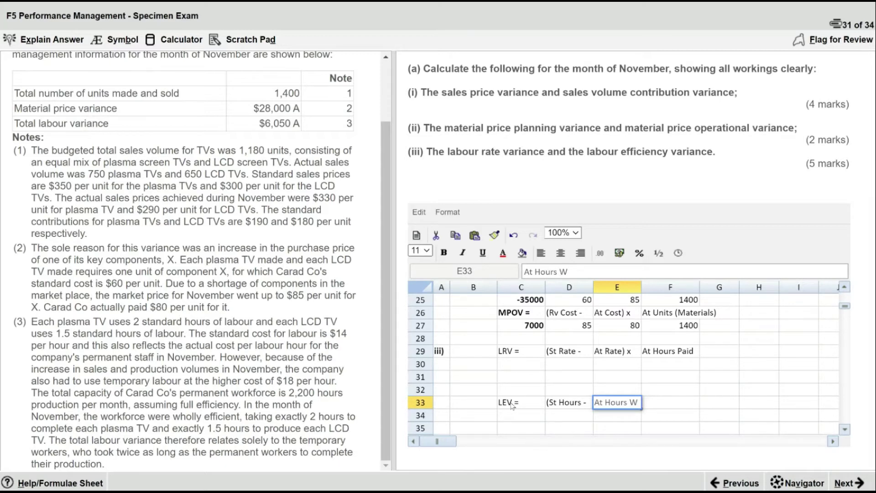
{"action": "key", "text": "BackSpace"}
{"action": "type", "text": ") x"}
{"action": "key", "text": "Tab"}
{"action": "type", "text": "St Rate"}
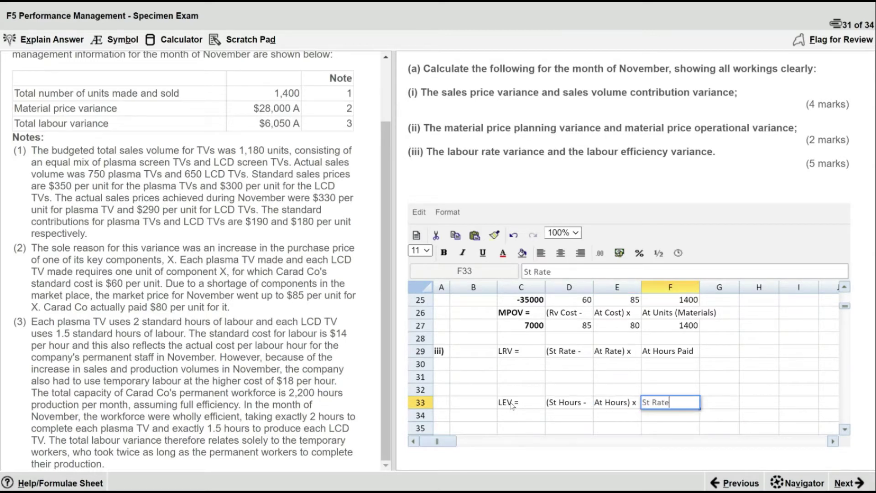
{"action": "key", "text": "Return"}
Step: Link the standard rate in F34 to the labour rate working with the formula =D30
{"action": "type", "text": "="}
{"action": "key", "text": "Up"}
{"action": "key", "text": "Up"}
{"action": "key", "text": "Up"}
{"action": "key", "text": "Up"}
{"action": "key", "text": "Left"}
{"action": "key", "text": "Left"}
{"action": "key", "text": "Return"}
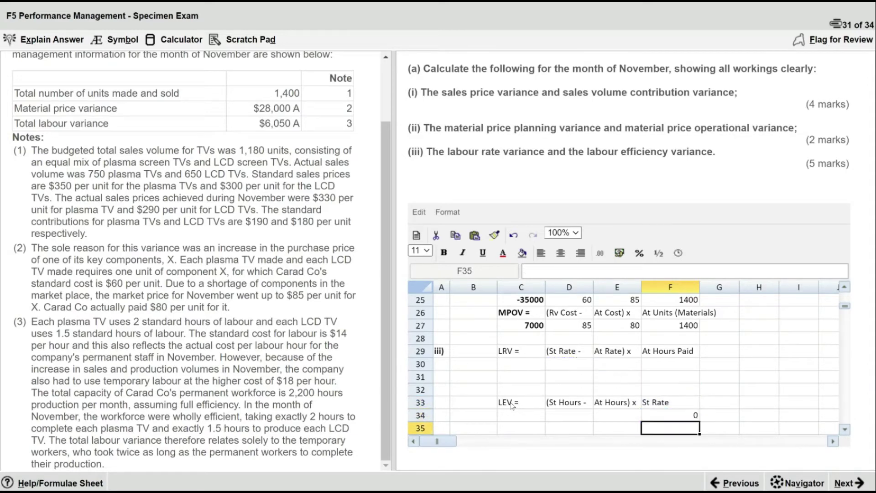
Step: Locate the standard labour cost per hour in note (3) and enter 14 as the standard rate in D30
{"action": "key", "text": "Left"}
{"action": "key", "text": "Left"}
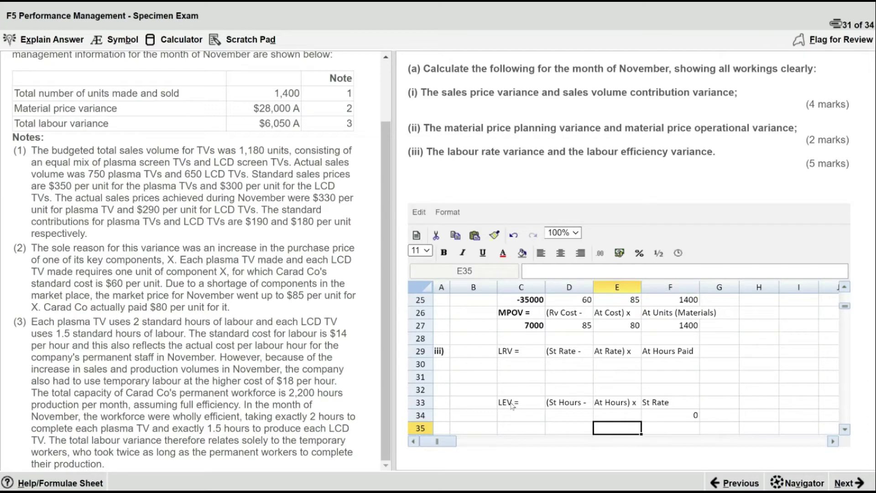
{"action": "key", "text": "Up"}
{"action": "key", "text": "Up"}
{"action": "key", "text": "Up"}
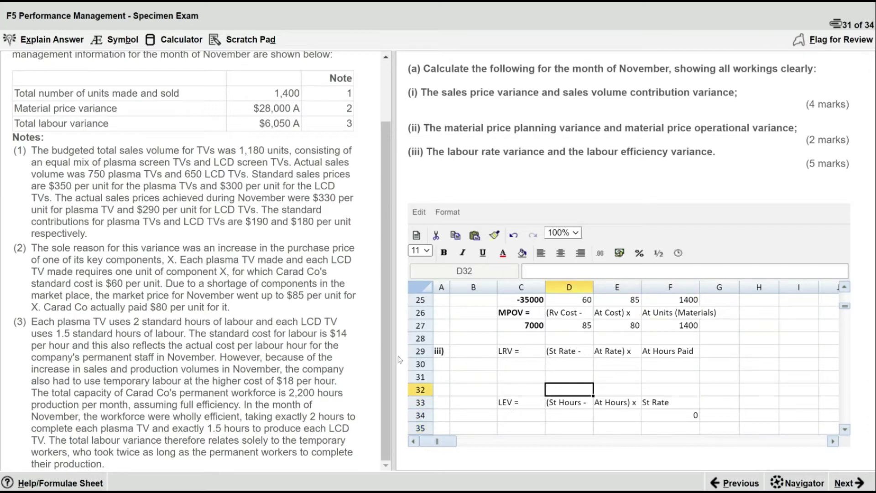
{"action": "left_click_drag", "start_coordinate": [327, 332], "coordinate": [104, 347]}
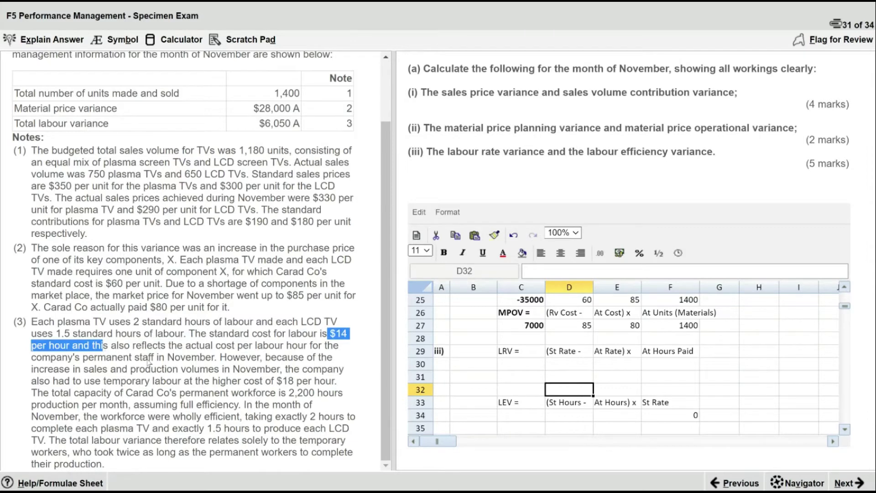
{"action": "left_click", "coordinate": [569, 365]}
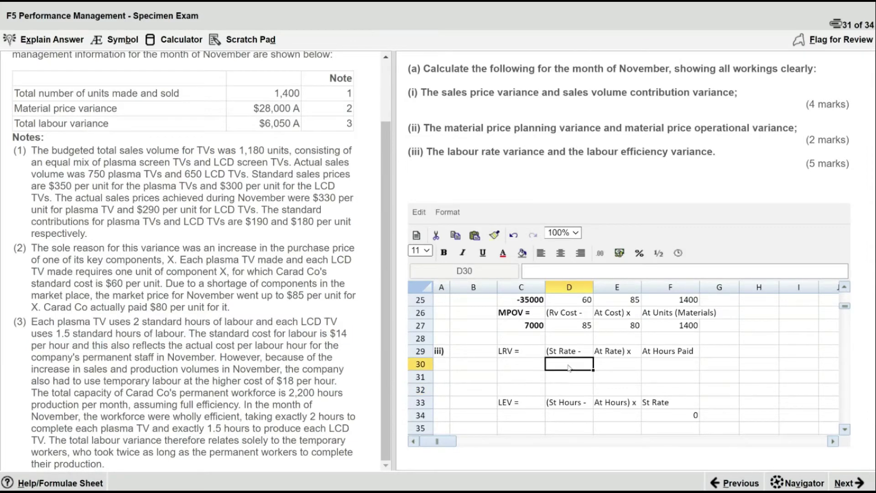
{"action": "type", "text": "14"}
Step: Copy the variance formula from C23 into C30 for the labour rate variance
{"action": "key", "text": "Left"}
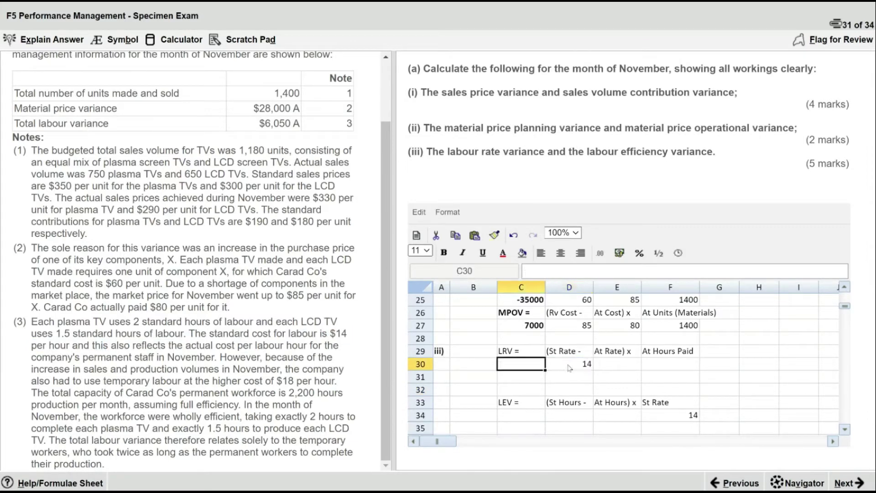
{"action": "key", "text": "Up"}
{"action": "key", "text": "Up"}
{"action": "key", "text": "Up"}
{"action": "key", "text": "Up"}
{"action": "key", "text": "Up"}
{"action": "key", "text": "Up"}
{"action": "key", "text": "Up"}
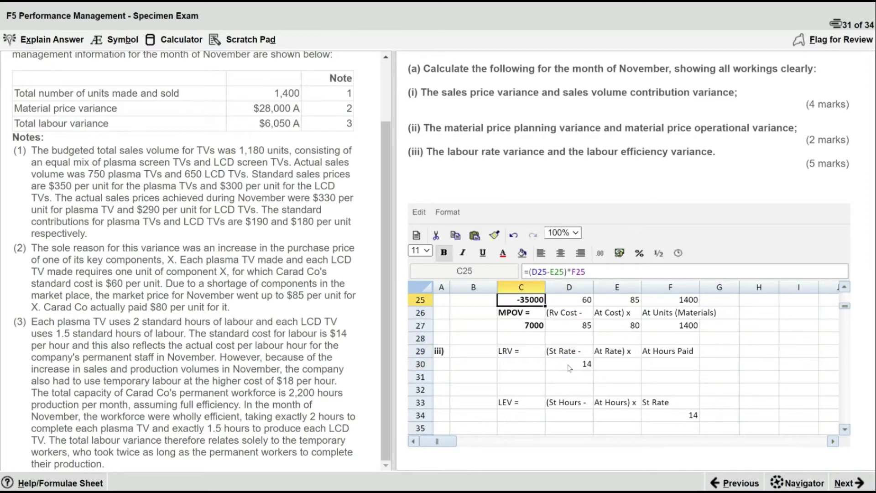
{"action": "key", "text": "ctrl+c"}
{"action": "key", "text": "Down"}
{"action": "key", "text": "Down"}
{"action": "key", "text": "Down"}
{"action": "key", "text": "Down"}
{"action": "key", "text": "Down"}
{"action": "key", "text": "Down"}
{"action": "key", "text": "Down"}
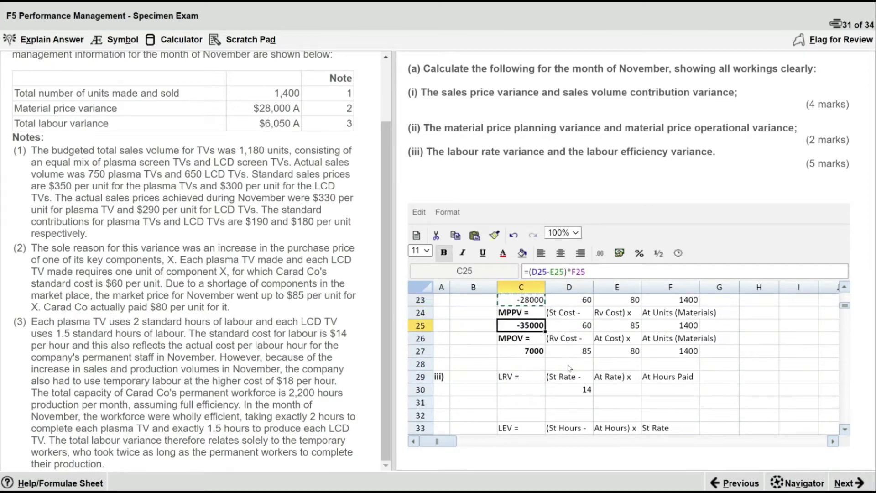
{"action": "key", "text": "ctrl+v"}
Step: Paste the same variance formula into C34 for the labour efficiency variance
{"action": "key", "text": "Down"}
{"action": "key", "text": "Down"}
{"action": "key", "text": "Down"}
{"action": "key", "text": "Down"}
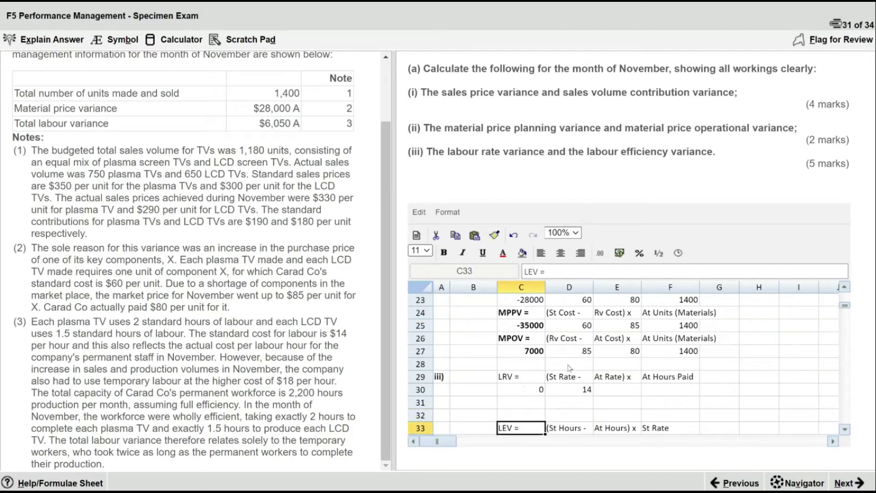
{"action": "key", "text": "ctrl+v"}
Step: Enter 18 in E30 as the actual labour rate for the temporary workers
{"action": "key", "text": "Right"}
{"action": "key", "text": "Up"}
{"action": "key", "text": "Up"}
{"action": "key", "text": "Up"}
{"action": "key", "text": "Up"}
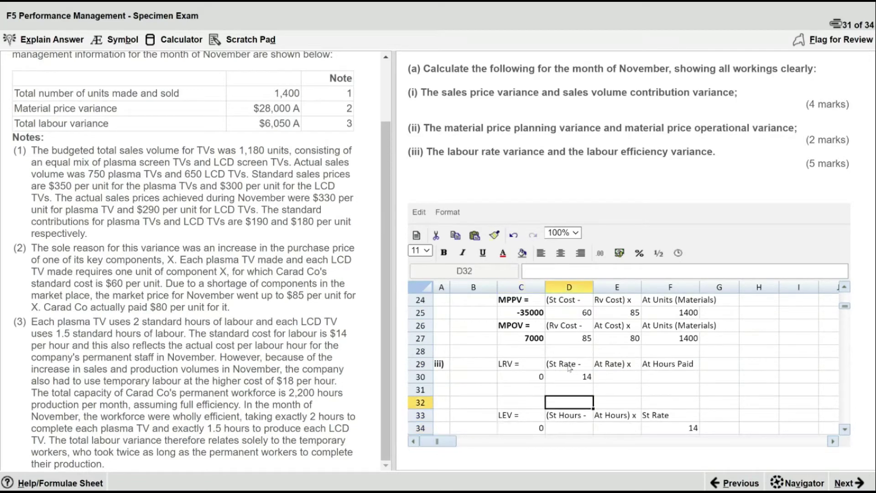
{"action": "key", "text": "Right"}
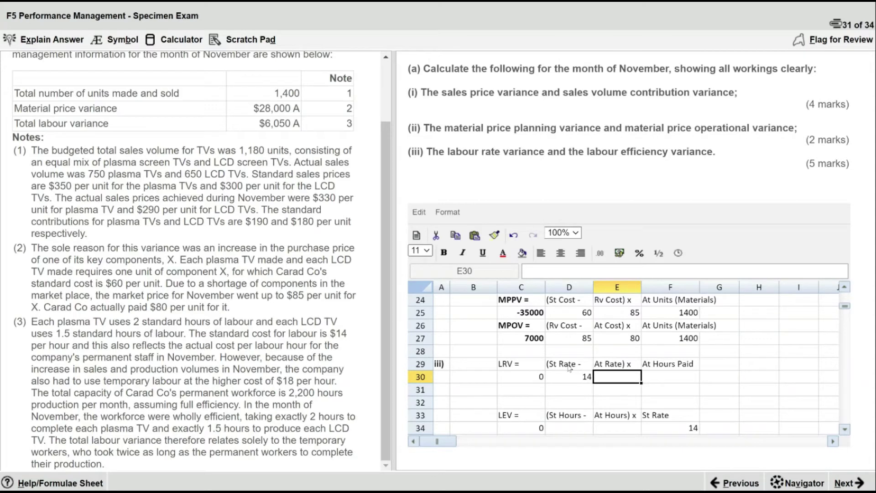
{"action": "type", "text": "18"}
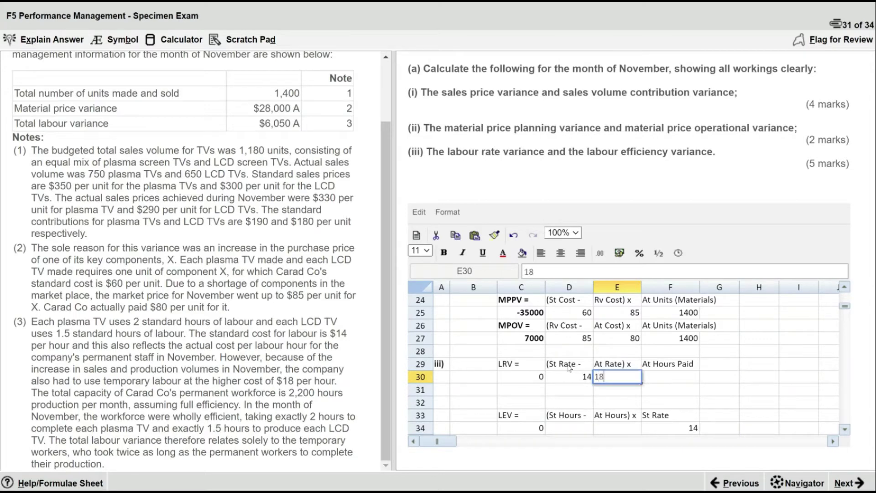
{"action": "key", "text": "Tab"}
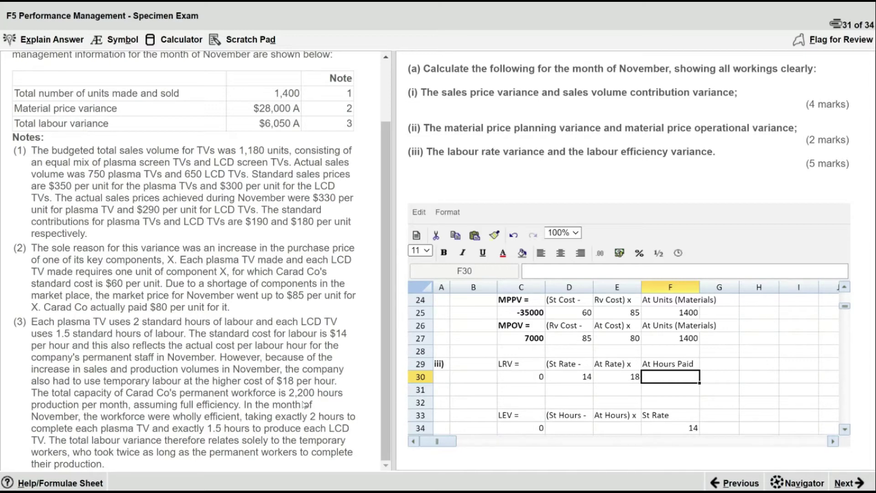
{"action": "key", "text": "Left"}
{"action": "key", "text": "Right"}
{"action": "key", "text": "Down"}
{"action": "key", "text": "Down"}
{"action": "key", "text": "Down"}
{"action": "key", "text": "Down"}
{"action": "key", "text": "Down"}
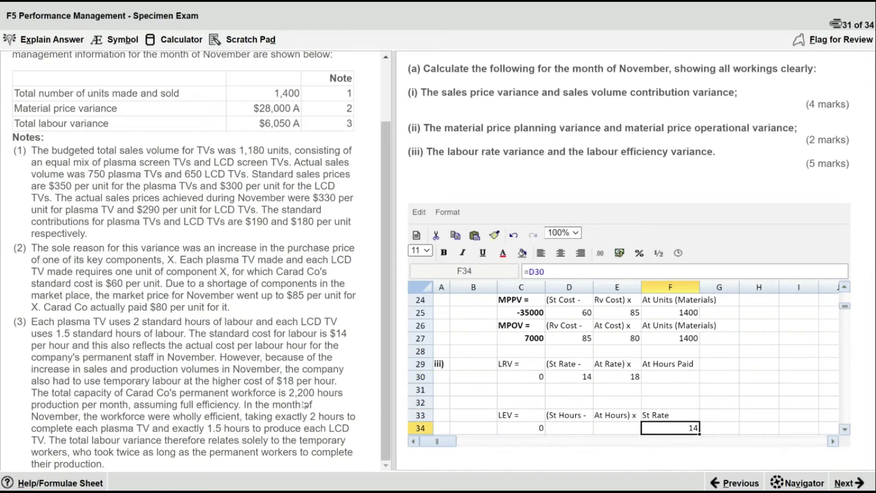
Step: Link the actual hours cell E34 of the LEV working to the At Hours Paid cell of the LRV working
{"action": "key", "text": "Left"}
{"action": "key", "text": "Up"}
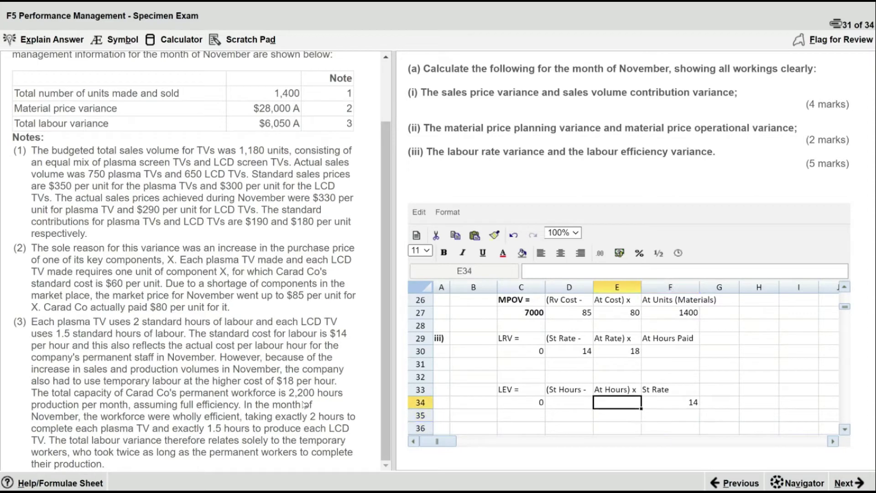
{"action": "type", "text": "="}
{"action": "key", "text": "Right"}
{"action": "key", "text": "Up"}
{"action": "key", "text": "Up"}
{"action": "key", "text": "Up"}
{"action": "key", "text": "Up"}
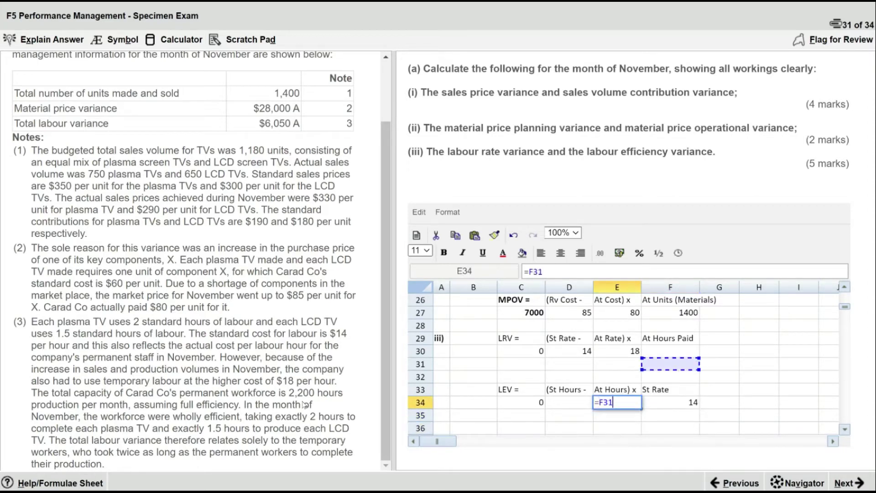
{"action": "key", "text": "Return"}
{"action": "key", "text": "Left"}
{"action": "key", "text": "Up"}
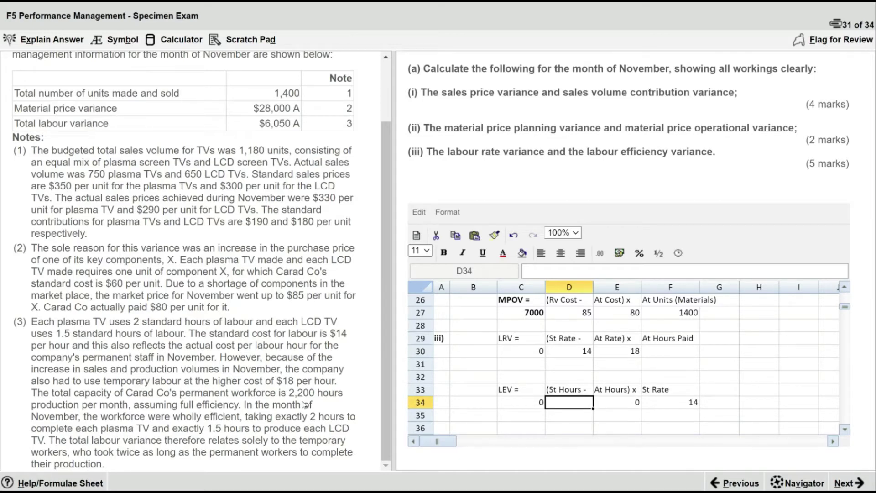
{"action": "key", "text": "Left"}
{"action": "key", "text": "Up"}
{"action": "key", "text": "Up"}
{"action": "key", "text": "Up"}
{"action": "key", "text": "Up"}
{"action": "key", "text": "Down"}
{"action": "key", "text": "Down"}
{"action": "key", "text": "Down"}
{"action": "key", "text": "Down"}
{"action": "key", "text": "Down"}
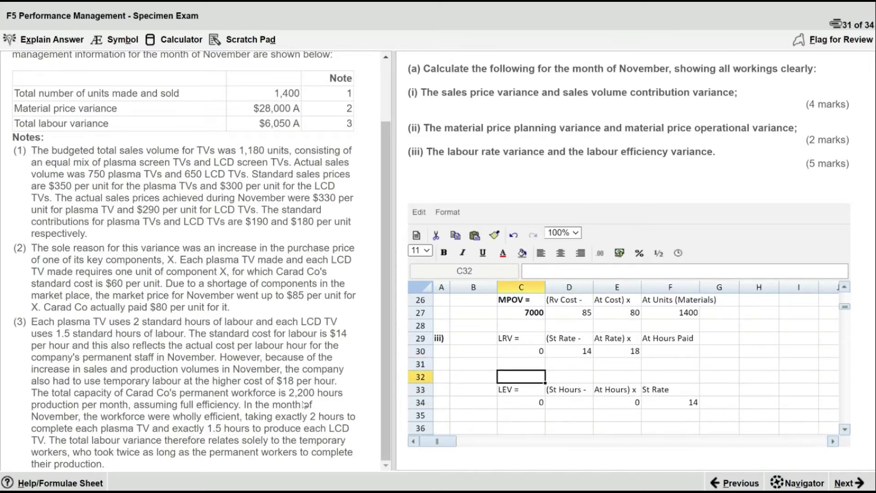
{"action": "key", "text": "Down"}
{"action": "key", "text": "Down"}
{"action": "key", "text": "Down"}
{"action": "key", "text": "Up"}
{"action": "key", "text": "Up"}
{"action": "key", "text": "Up"}
{"action": "key", "text": "Up"}
{"action": "key", "text": "Up"}
{"action": "key", "text": "Up"}
{"action": "key", "text": "Up"}
{"action": "key", "text": "Up"}
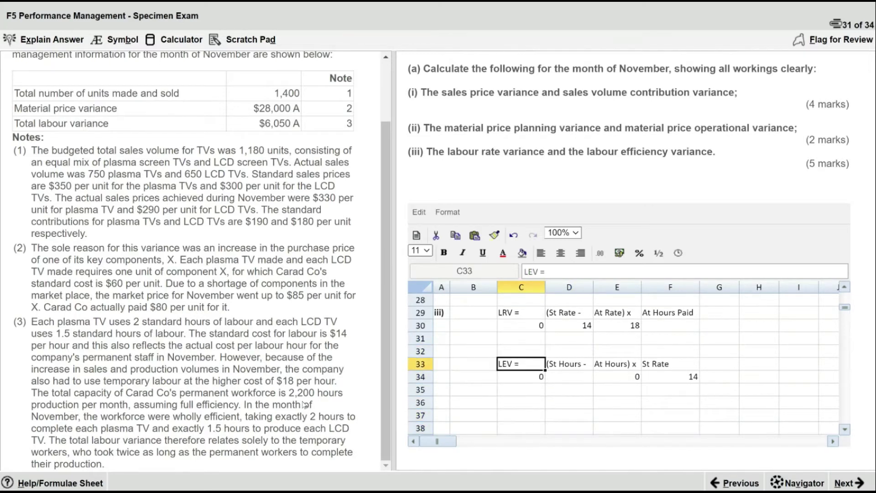
Step: Move the LRV and LEV workings block from C29:F34 down five rows so that it starts at C34
{"action": "key", "text": "Up"}
{"action": "key", "text": "shift+Right"}
{"action": "key", "text": "shift+Right"}
{"action": "key", "text": "shift+Right"}
{"action": "key", "text": "shift+Down"}
{"action": "key", "text": "shift+Down"}
{"action": "key", "text": "shift+Down"}
{"action": "key", "text": "shift+Down"}
{"action": "key", "text": "shift+Down"}
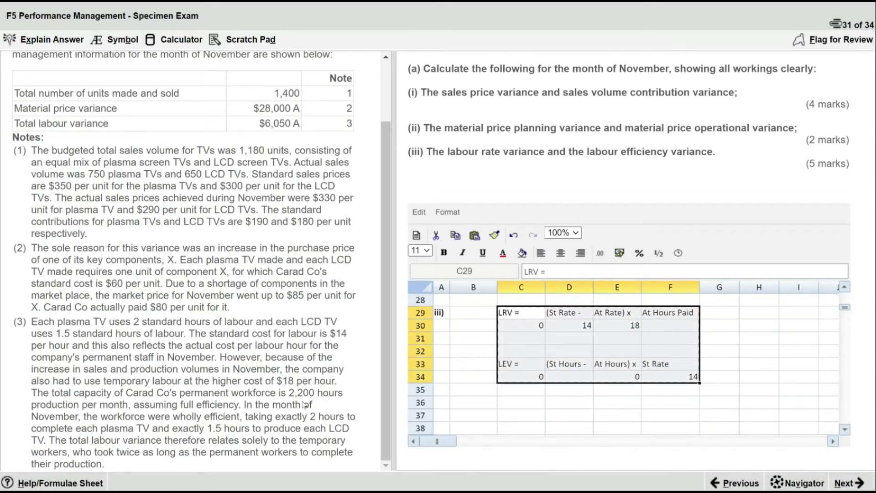
{"action": "key", "text": "ctrl+c"}
{"action": "key", "text": "Down"}
{"action": "key", "text": "Down"}
{"action": "key", "text": "Down"}
{"action": "key", "text": "Down"}
{"action": "key", "text": "Down"}
{"action": "key", "text": "ctrl+v"}
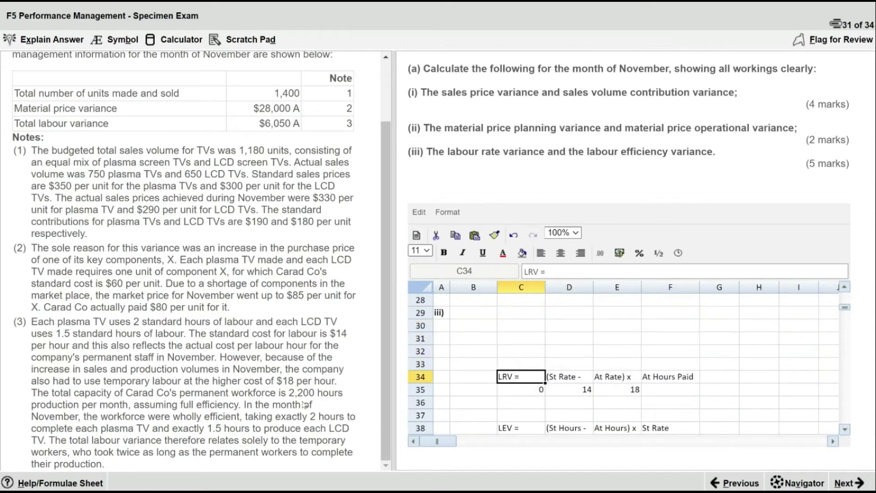
Step: Enter the label "Total capacity of permanent workforce =" in C29 beside the iii) heading
{"action": "key", "text": "Up"}
{"action": "key", "text": "Up"}
{"action": "key", "text": "Up"}
{"action": "key", "text": "Up"}
{"action": "key", "text": "Up"}
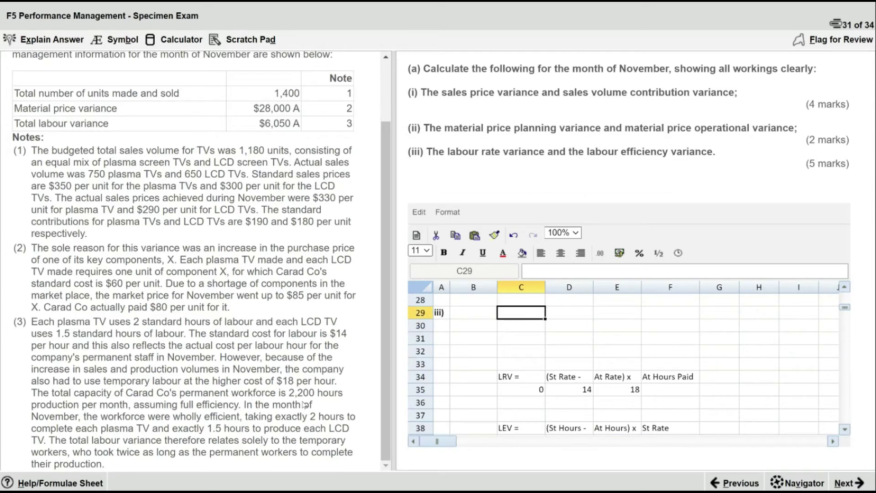
{"action": "type", "text": "T"}
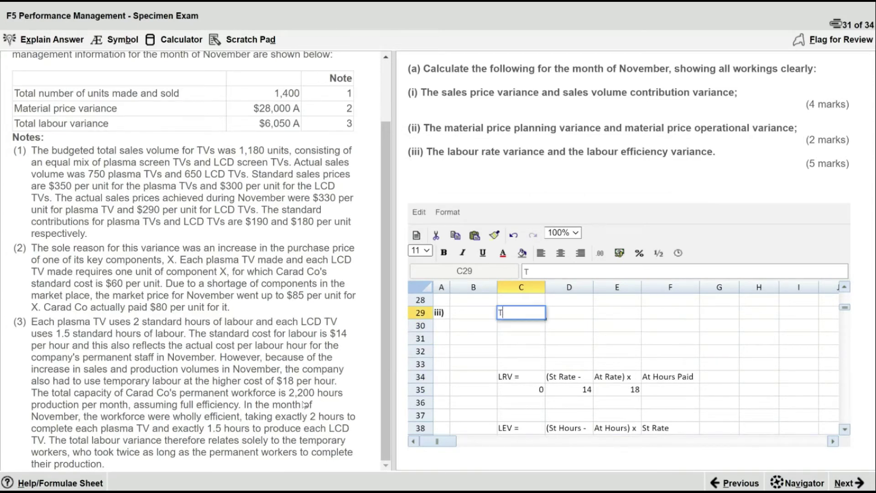
{"action": "type", "text": "otal capacit"}
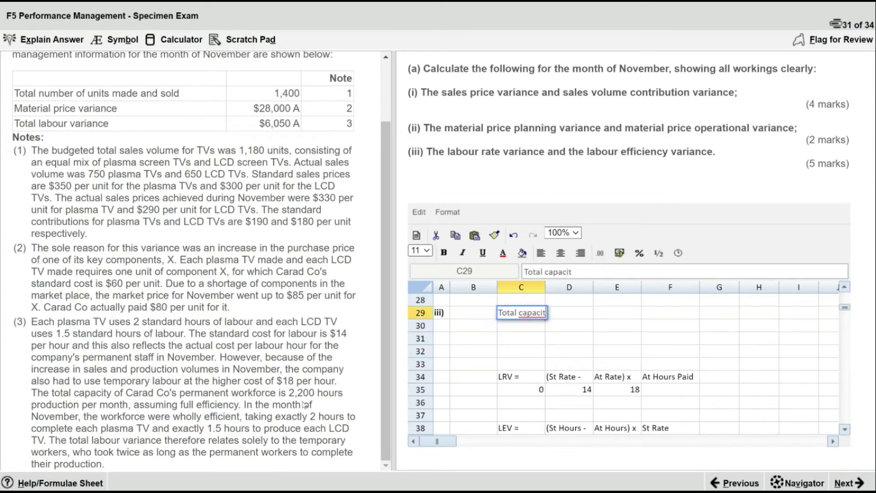
{"action": "type", "text": "y of perman"}
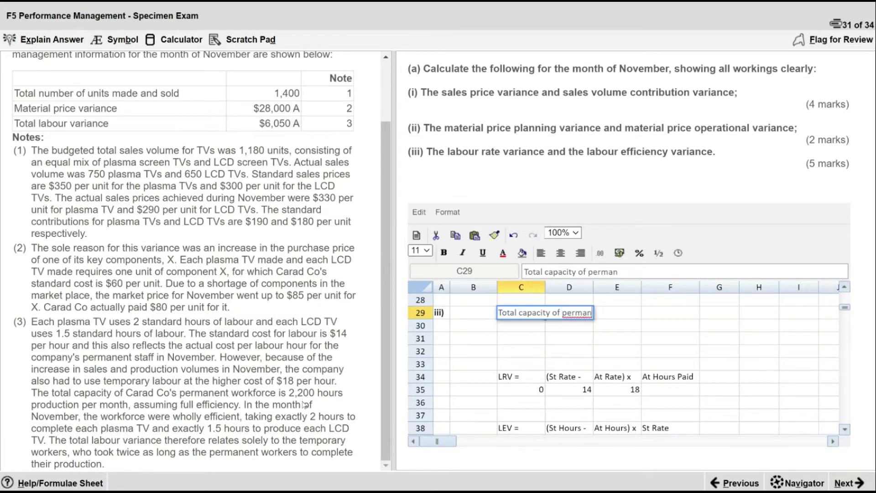
{"action": "type", "text": "ent worforce"}
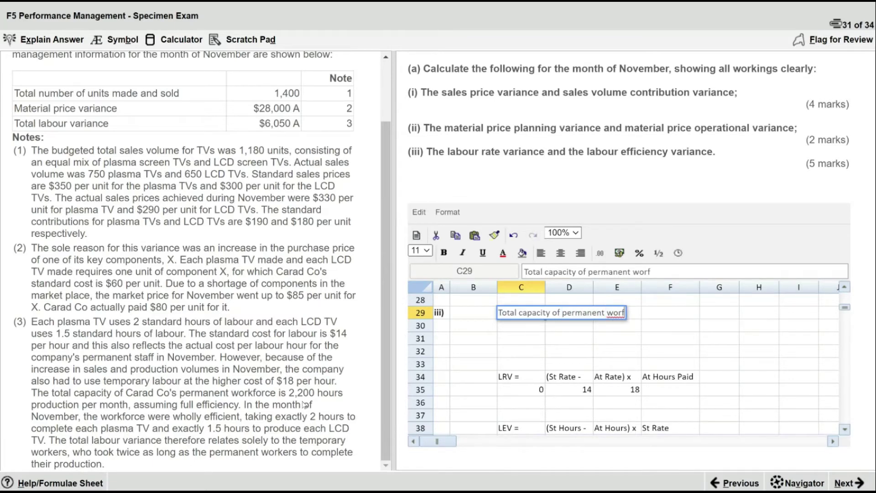
{"action": "key", "text": "BackSpace"}
{"action": "key", "text": "BackSpace"}
{"action": "type", "text": "c"}
{"action": "key", "text": "BackSpace"}
{"action": "key", "text": "BackSpace"}
{"action": "key", "text": "BackSpace"}
{"action": "key", "text": "BackSpace"}
{"action": "type", "text": "kforce"}
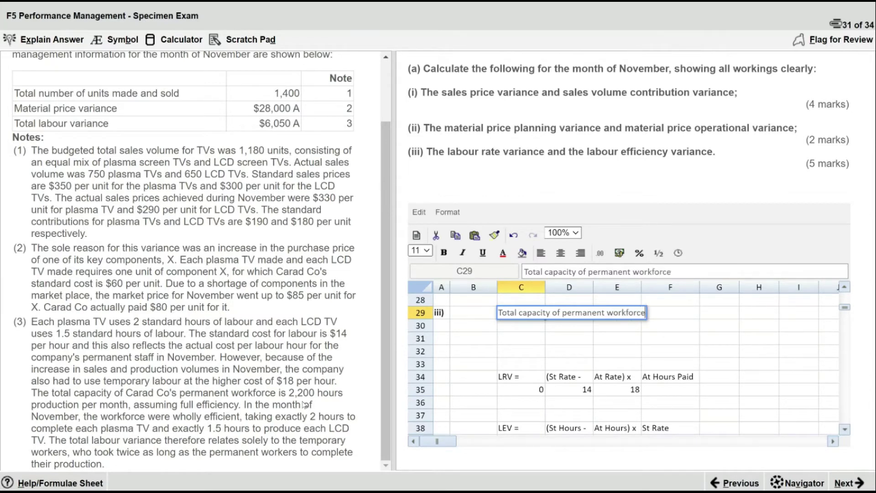
{"action": "type", "text": " ="}
Step: Move the permanent workforce capacity label from C29 to B29
{"action": "key", "text": "Tab"}
{"action": "key", "text": "Tab"}
{"action": "key", "text": "Tab"}
{"action": "key", "text": "Tab"}
{"action": "key", "text": "Left"}
{"action": "key", "text": "Left"}
{"action": "key", "text": "Left"}
{"action": "key", "text": "Left"}
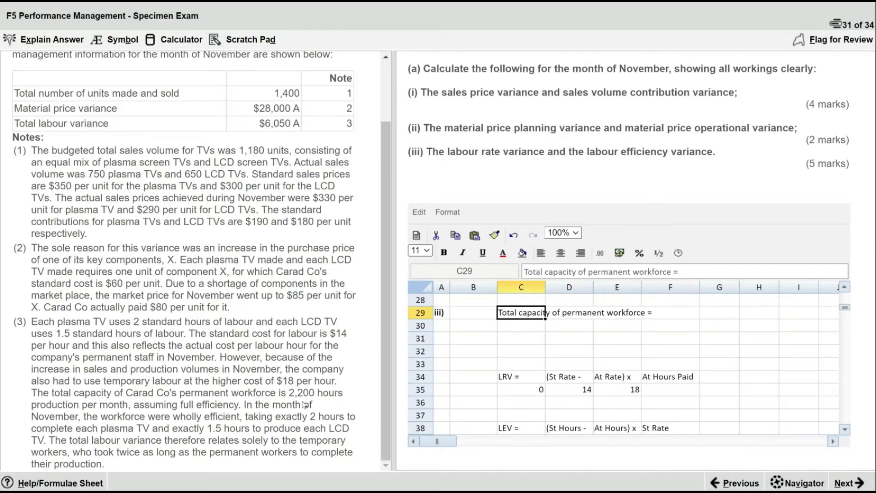
{"action": "key", "text": "ctrl+x"}
{"action": "key", "text": "Left"}
{"action": "key", "text": "ctrl+v"}
Step: Enter 2200 in F29 as the permanent workforce capacity, with the unit "hours" in G29
{"action": "key", "text": "Right"}
{"action": "key", "text": "Right"}
{"action": "key", "text": "Right"}
{"action": "key", "text": "Right"}
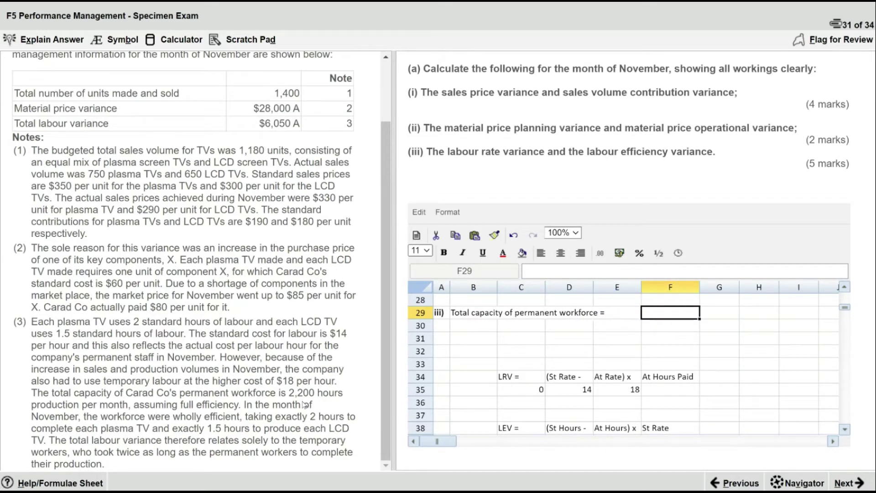
{"action": "type", "text": "2200"}
{"action": "key", "text": "Right"}
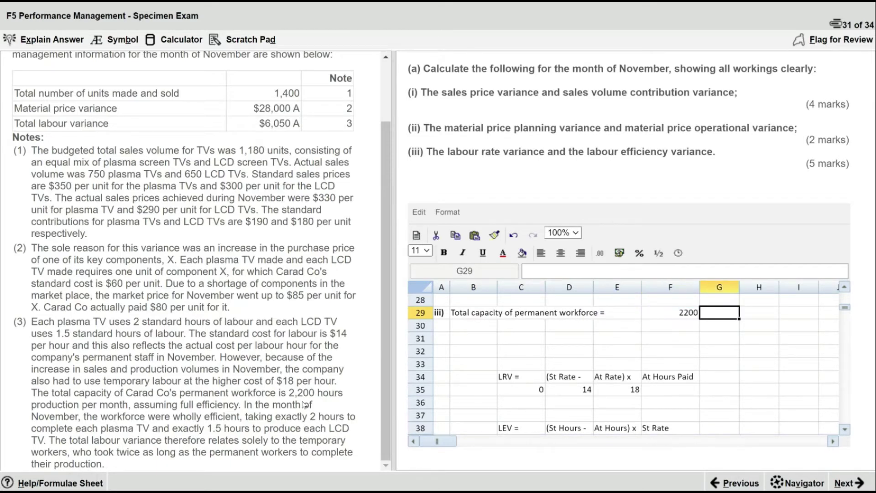
{"action": "type", "text": "hours"}
{"action": "key", "text": "Return"}
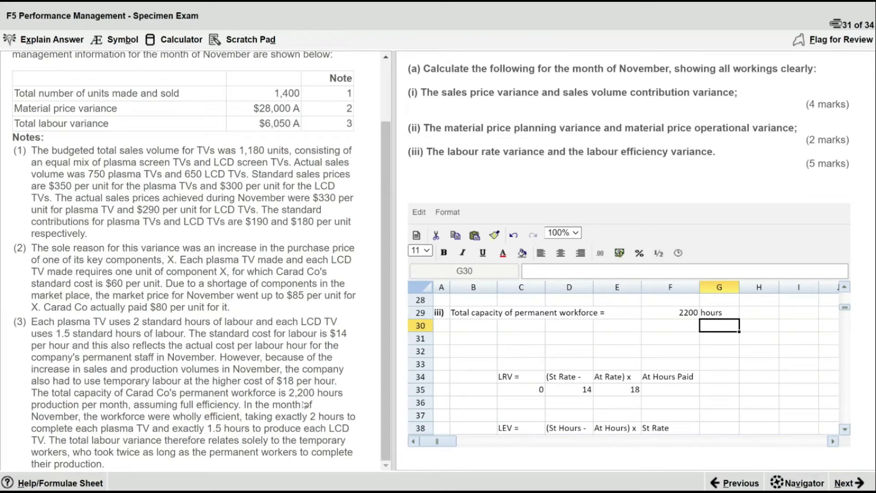
Step: Move the permanent workforce capacity line from B29:G29 down one row to row 30
{"action": "key", "text": "Left"}
{"action": "key", "text": "Left"}
{"action": "key", "text": "Left"}
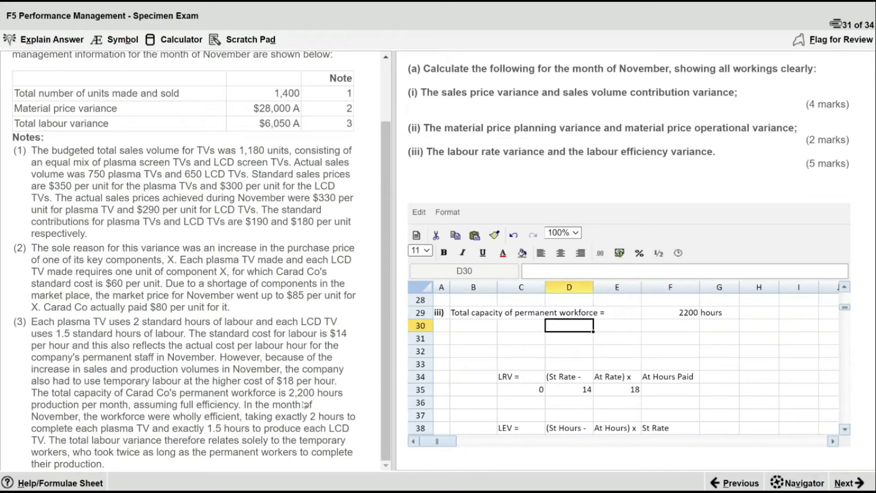
{"action": "key", "text": "Left"}
{"action": "key", "text": "Up"}
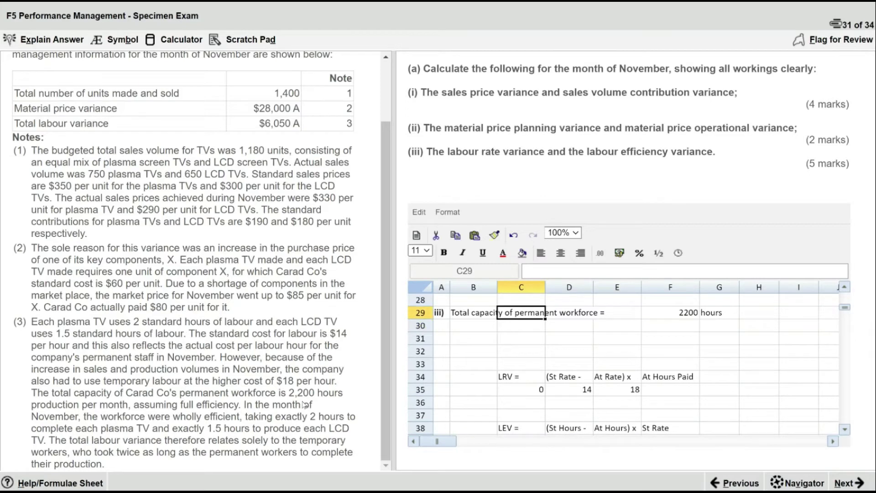
{"action": "key", "text": "Left"}
{"action": "key", "text": "Down"}
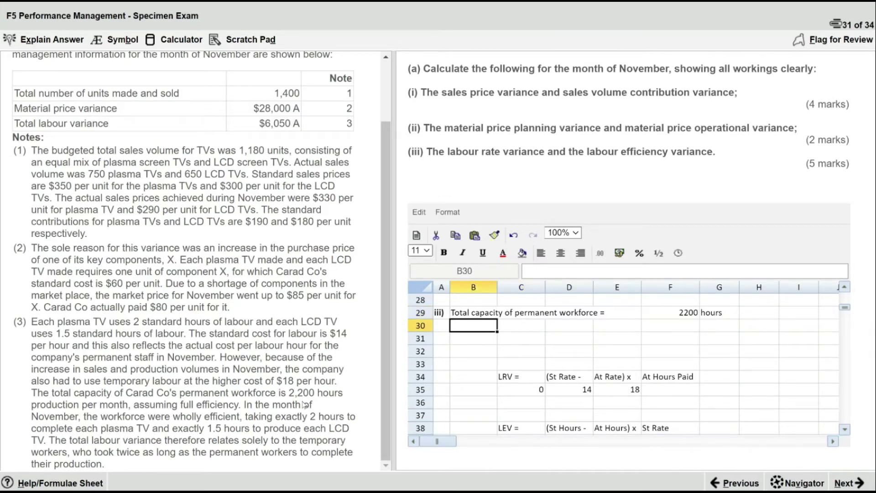
{"action": "key", "text": "Up"}
{"action": "key", "text": "shift+Right"}
{"action": "key", "text": "shift+Right"}
{"action": "key", "text": "shift+Right"}
{"action": "key", "text": "shift+Right"}
{"action": "key", "text": "shift+Right"}
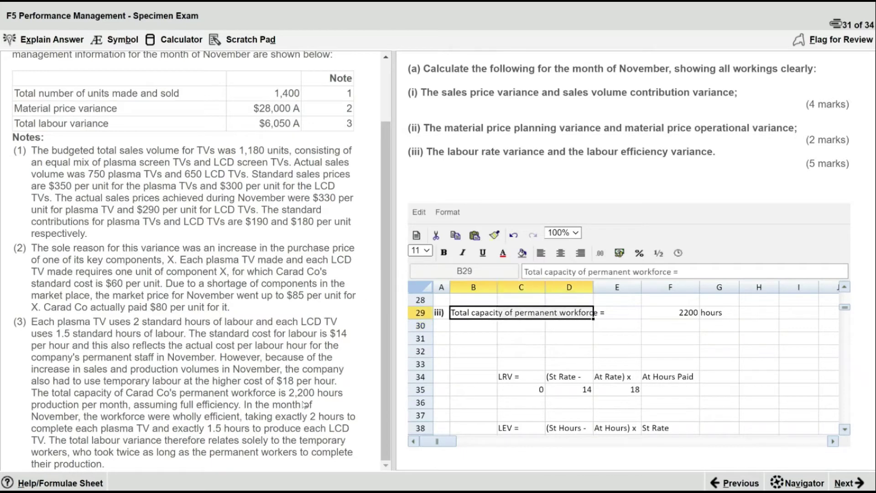
{"action": "key", "text": "ctrl+x"}
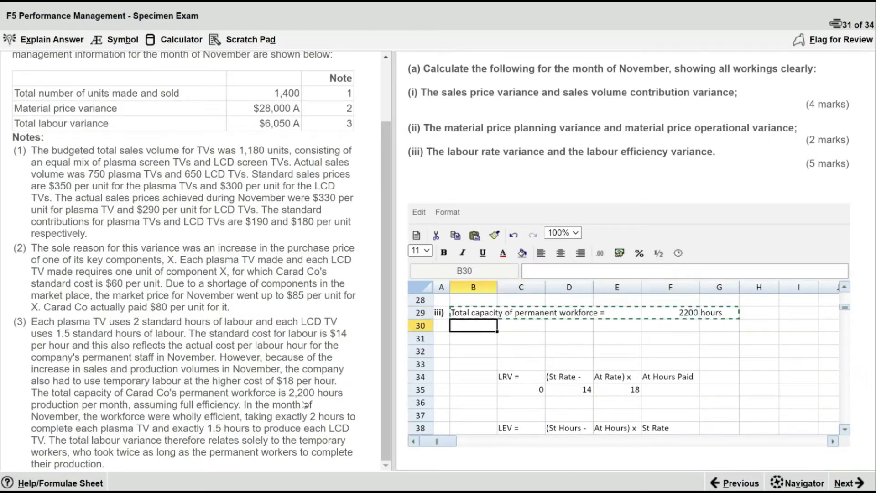
{"action": "key", "text": "Down"}
{"action": "key", "text": "ctrl+v"}
Step: Enter the label "Total hours needed to produce actual no. of TVs =" in B29
{"action": "key", "text": "Up"}
{"action": "type", "text": "Total "}
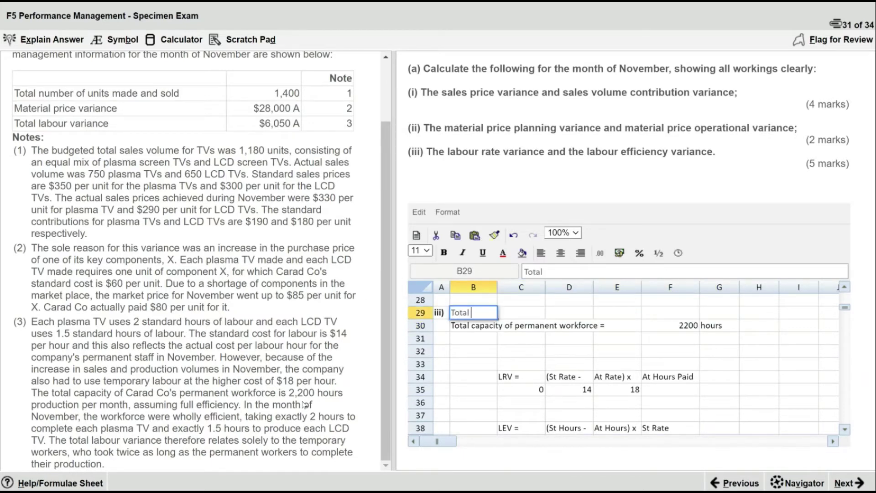
{"action": "type", "text": "hours needed"}
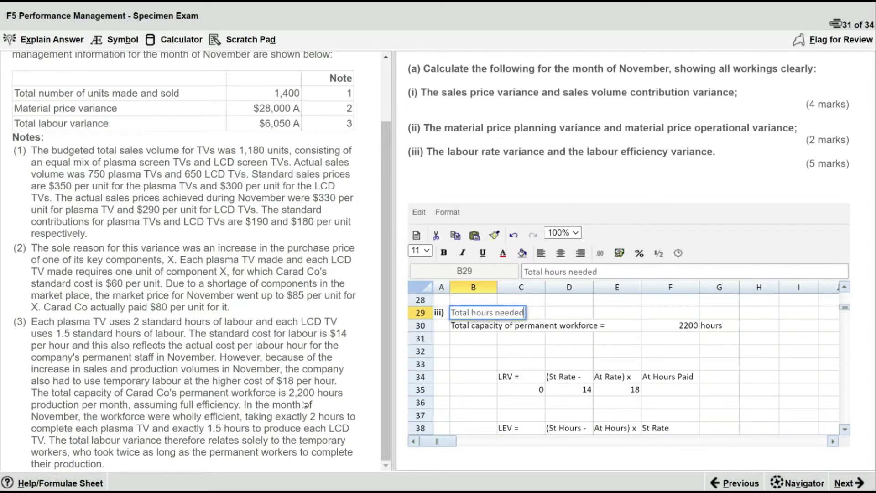
{"action": "type", "text": " to produce"}
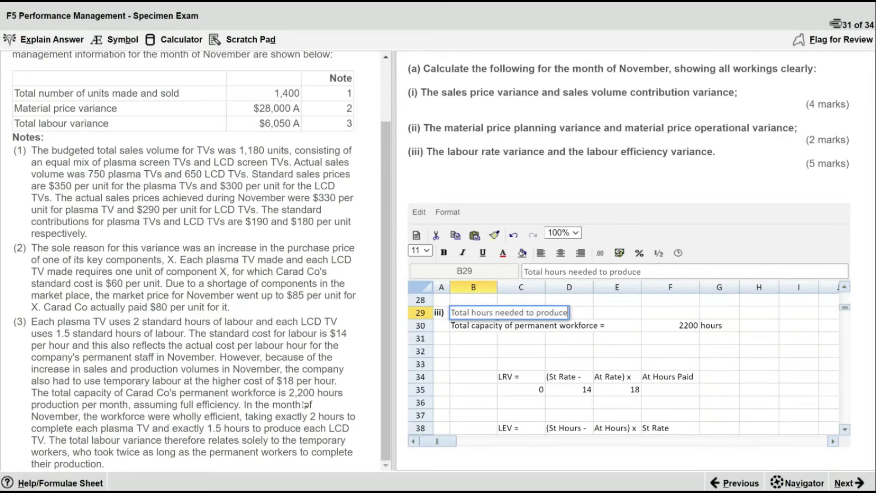
{"action": "type", "text": " actual n"}
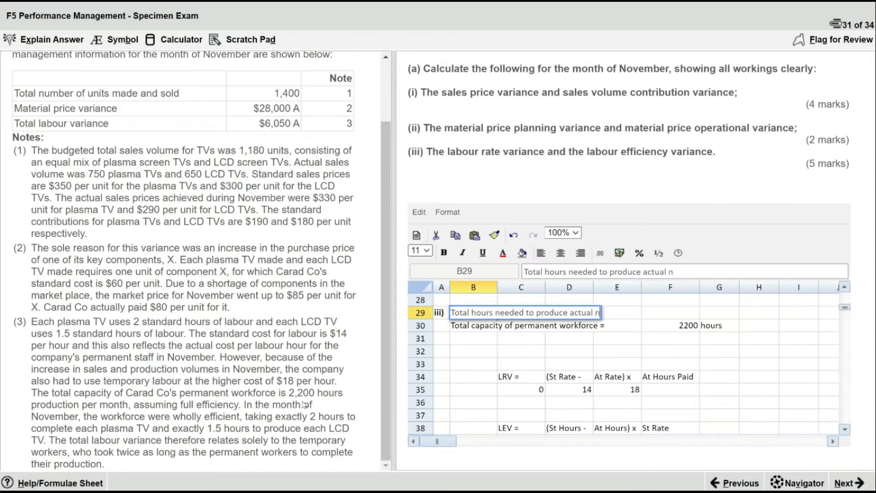
{"action": "type", "text": "o. of TVs ="}
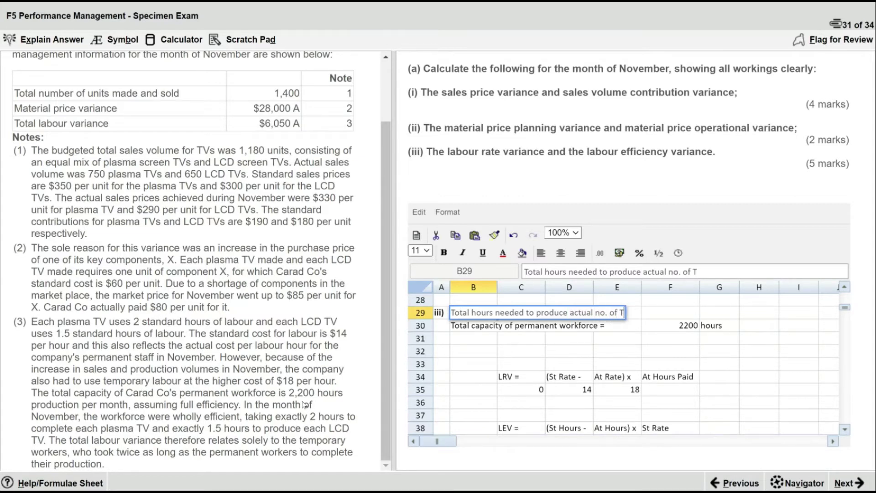
{"action": "key", "text": "Return"}
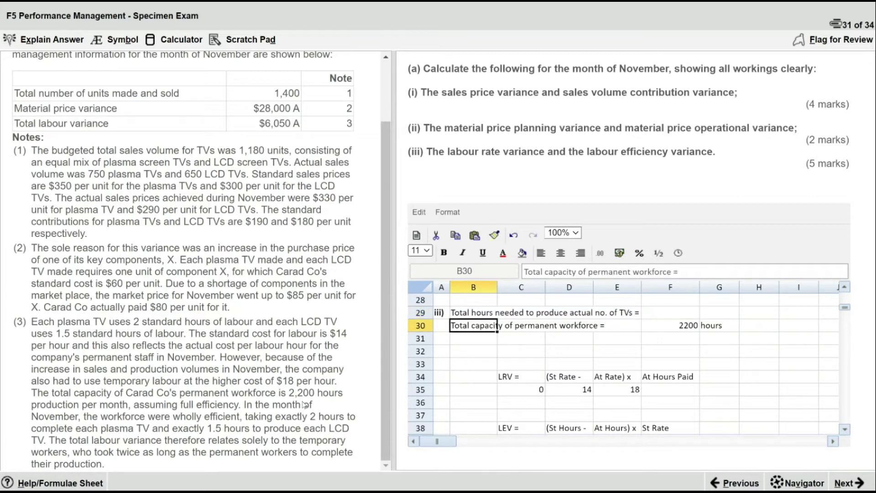
Step: Calculate the total hours needed in F29 with the formula =(750*2)+(650*1.5), using the actual sales volumes from note 1
{"action": "key", "text": "Right"}
{"action": "key", "text": "Right"}
{"action": "key", "text": "Right"}
{"action": "key", "text": "Right"}
{"action": "key", "text": "Up"}
{"action": "type", "text": "="}
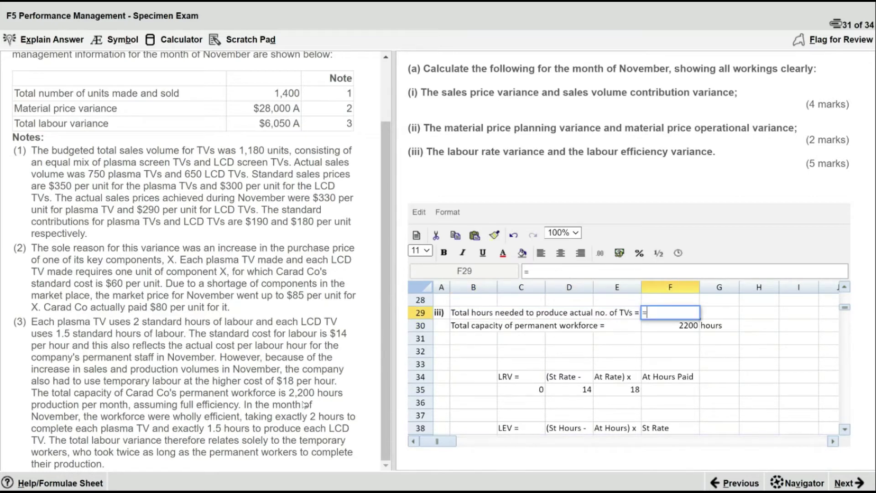
{"action": "type", "text": "(750"}
{"action": "left_click_drag", "start_coordinate": [88, 175], "coordinate": [244, 179]}
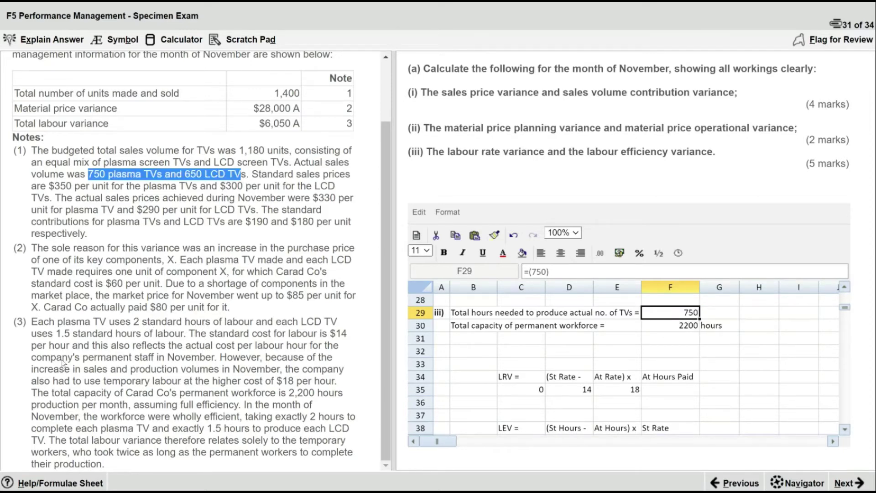
{"action": "left_click", "coordinate": [693, 318]}
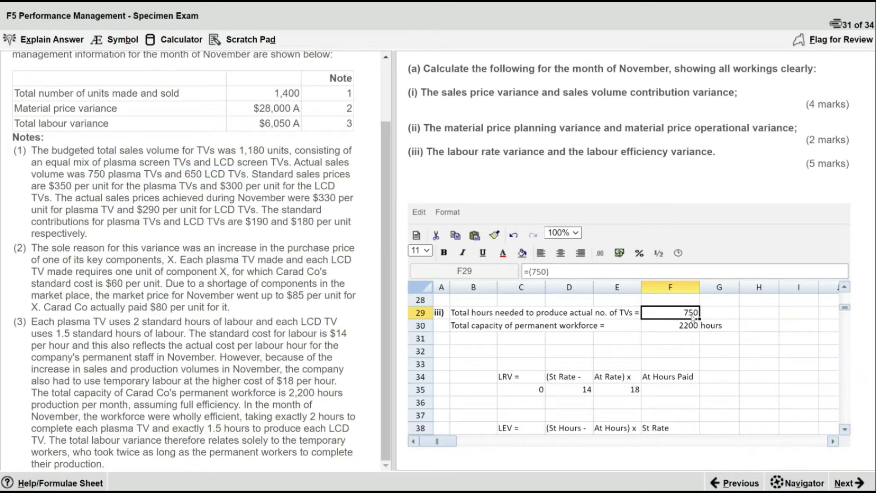
{"action": "left_click", "coordinate": [568, 270]}
{"action": "key", "text": "Left"}
{"action": "type", "text": "*2"}
{"action": "key", "text": "Right"}
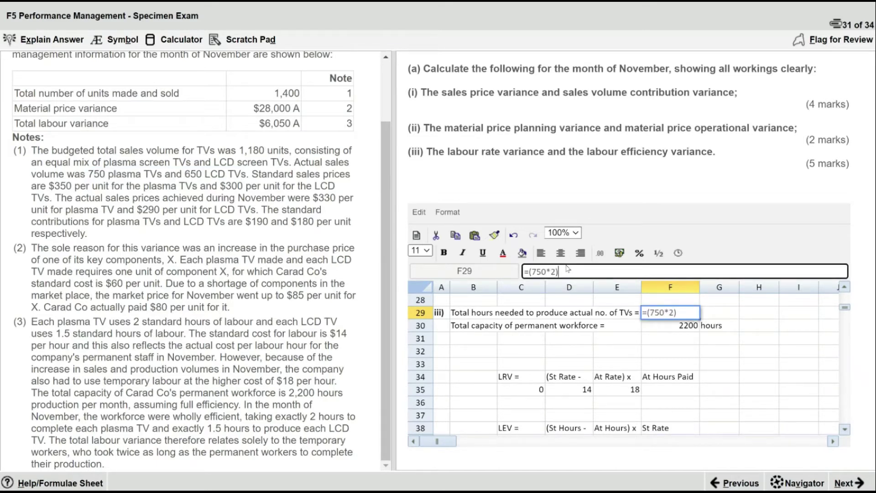
{"action": "type", "text": "+(650*1.5)"}
{"action": "key", "text": "Return"}
Step: Add the unit "hours" in G29 beside the total hours needed
{"action": "key", "text": "Up"}
{"action": "key", "text": "Right"}
{"action": "type", "text": "hours"}
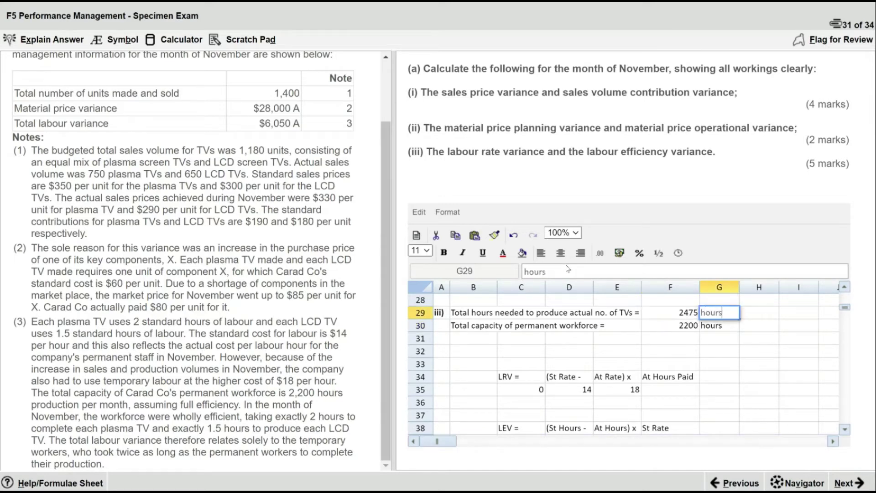
{"action": "key", "text": "Return"}
Step: Enter the label "Time needed from temporary workers =" in B31
{"action": "key", "text": "Left"}
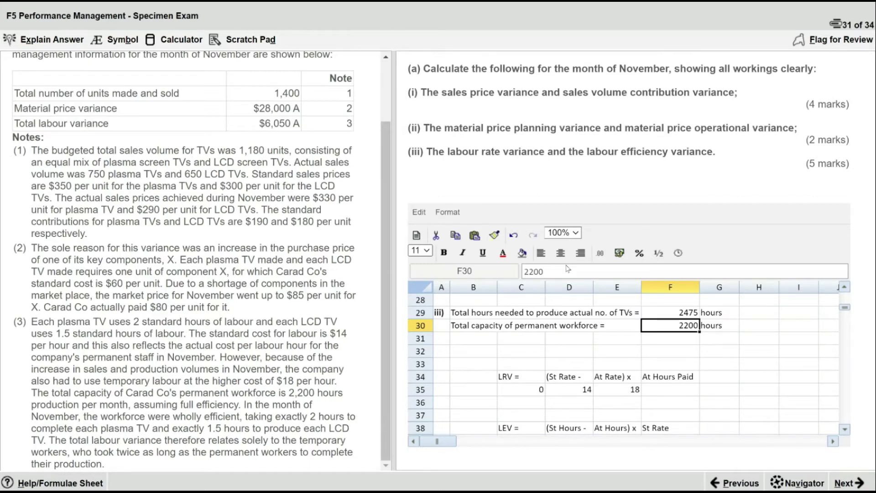
{"action": "key", "text": "Up"}
{"action": "key", "text": "Down"}
{"action": "key", "text": "Down"}
{"action": "key", "text": "Left"}
{"action": "key", "text": "Left"}
{"action": "key", "text": "Left"}
{"action": "key", "text": "Left"}
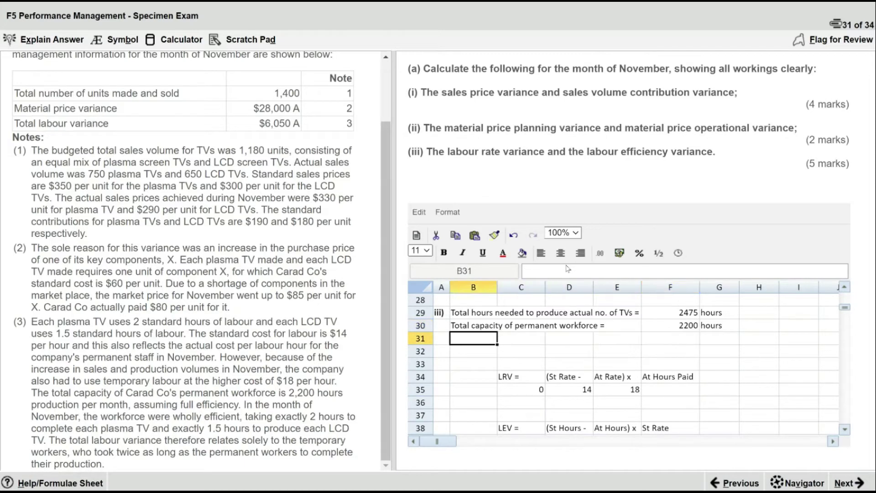
{"action": "type", "text": "Time need "}
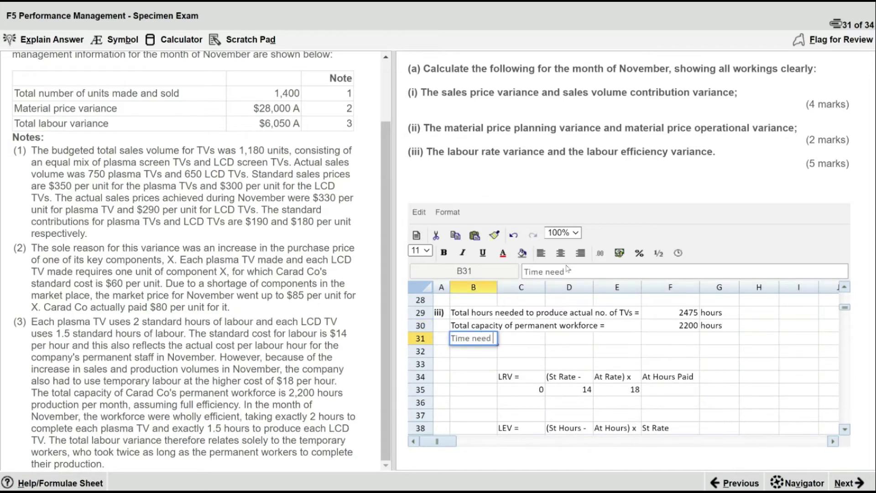
{"action": "type", "text": "ed from"}
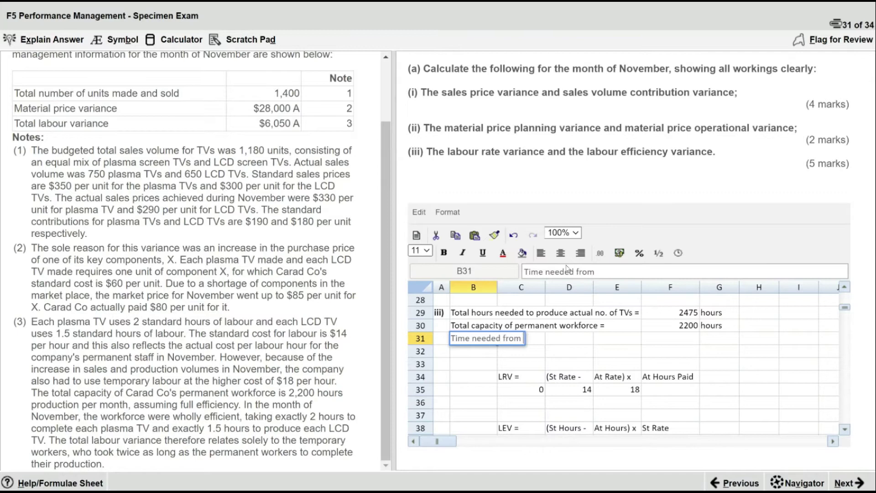
{"action": "type", "text": " tempora"}
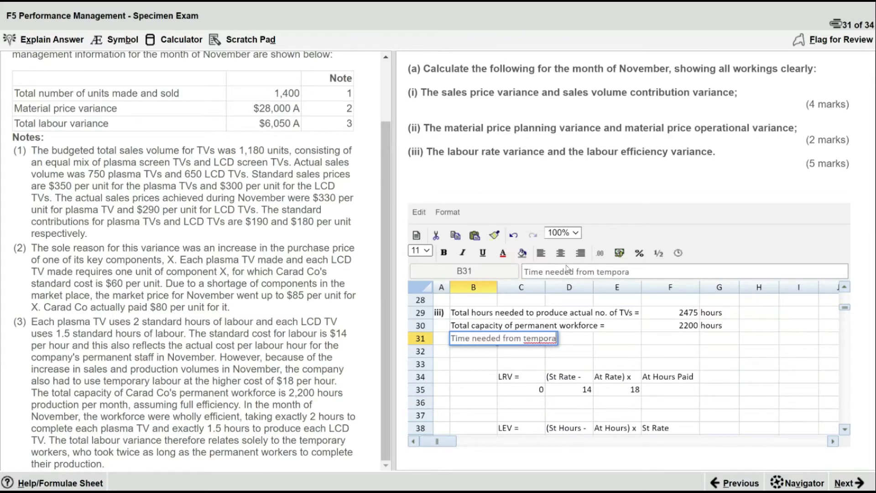
{"action": "type", "text": "ry workers ="}
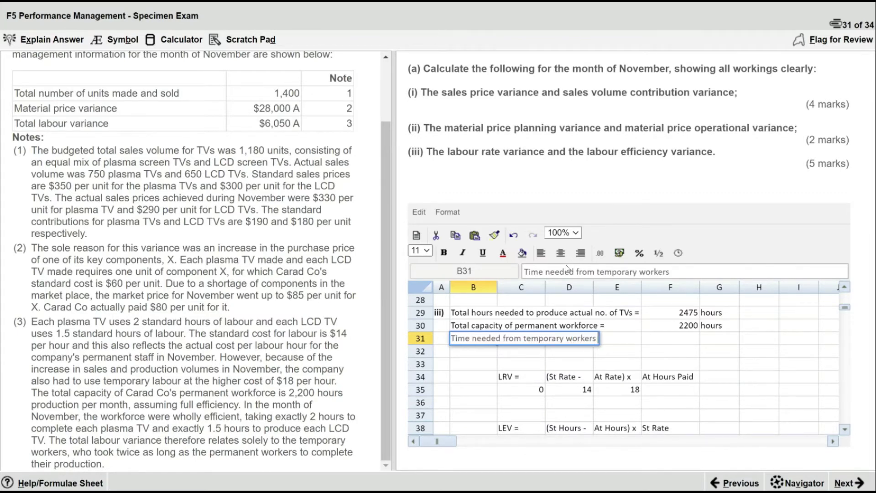
Step: Calculate the time needed from temporary workers in F31 with the formula =F29-F30
{"action": "key", "text": "Tab"}
{"action": "key", "text": "Tab"}
{"action": "key", "text": "Tab"}
{"action": "key", "text": "Tab"}
{"action": "type", "text": "="}
{"action": "key", "text": "Up"}
{"action": "key", "text": "Up"}
{"action": "type", "text": "-"}
{"action": "key", "text": "Down"}
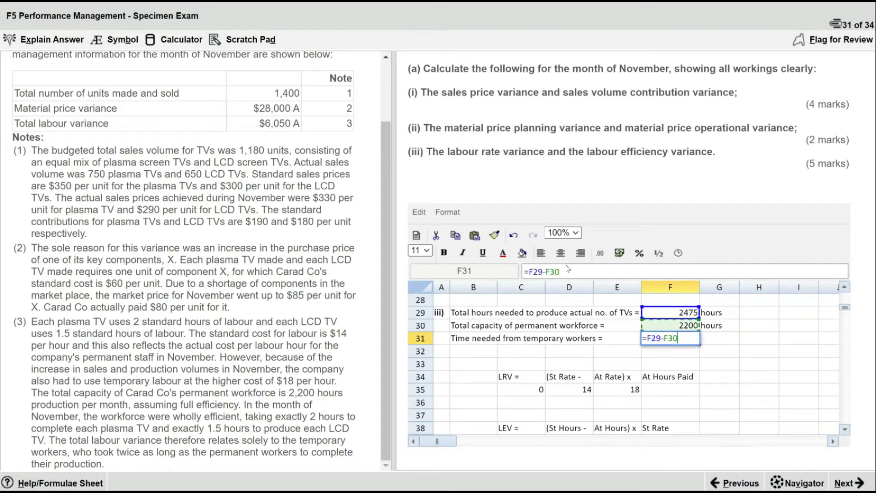
{"action": "key", "text": "Return"}
Step: Add the unit "hours" in G31 beside the time needed from temporary workers
{"action": "key", "text": "Right"}
{"action": "key", "text": "Up"}
{"action": "type", "text": "hours"}
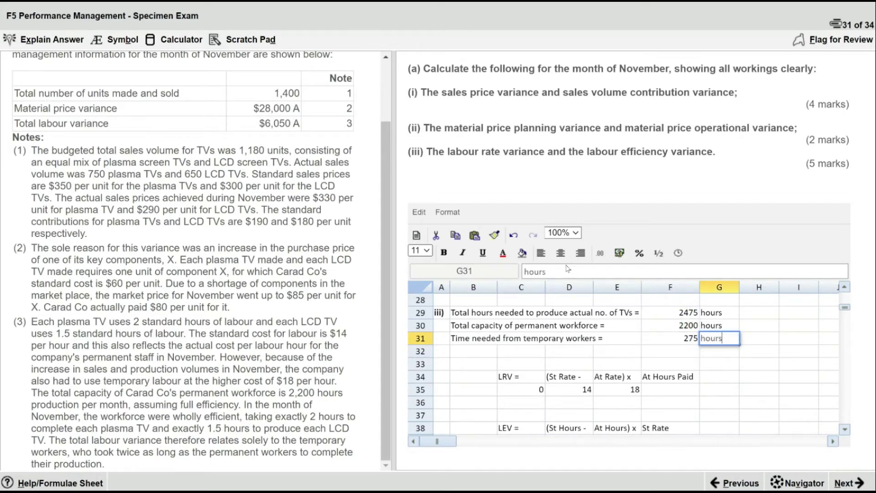
{"action": "key", "text": "Return"}
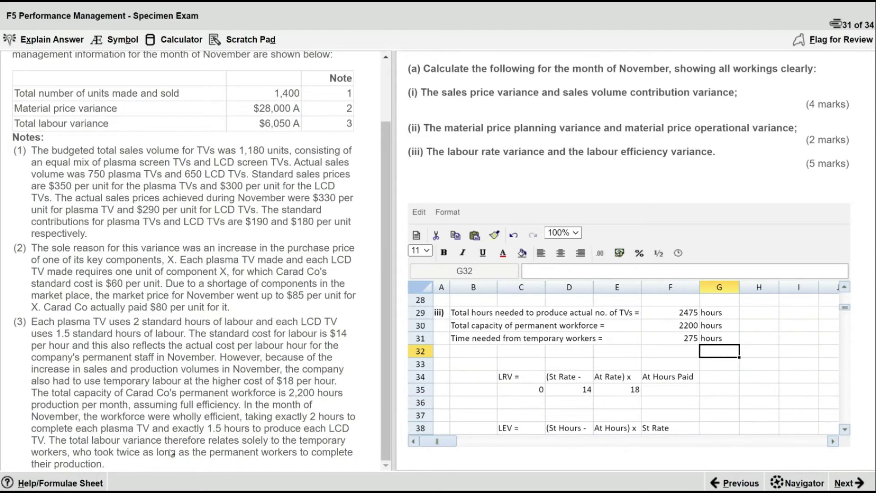
Step: Check the temporary workers' efficiency in note 3 and link the LEV standard hours in D39 to the time needed in F31
{"action": "left_click_drag", "start_coordinate": [119, 451], "coordinate": [111, 464]}
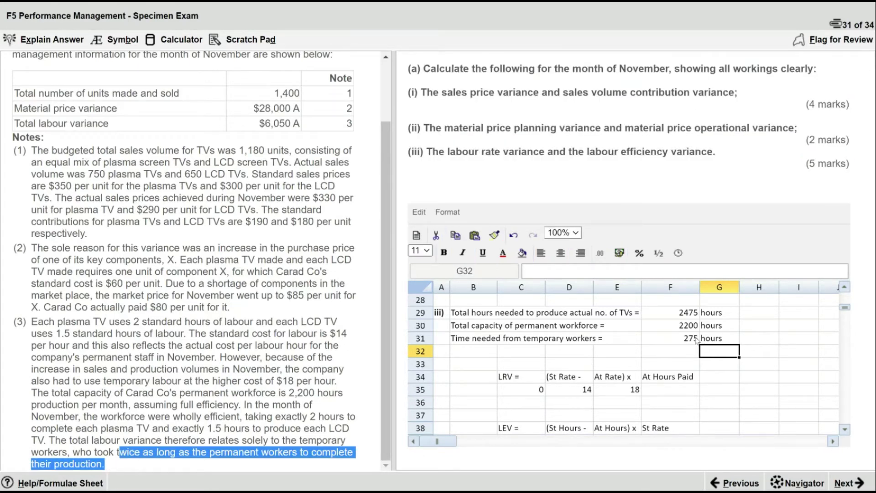
{"action": "left_click", "coordinate": [687, 314]}
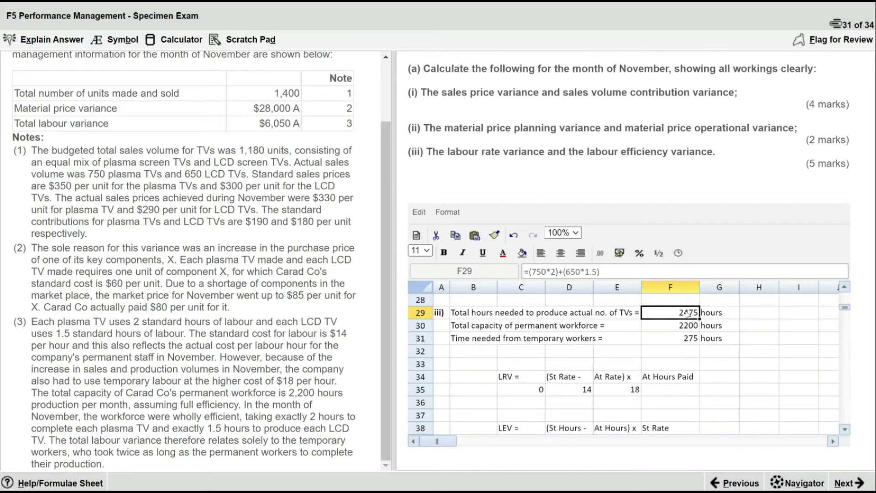
{"action": "key", "text": "Down"}
{"action": "key", "text": "Down"}
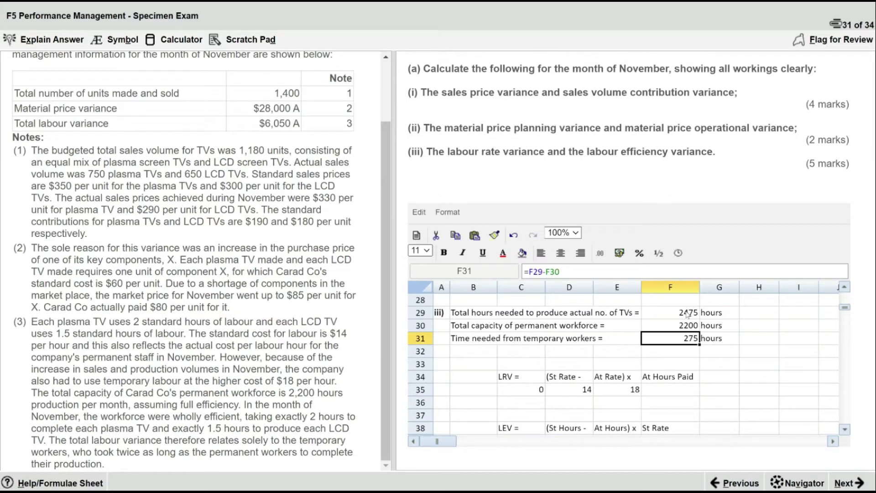
{"action": "key", "text": "Down"}
{"action": "key", "text": "Down"}
{"action": "key", "text": "Down"}
{"action": "key", "text": "Down"}
{"action": "key", "text": "Down"}
{"action": "key", "text": "Down"}
{"action": "key", "text": "Down"}
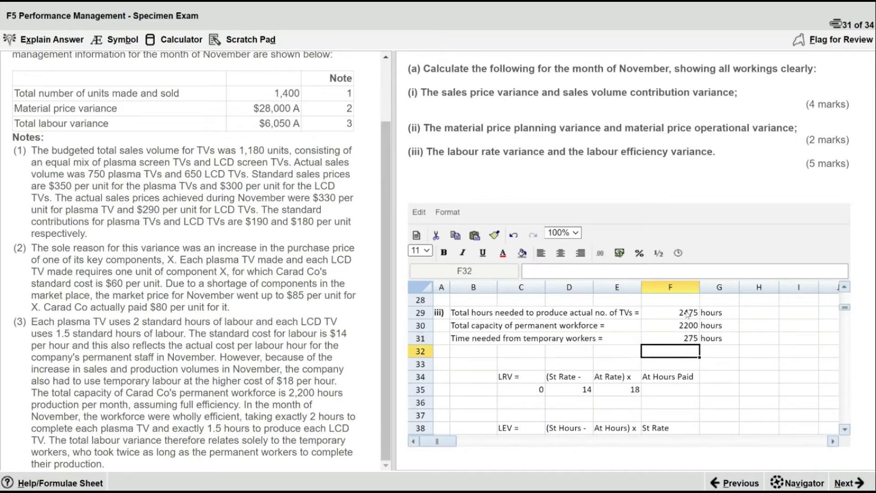
{"action": "key", "text": "Left"}
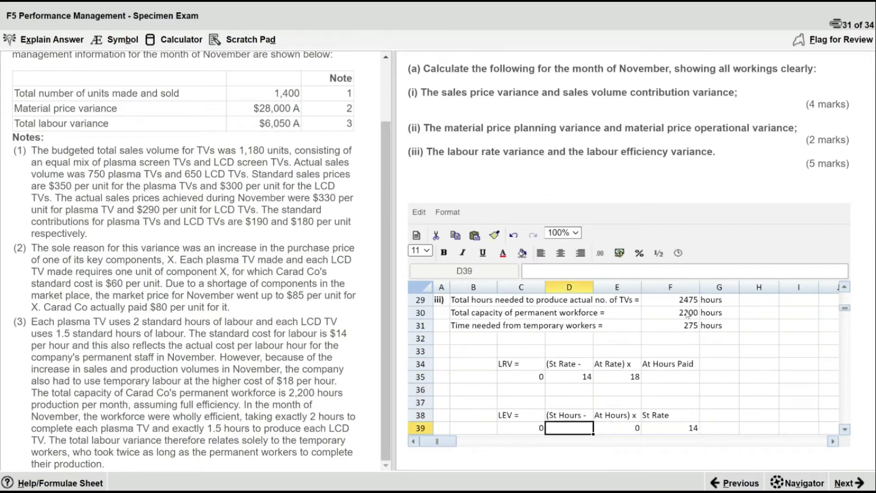
{"action": "type", "text": "="}
{"action": "key", "text": "Right"}
{"action": "key", "text": "Right"}
{"action": "key", "text": "Up"}
{"action": "key", "text": "Up"}
{"action": "key", "text": "Up"}
{"action": "key", "text": "Up"}
{"action": "key", "text": "Up"}
{"action": "key", "text": "Up"}
{"action": "key", "text": "Up"}
{"action": "key", "text": "Up"}
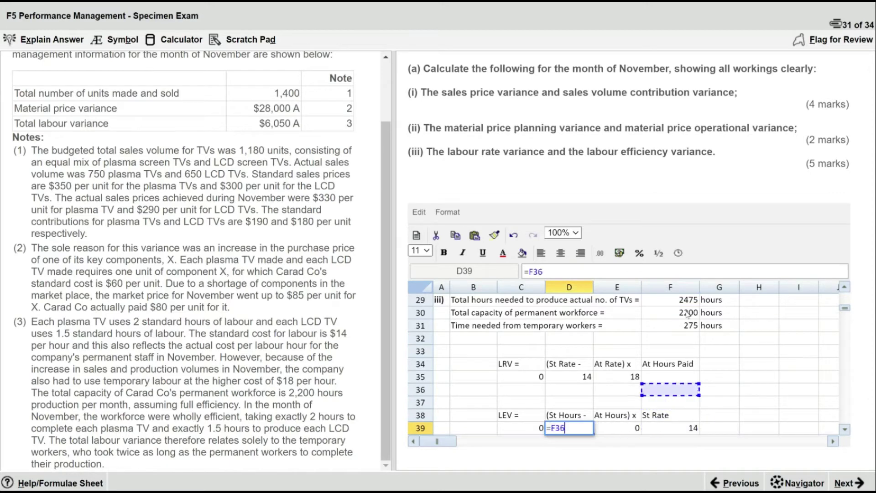
{"action": "key", "text": "Return"}
Step: Enter the label "Actual time taken by the temporary workers =" in B32
{"action": "key", "text": "Up"}
{"action": "key", "text": "Up"}
{"action": "key", "text": "Up"}
{"action": "key", "text": "Up"}
{"action": "key", "text": "Up"}
{"action": "key", "text": "Up"}
{"action": "key", "text": "Up"}
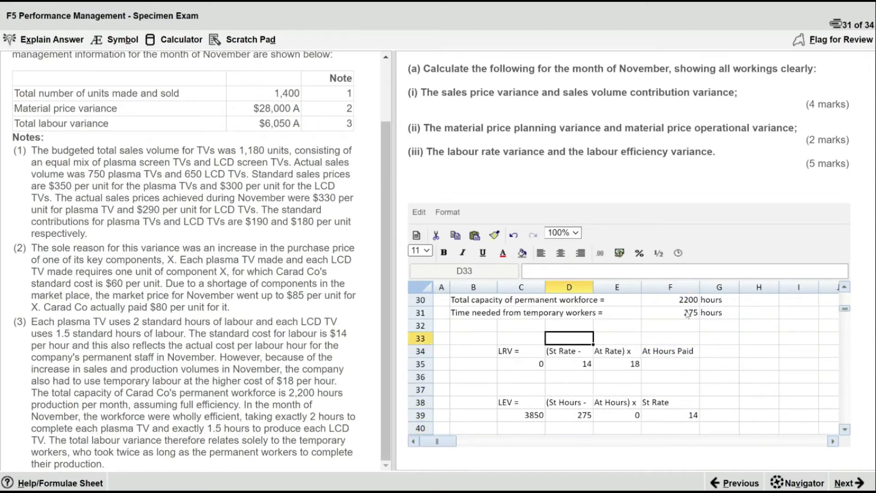
{"action": "key", "text": "Left"}
{"action": "key", "text": "Left"}
{"action": "key", "text": "Up"}
{"action": "type", "text": "Actual time taken by the temporary workers ="}
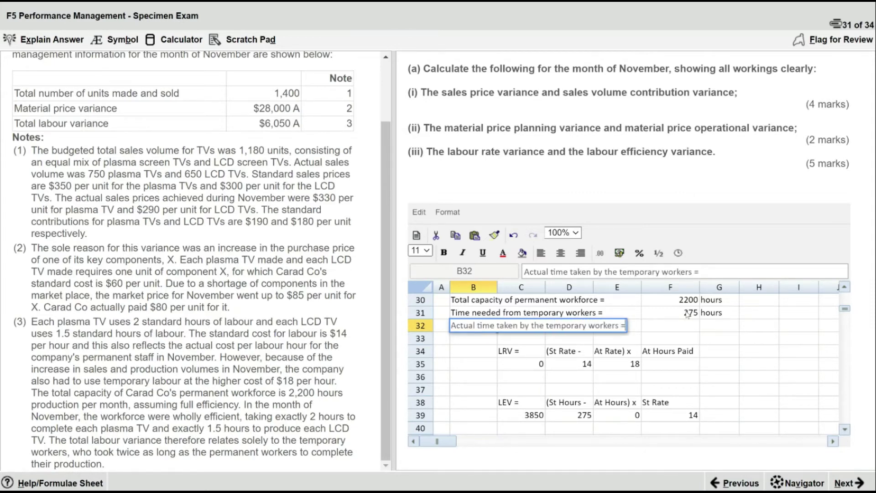
{"action": "key", "text": "Return"}
Step: Calculate the actual time taken by the temporary workers in F32 as twice the time needed, =F31*2
{"action": "key", "text": "Right"}
{"action": "key", "text": "Right"}
{"action": "key", "text": "Right"}
{"action": "key", "text": "Right"}
{"action": "key", "text": "Right"}
{"action": "key", "text": "Left"}
{"action": "key", "text": "Up"}
{"action": "type", "text": "="}
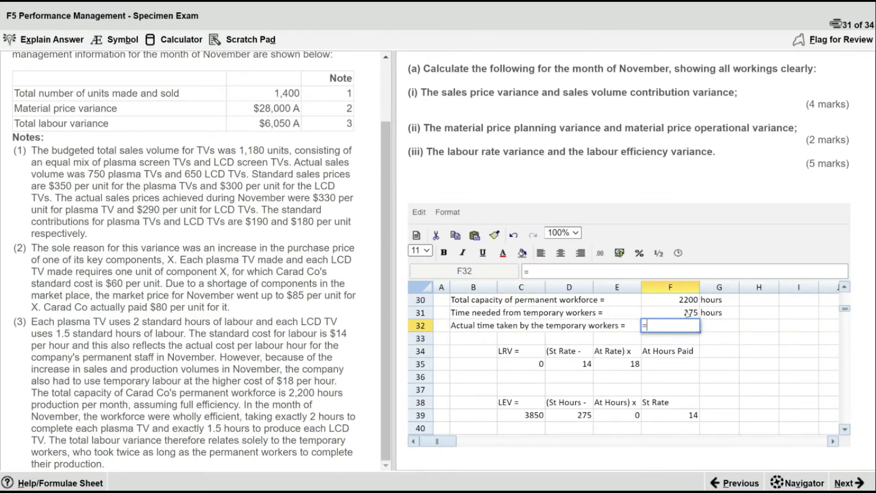
{"action": "left_click", "coordinate": [687, 313]}
{"action": "type", "text": "*2"}
{"action": "key", "text": "Return"}
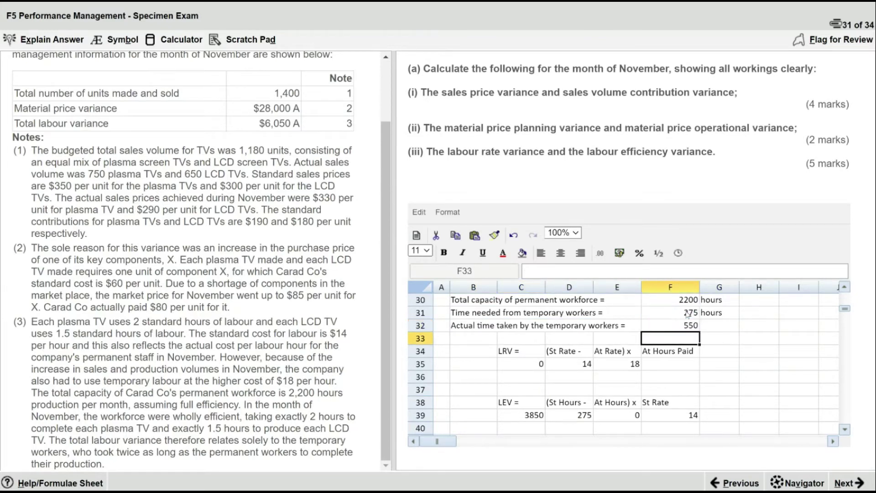
Step: Add the unit "hours" in G32 beside the actual time taken by the temporary workers
{"action": "key", "text": "Right"}
{"action": "key", "text": "Up"}
{"action": "type", "text": "hours"}
{"action": "key", "text": "Return"}
Step: Link the actual hours paid of the labour rate variance in F35 to the temporary workers' actual time with =F32
{"action": "key", "text": "Down"}
{"action": "key", "text": "Down"}
{"action": "key", "text": "Down"}
{"action": "key", "text": "Left"}
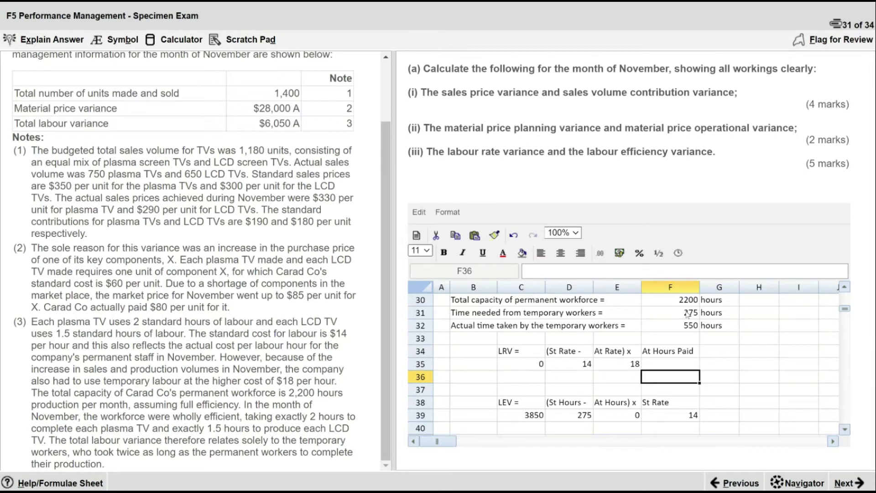
{"action": "key", "text": "Up"}
{"action": "type", "text": "="}
{"action": "key", "text": "Up"}
{"action": "key", "text": "Up"}
{"action": "key", "text": "Up"}
{"action": "key", "text": "Return"}
Step: Enter the label "Total labor variance" in C42 below the labour efficiency variance working
{"action": "key", "text": "Left"}
{"action": "key", "text": "Left"}
{"action": "key", "text": "Left"}
{"action": "key", "text": "Left"}
{"action": "key", "text": "Down"}
{"action": "key", "text": "Down"}
{"action": "key", "text": "Right"}
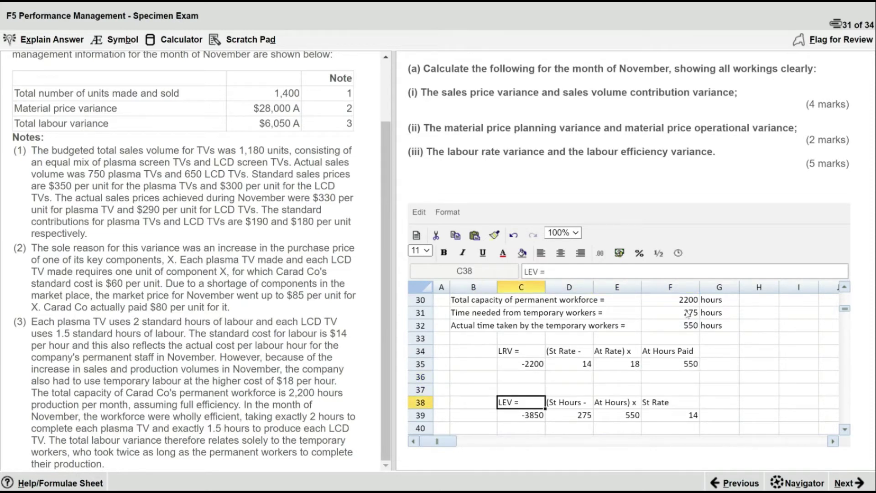
{"action": "key", "text": "Down"}
{"action": "key", "text": "Down"}
{"action": "key", "text": "Down"}
{"action": "key", "text": "Down"}
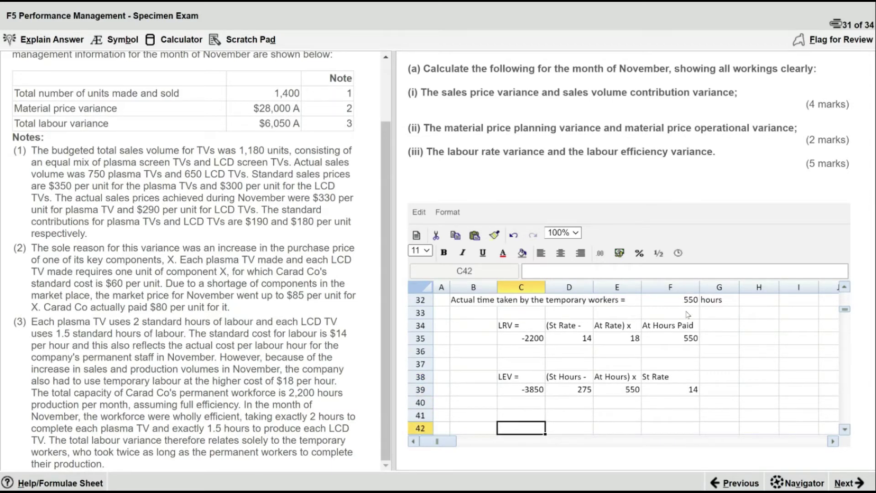
{"action": "type", "text": "Total la"}
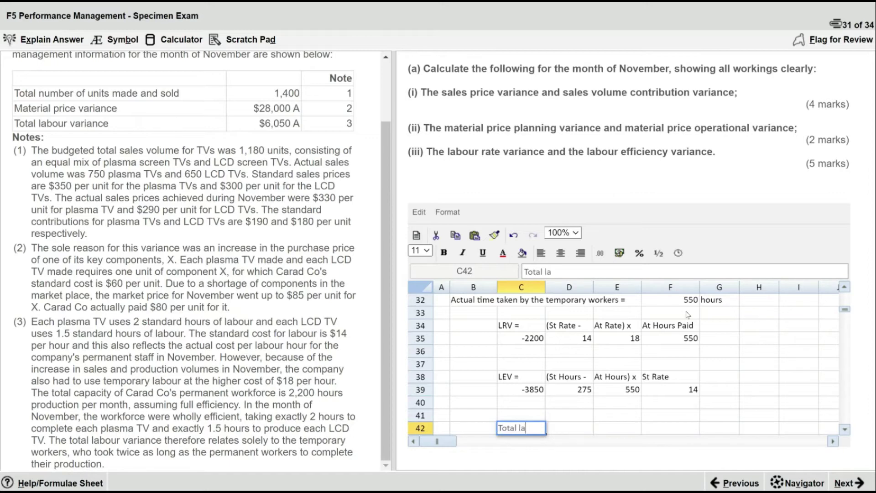
{"action": "type", "text": "bor variance"}
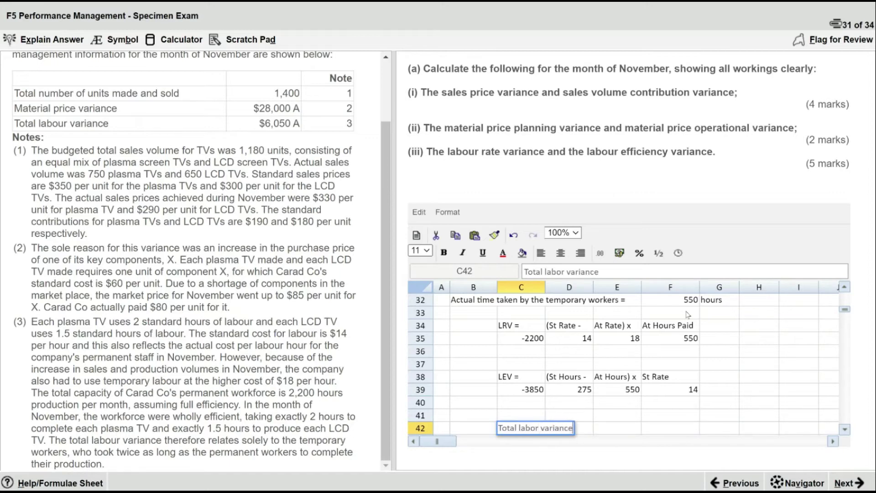
{"action": "key", "text": "Return"}
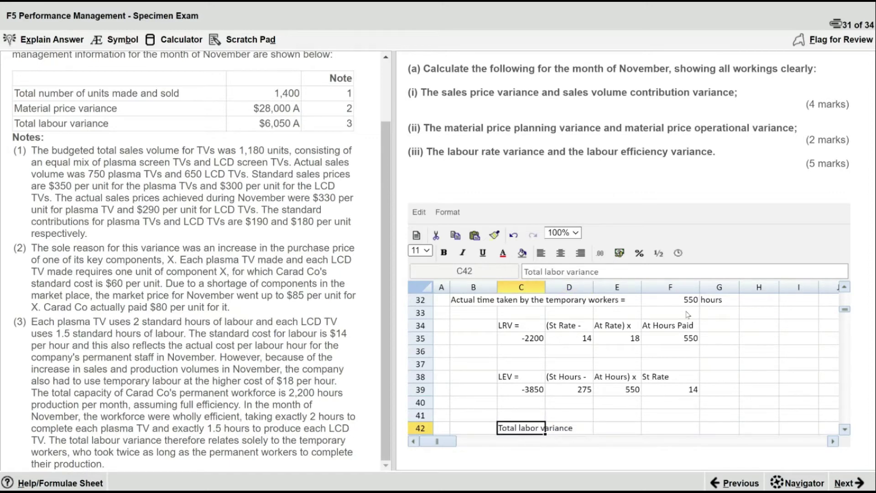
Step: Calculate the total labour variance in E42 by adding the rate and efficiency variances, =C35+C39
{"action": "key", "text": "Right"}
{"action": "key", "text": "Right"}
{"action": "type", "text": "="}
{"action": "key", "text": "Left"}
{"action": "key", "text": "Left"}
{"action": "key", "text": "Up"}
{"action": "key", "text": "Up"}
{"action": "key", "text": "Up"}
{"action": "key", "text": "Up"}
{"action": "key", "text": "Up"}
{"action": "key", "text": "Up"}
{"action": "key", "text": "Up"}
{"action": "type", "text": "+"}
{"action": "key", "text": "Up"}
{"action": "key", "text": "Up"}
{"action": "key", "text": "Up"}
{"action": "key", "text": "Left"}
{"action": "key", "text": "Left"}
{"action": "key", "text": "Return"}
{"action": "key", "text": "Up"}
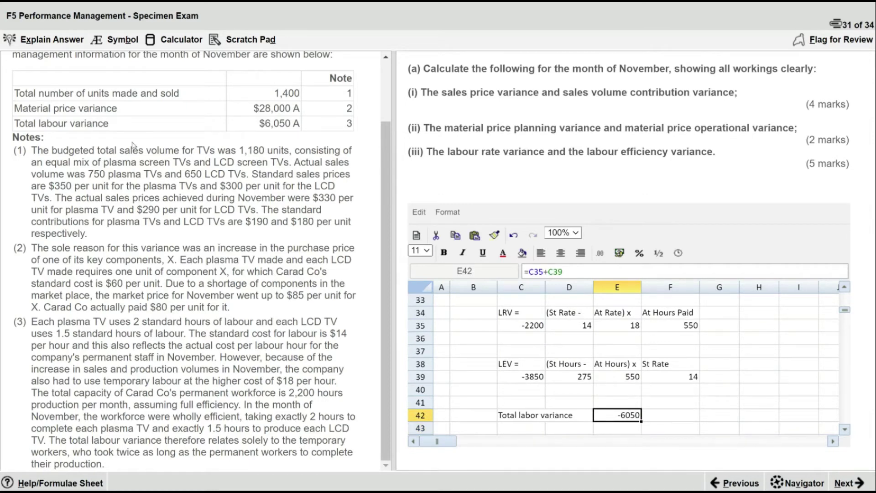
Step: Compare the calculated total labour variance with the figure in the question's table, and look back over the hours workings
{"action": "left_click_drag", "start_coordinate": [14, 124], "coordinate": [301, 125]}
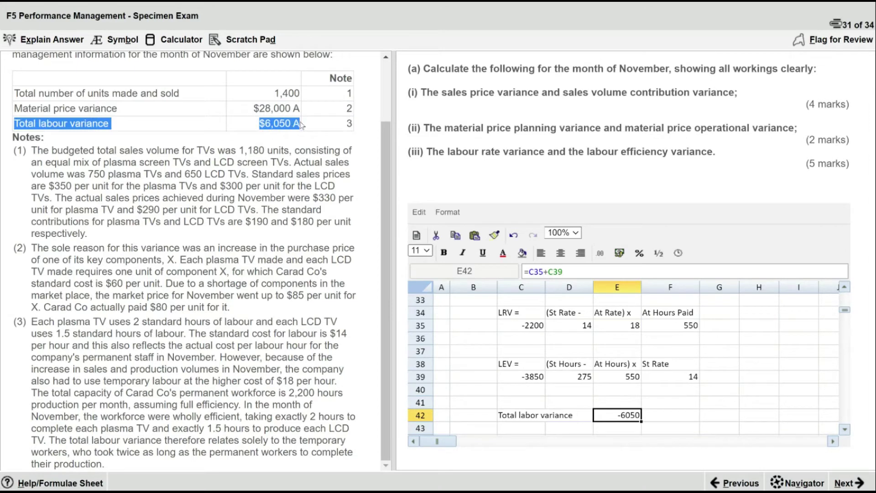
{"action": "left_click", "coordinate": [553, 343]}
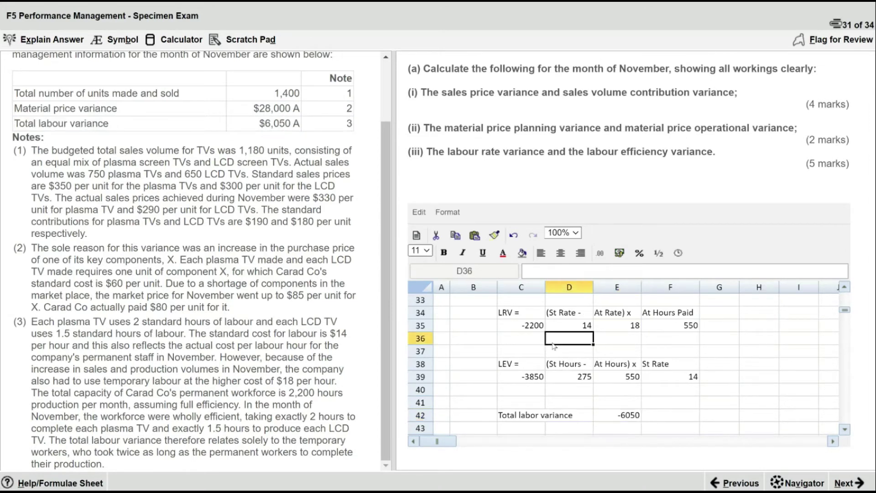
{"action": "key", "text": "Up"}
{"action": "key", "text": "Up"}
{"action": "key", "text": "Up"}
{"action": "key", "text": "Up"}
{"action": "key", "text": "Up"}
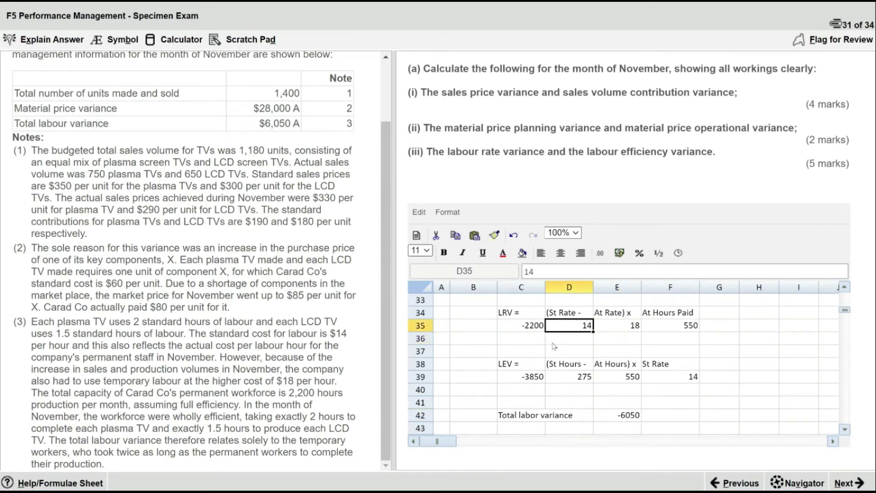
{"action": "key", "text": "Up"}
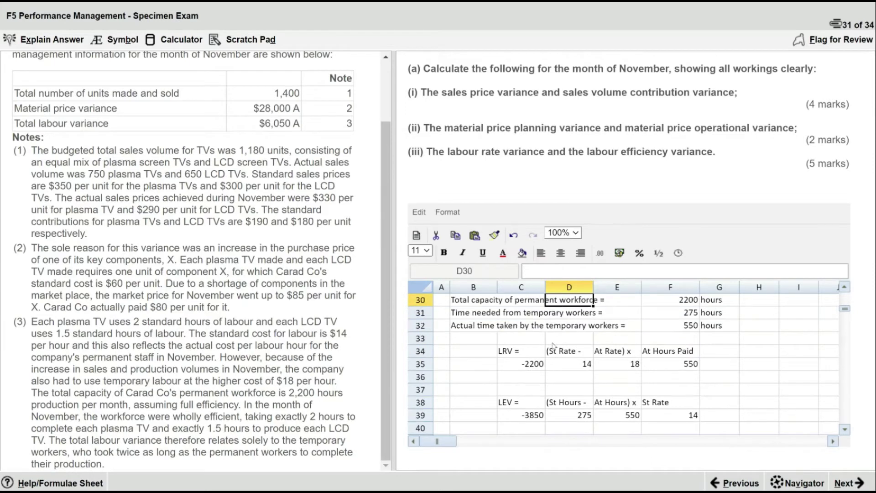
{"action": "key", "text": "Up"}
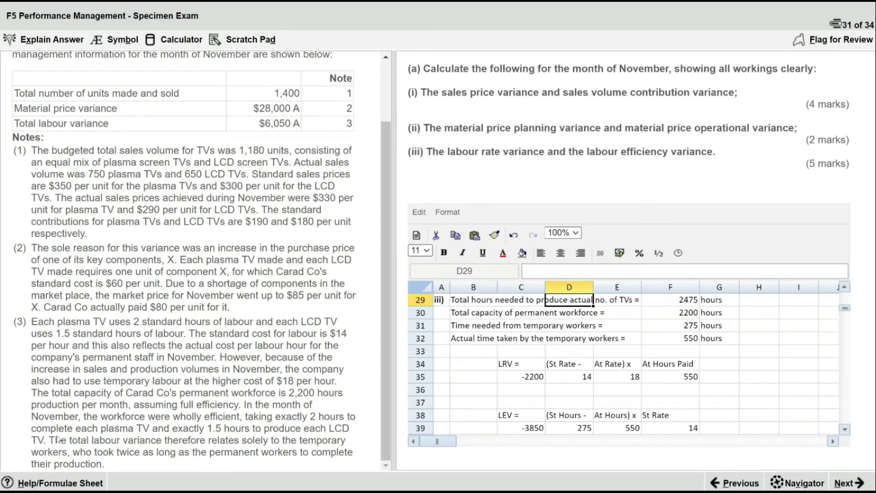
Step: Reread in note 3 which workers the labour variance relates to, and check the actual hours paid in F35 against the hours workings
{"action": "left_click_drag", "start_coordinate": [69, 441], "coordinate": [66, 461]}
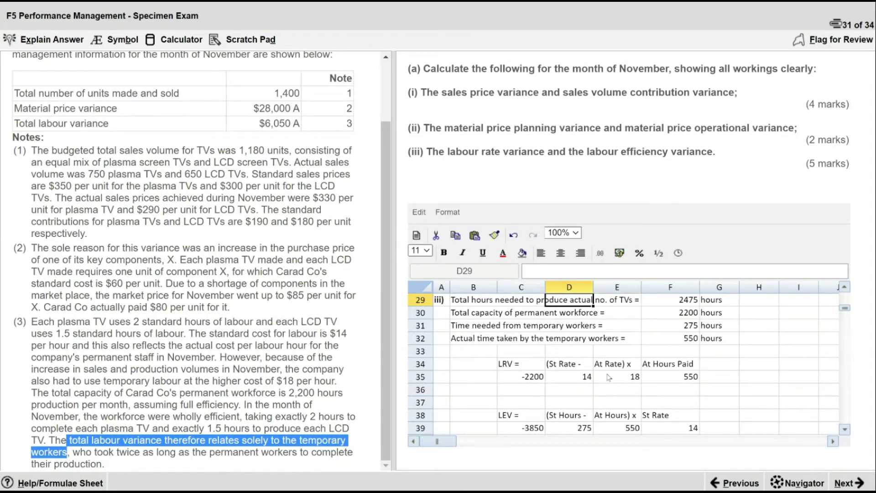
{"action": "left_click", "coordinate": [680, 378]}
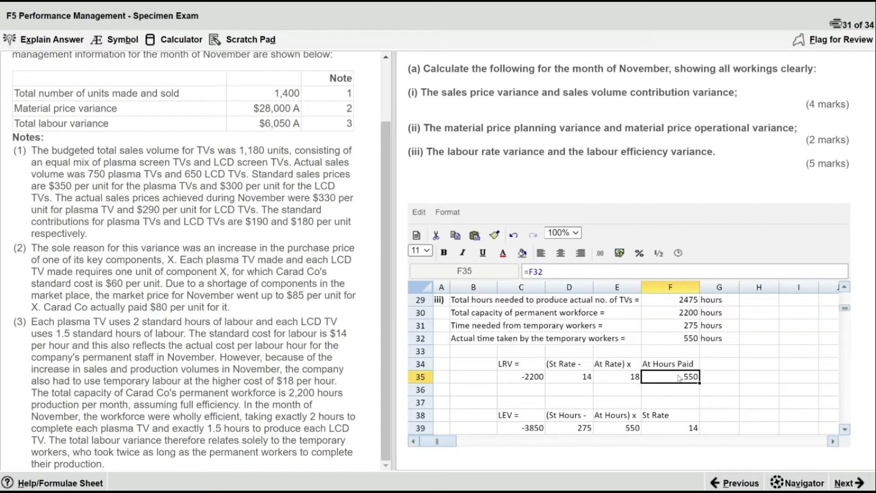
{"action": "key", "text": "Up"}
{"action": "key", "text": "Up"}
{"action": "key", "text": "Up"}
{"action": "key", "text": "Up"}
{"action": "key", "text": "Up"}
{"action": "key", "text": "Up"}
{"action": "key", "text": "Up"}
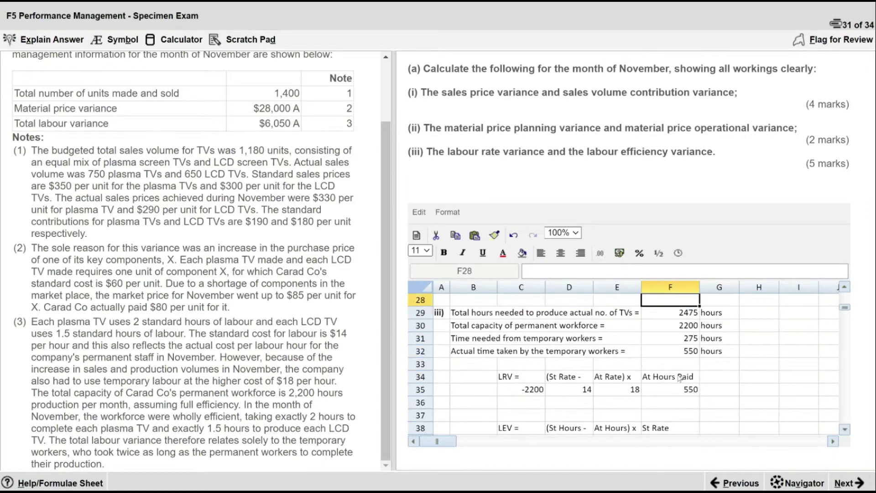
{"action": "key", "text": "Down"}
{"action": "key", "text": "Down"}
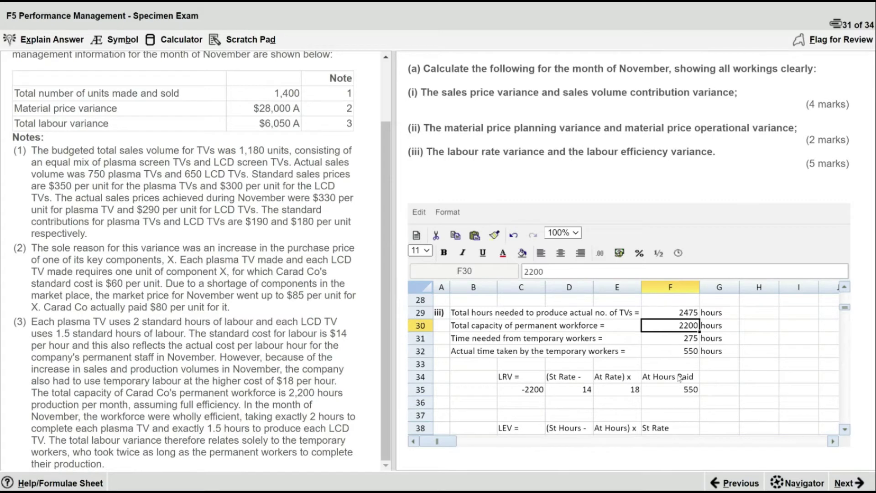
Step: Trace the actual hours paid in the labour rate variance working in F35 back to the hours workings in F30 to F32
{"action": "key", "text": "Down"}
{"action": "key", "text": "Down"}
{"action": "key", "text": "Down"}
{"action": "key", "text": "Down"}
{"action": "key", "text": "Down"}
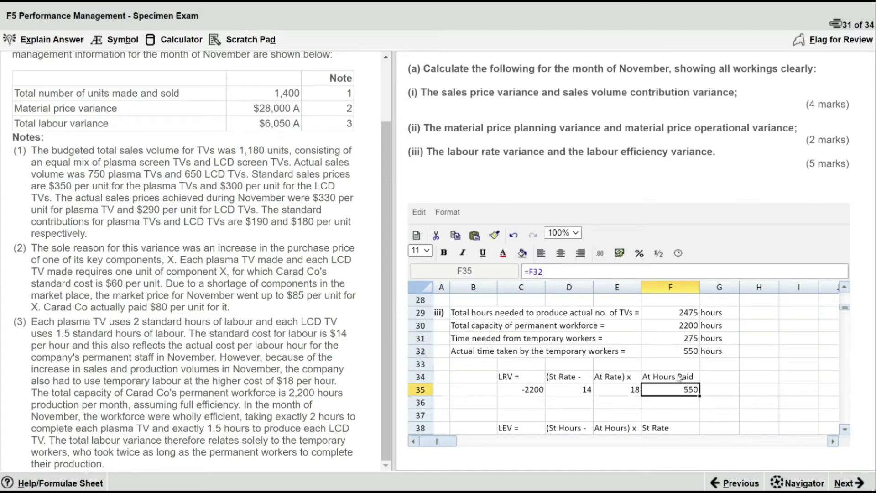
{"action": "key", "text": "Up"}
{"action": "key", "text": "Up"}
{"action": "key", "text": "Up"}
{"action": "key", "text": "Up"}
{"action": "key", "text": "Up"}
{"action": "key", "text": "Down"}
{"action": "key", "text": "Down"}
{"action": "key", "text": "Down"}
{"action": "key", "text": "Down"}
{"action": "key", "text": "Left"}
{"action": "key", "text": "Down"}
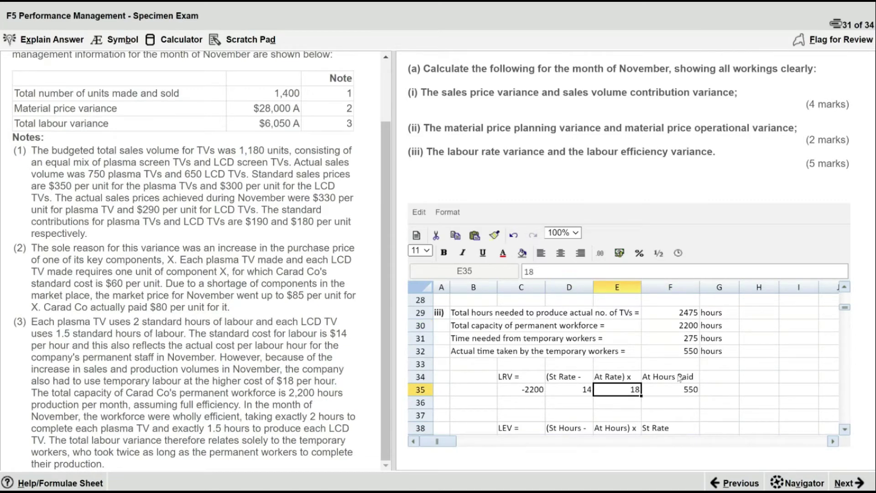
Step: Review the actual rate, standard rate and hours feeding the labour rate variance formula in C35
{"action": "key", "text": "Right"}
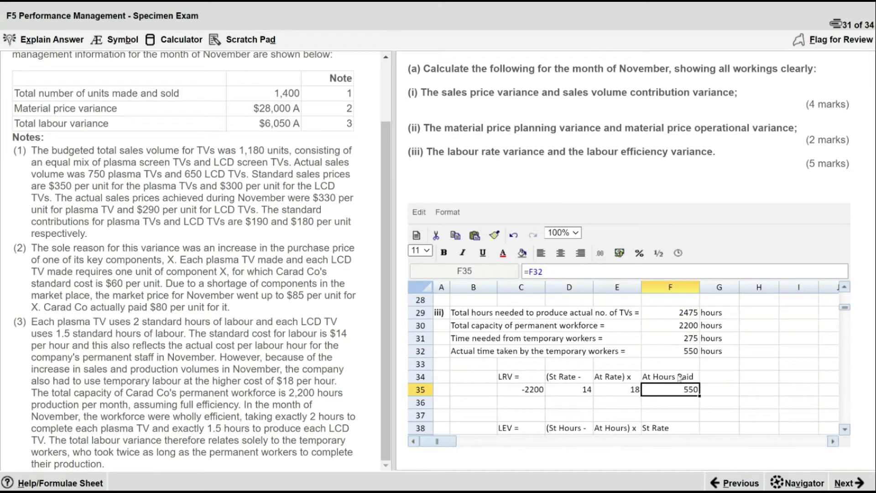
{"action": "key", "text": "Left"}
{"action": "key", "text": "Left"}
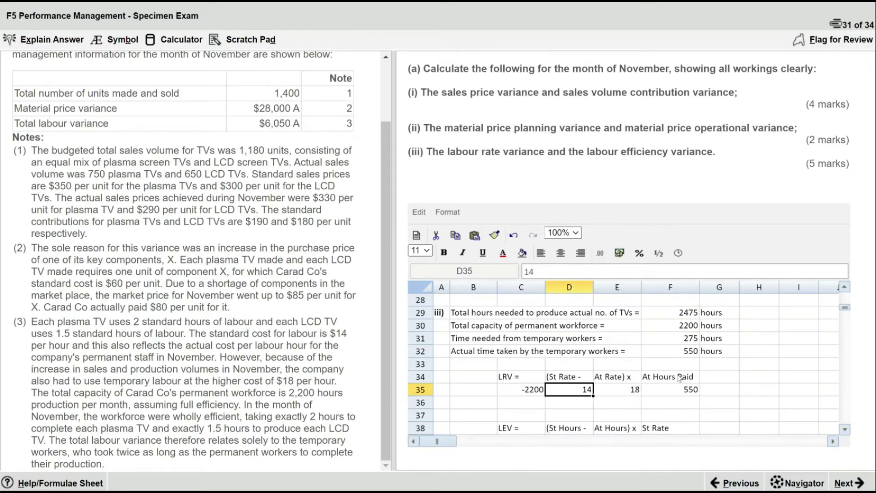
{"action": "key", "text": "Right"}
{"action": "key", "text": "Right"}
{"action": "key", "text": "Down"}
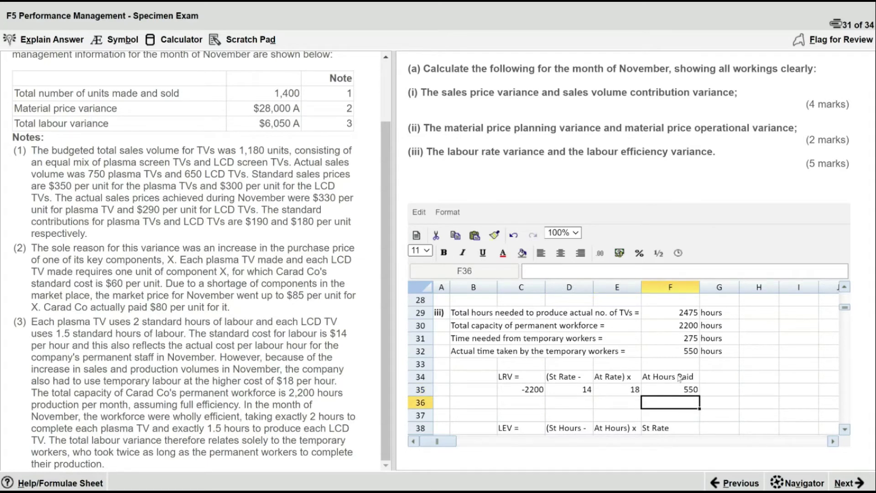
{"action": "key", "text": "Up"}
{"action": "key", "text": "Left"}
{"action": "key", "text": "Left"}
{"action": "key", "text": "Left"}
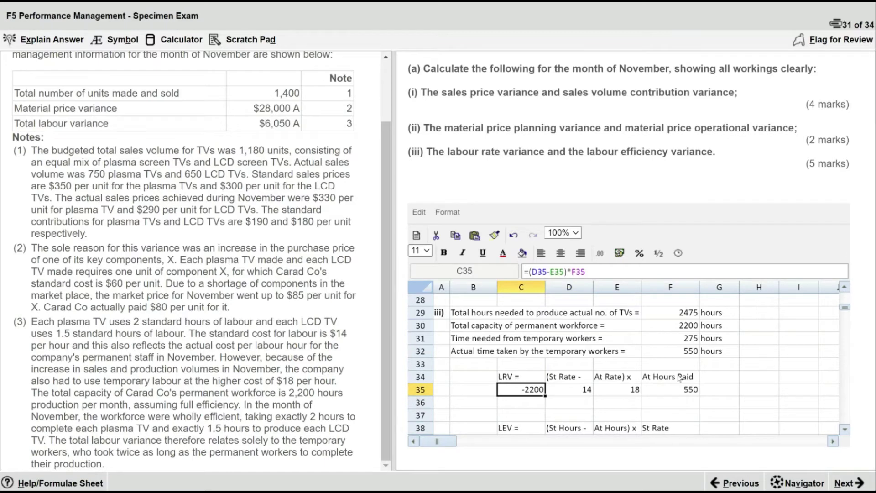
Step: Check the labour efficiency variance formula in C39 and the actual hours reference in E39 against the hours workings
{"action": "key", "text": "Down"}
{"action": "key", "text": "Down"}
{"action": "key", "text": "Down"}
{"action": "key", "text": "Down"}
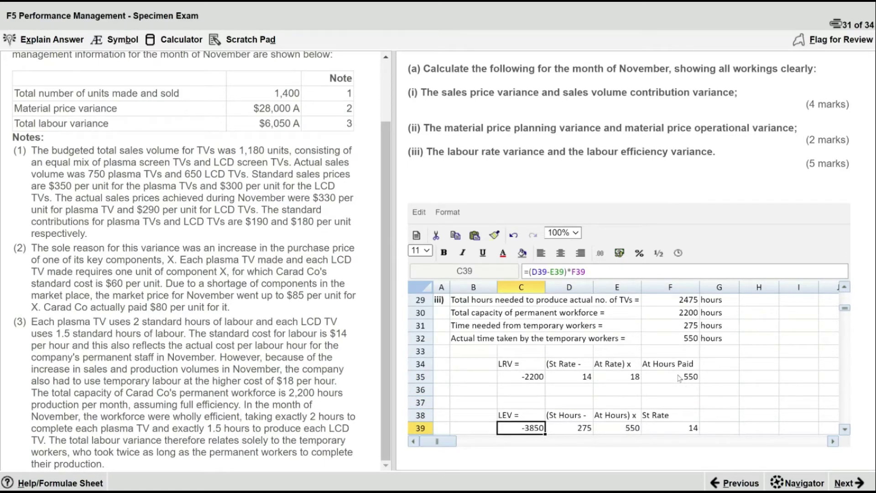
{"action": "key", "text": "Right"}
{"action": "key", "text": "Right"}
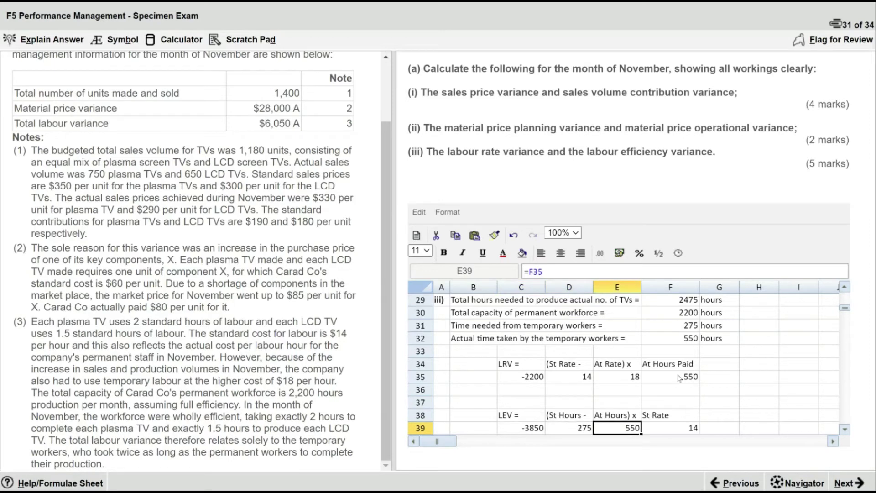
{"action": "key", "text": "Up"}
{"action": "key", "text": "Up"}
{"action": "key", "text": "Up"}
{"action": "key", "text": "Up"}
{"action": "key", "text": "Up"}
{"action": "key", "text": "Up"}
{"action": "key", "text": "Up"}
{"action": "key", "text": "Up"}
{"action": "key", "text": "Up"}
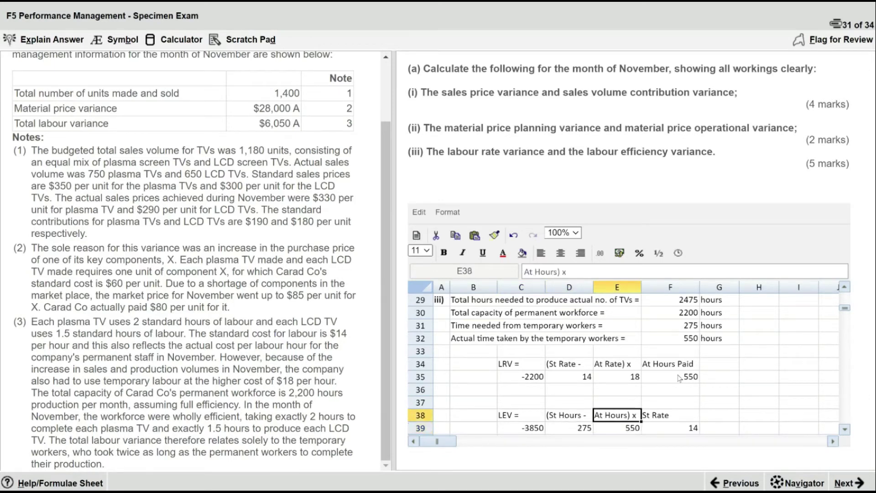
{"action": "key", "text": "Right"}
{"action": "key", "text": "Down"}
{"action": "key", "text": "Down"}
{"action": "key", "text": "Down"}
{"action": "key", "text": "Down"}
{"action": "key", "text": "Down"}
{"action": "key", "text": "Down"}
{"action": "key", "text": "Down"}
{"action": "key", "text": "Left"}
{"action": "key", "text": "Down"}
{"action": "key", "text": "Down"}
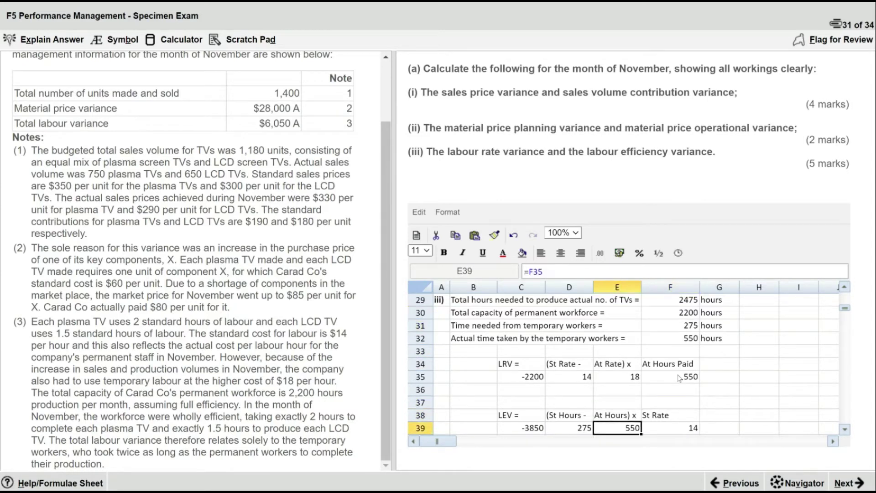
Step: Review the standard hours in D39 and the standard rate in F39 of the labour efficiency variance working
{"action": "key", "text": "Right"}
{"action": "key", "text": "Left"}
{"action": "key", "text": "Left"}
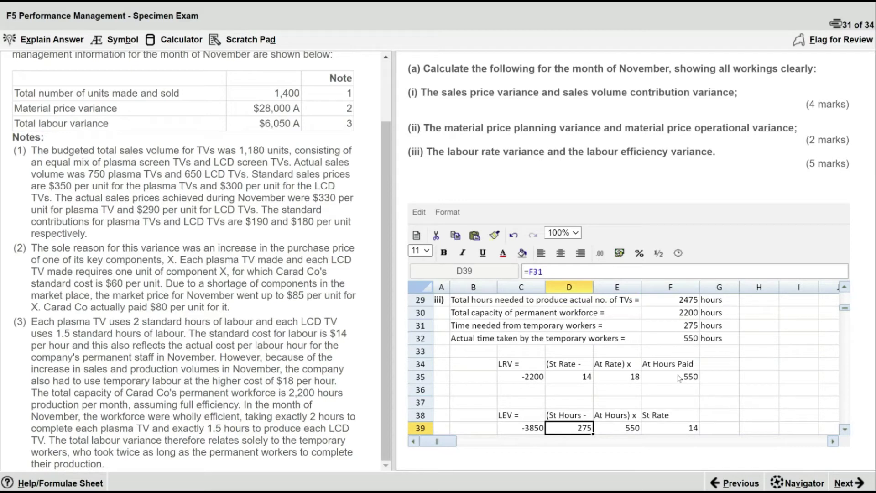
{"action": "scroll", "coordinate": [679, 378], "scroll_direction": "down", "scroll_amount": 2}
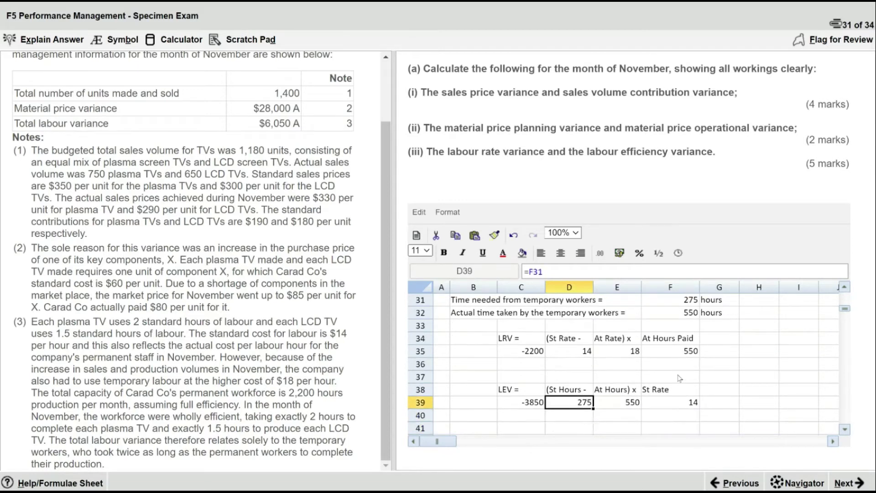
{"action": "key", "text": "Right"}
{"action": "key", "text": "Right"}
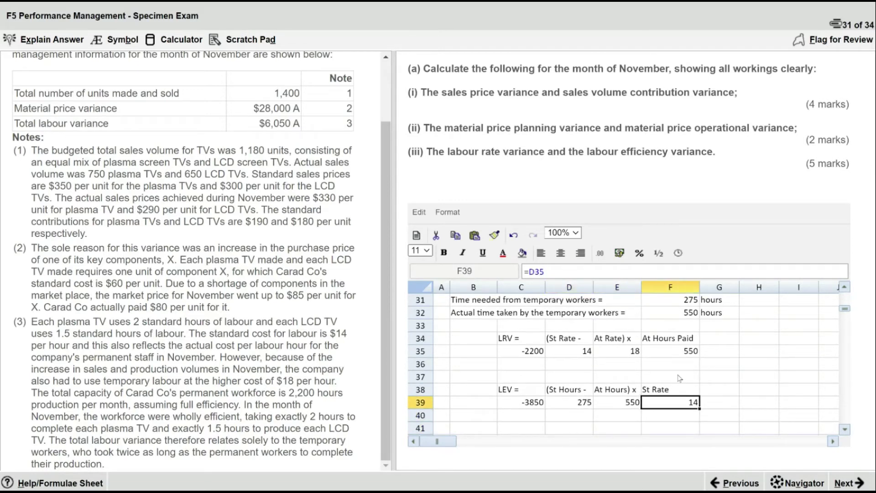
{"action": "key", "text": "Left"}
{"action": "key", "text": "Left"}
{"action": "key", "text": "Right"}
{"action": "key", "text": "Right"}
{"action": "key", "text": "Down"}
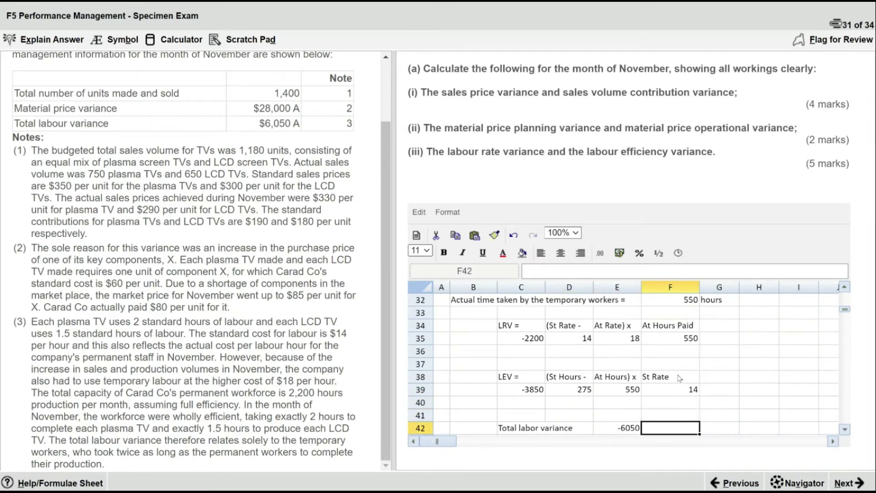
Step: Bold the LRV label and its result in C34:C35
{"action": "key", "text": "Left"}
{"action": "key", "text": "Up"}
{"action": "key", "text": "Left"}
{"action": "key", "text": "Left"}
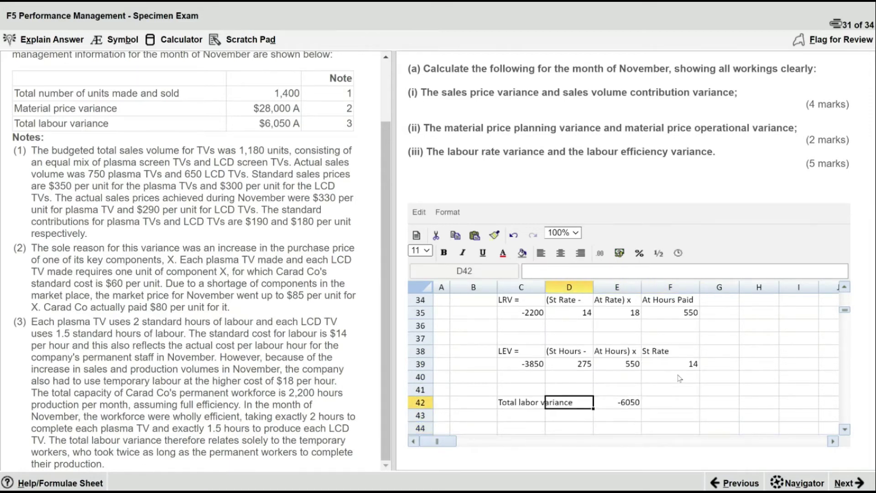
{"action": "key", "text": "Up"}
{"action": "key", "text": "Up"}
{"action": "key", "text": "Up"}
{"action": "key", "text": "Up"}
{"action": "key", "text": "Up"}
{"action": "key", "text": "Up"}
{"action": "key", "text": "Up"}
{"action": "key", "text": "Up"}
{"action": "key", "text": "shift+Down"}
{"action": "key", "text": "ctrl+b"}
Step: Bold the LEV label and its result in C38:C39
{"action": "key", "text": "Down"}
{"action": "key", "text": "Down"}
{"action": "key", "text": "Down"}
{"action": "key", "text": "Down"}
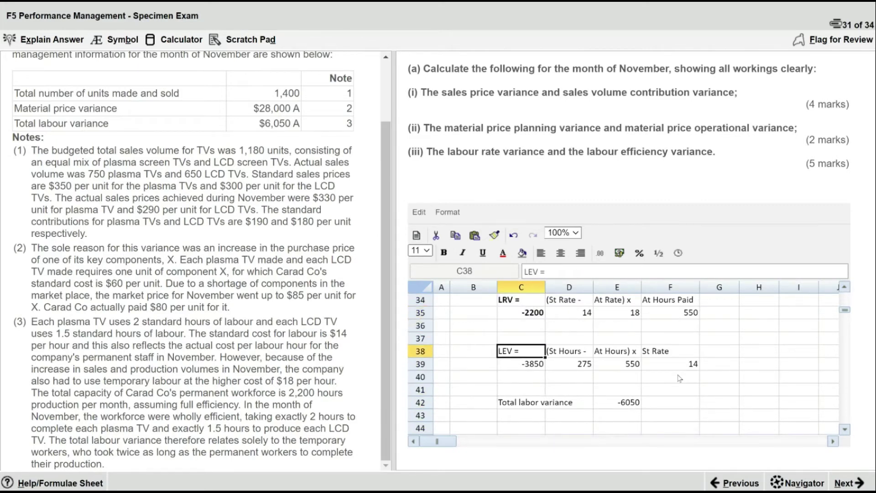
{"action": "key", "text": "shift+Down"}
{"action": "key", "text": "ctrl+b"}
Step: Look back over the whole part (a) answer, from the labour variances up to the abbreviations list above the sales variances
{"action": "key", "text": "Up"}
{"action": "key", "text": "Up"}
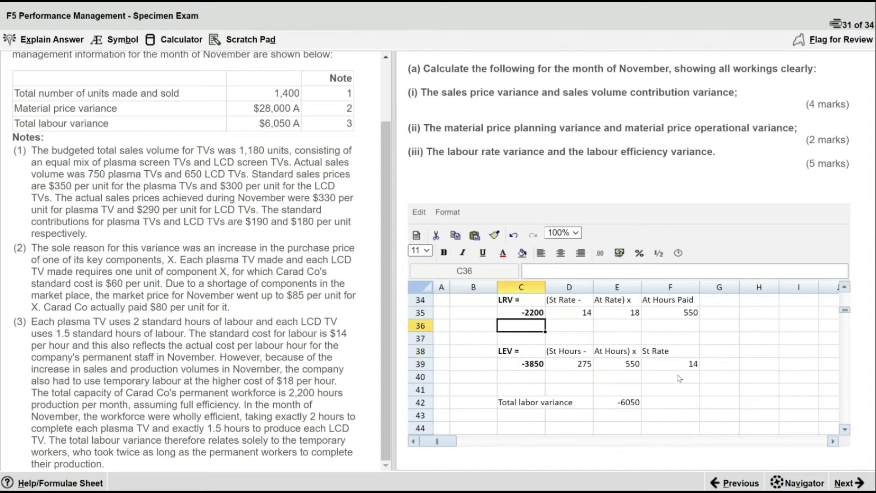
{"action": "key", "text": "Up"}
{"action": "key", "text": "Up"}
{"action": "key", "text": "Up"}
{"action": "key", "text": "Up"}
{"action": "key", "text": "Up"}
{"action": "key", "text": "Up"}
{"action": "key", "text": "Up"}
{"action": "key", "text": "Up"}
{"action": "key", "text": "Up"}
{"action": "key", "text": "Up"}
{"action": "key", "text": "Up"}
{"action": "key", "text": "Up"}
{"action": "key", "text": "Up"}
{"action": "key", "text": "Up"}
{"action": "key", "text": "Up"}
{"action": "key", "text": "Up"}
{"action": "key", "text": "Up"}
{"action": "key", "text": "Up"}
{"action": "key", "text": "Up"}
{"action": "key", "text": "Up"}
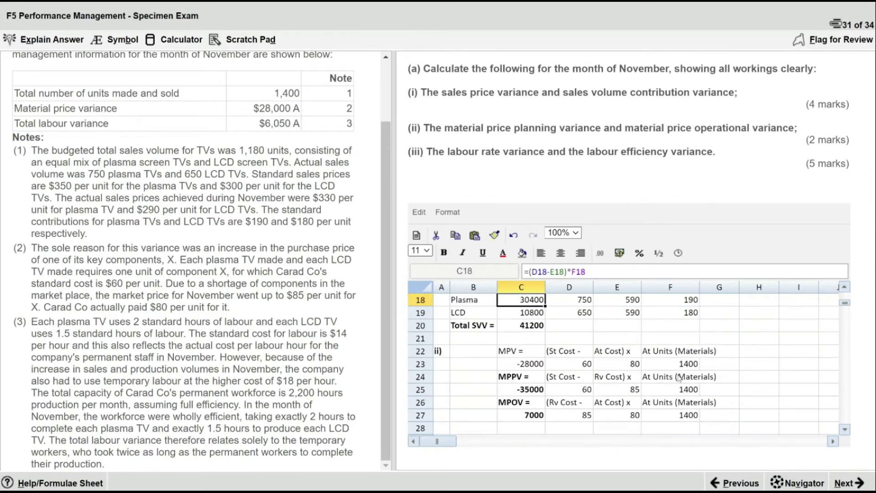
{"action": "key", "text": "Up"}
{"action": "key", "text": "Up"}
{"action": "key", "text": "Up"}
{"action": "key", "text": "Up"}
{"action": "key", "text": "Up"}
{"action": "key", "text": "Up"}
{"action": "key", "text": "Up"}
{"action": "key", "text": "Up"}
{"action": "key", "text": "Up"}
{"action": "key", "text": "Up"}
{"action": "key", "text": "Up"}
{"action": "key", "text": "Up"}
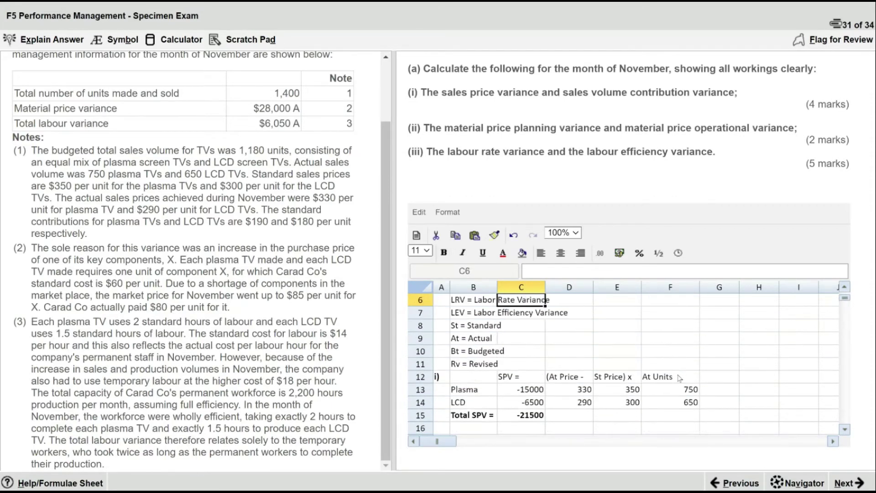
{"action": "key", "text": "Up"}
{"action": "key", "text": "Up"}
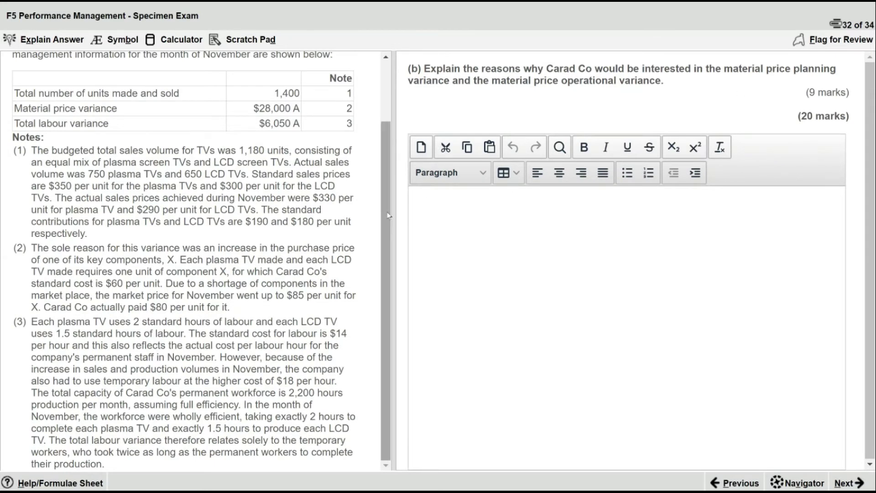
Step: Read the scenario from its beginning for requirement (b) and highlight all of note 2 on the price of component X
{"action": "left_click_drag", "start_coordinate": [388, 215], "coordinate": [388, 153]}
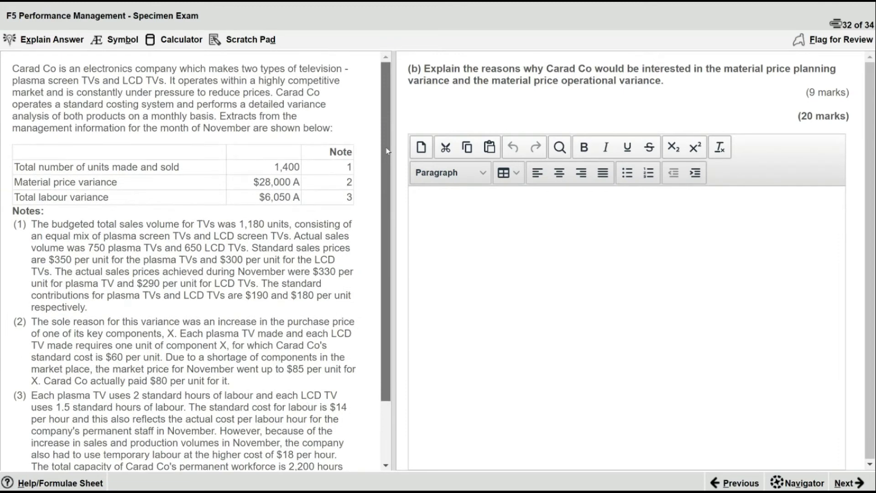
{"action": "scroll", "coordinate": [377, 206], "scroll_direction": "down", "scroll_amount": 3}
{"action": "scroll", "coordinate": [379, 255], "scroll_direction": "up", "scroll_amount": 3}
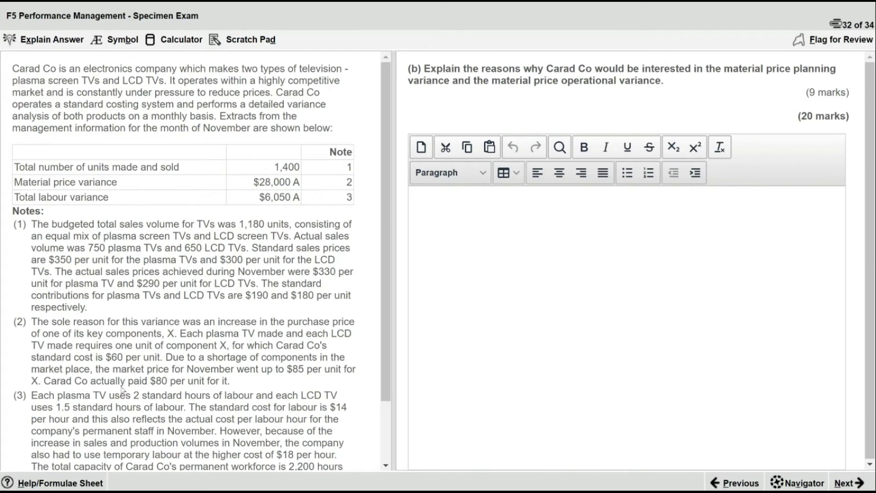
{"action": "left_click_drag", "start_coordinate": [32, 324], "coordinate": [247, 380]}
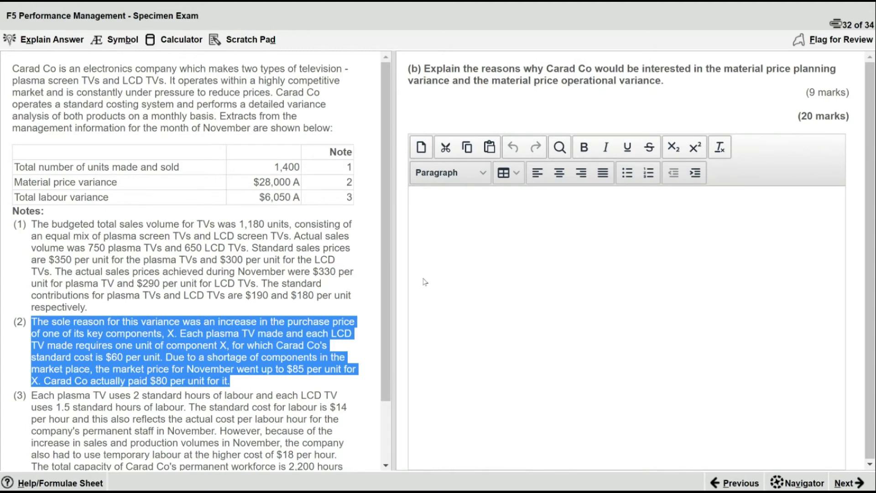
Step: Start the part (b) answer with the bold heading "b)" and a new line below it
{"action": "left_click", "coordinate": [453, 222]}
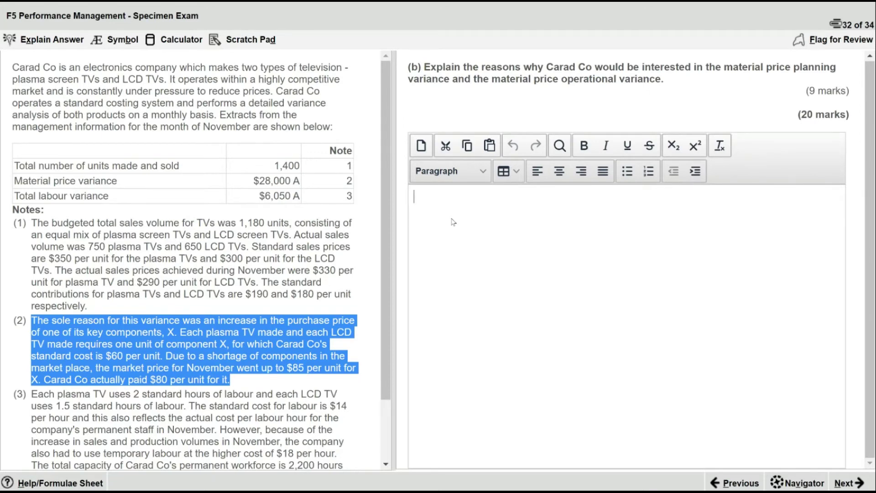
{"action": "type", "text": "b)"}
{"action": "key", "text": "Return"}
{"action": "key", "text": "ctrl+a"}
{"action": "key", "text": "ctrl+b"}
Step: Write "Planning variances are based on uncontrollable factors. These variances cover factors which are outside the manager's control." below the heading
{"action": "left_click", "coordinate": [453, 222]}
{"action": "type", "text": "Planning variances are based on uncontrollable factors. These variacnes"}
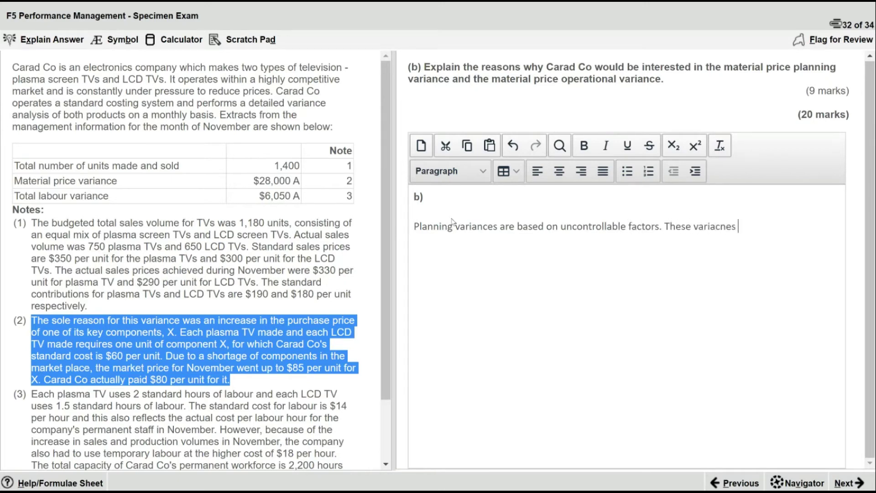
{"action": "key", "text": "BackSpace"}
{"action": "key", "text": "BackSpace"}
{"action": "key", "text": "BackSpace"}
{"action": "key", "text": "BackSpace"}
{"action": "key", "text": "BackSpace"}
{"action": "type", "text": "nces "}
{"action": "type", "text": "cover factors which a"}
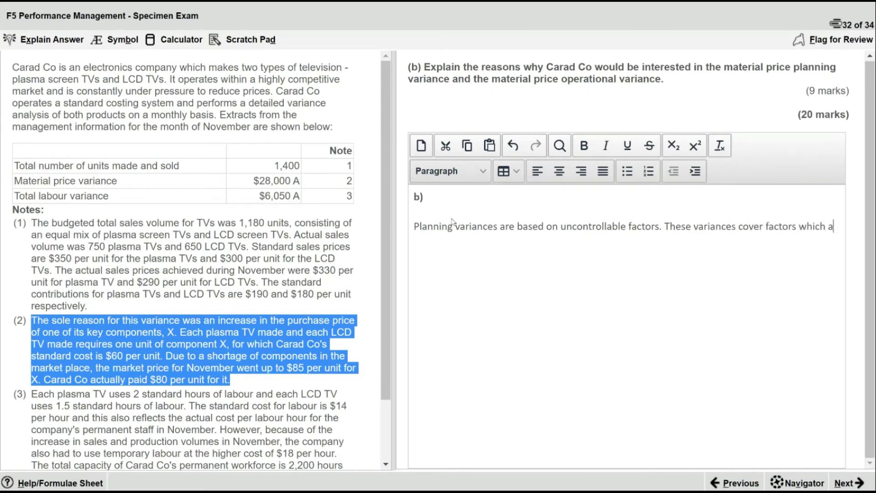
{"action": "type", "text": "re outside the manage"}
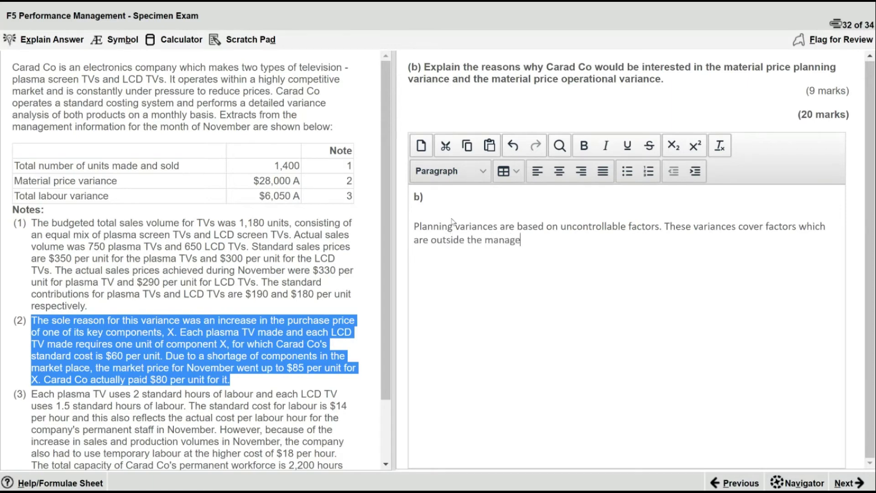
{"action": "type", "text": "r's control. There"}
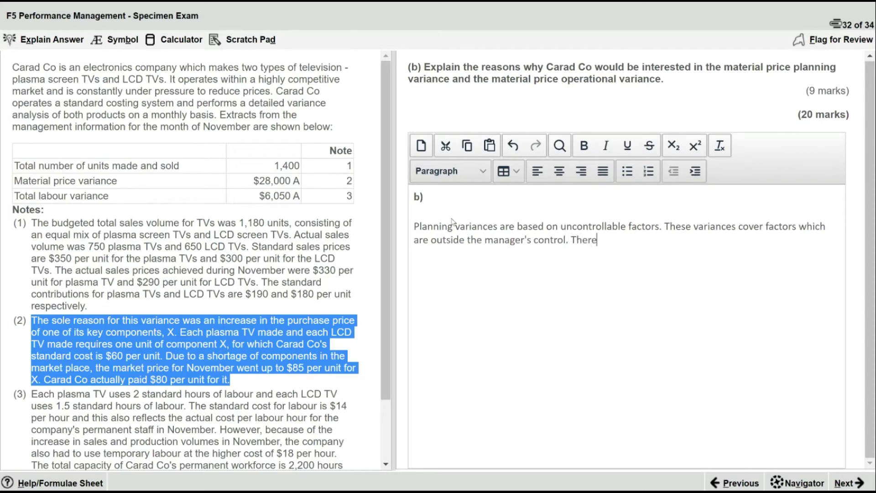
Step: Complete the paragraph with "Therefore, the manager's performance should not be judged based on planning variances."
{"action": "type", "text": "fore, the manager's p"}
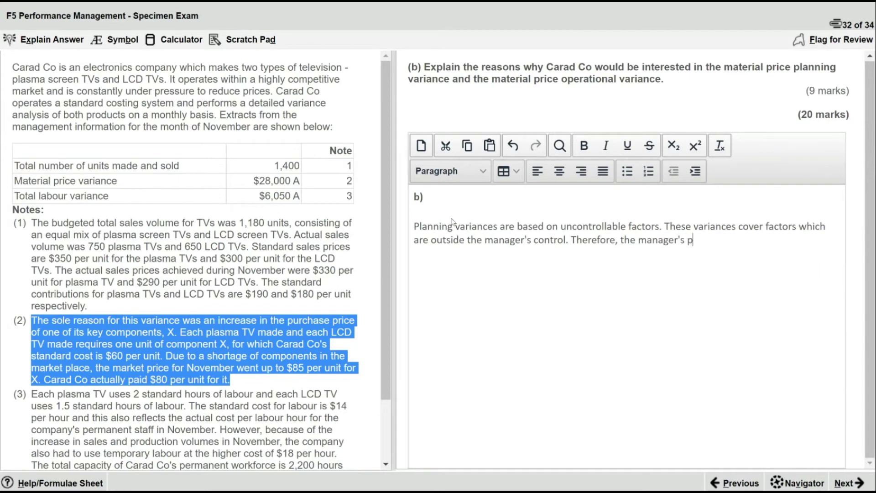
{"action": "type", "text": "erformance should not be "}
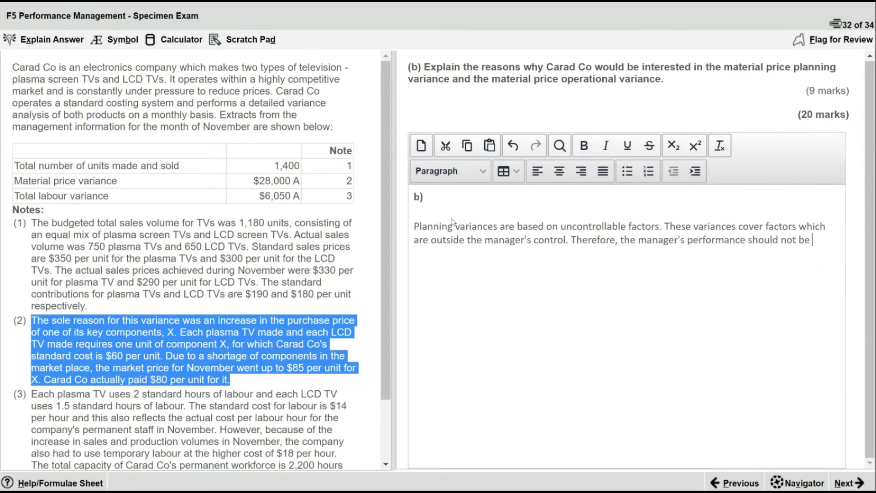
{"action": "type", "text": "judged based on plann"}
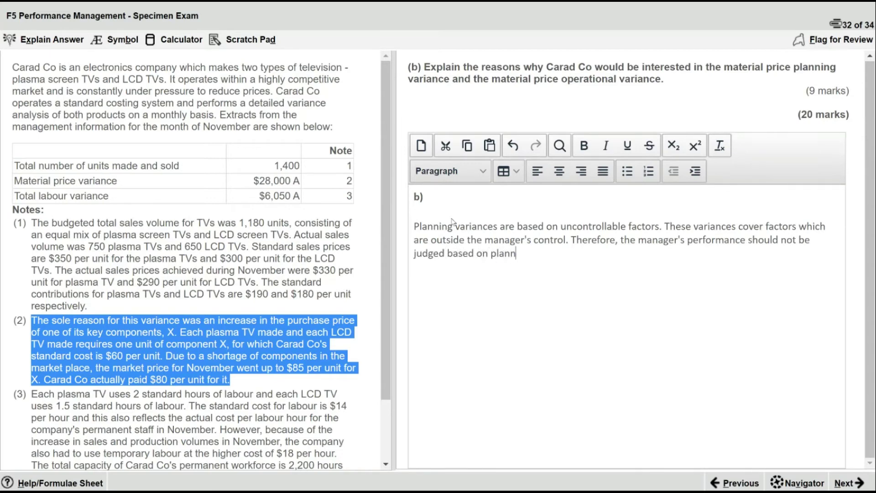
{"action": "type", "text": "ing variances."}
Step: Start a new paragraph below the planning variances text with "Operational variances are based on controllable factors."
{"action": "key", "text": "Return"}
{"action": "key", "text": "Return"}
{"action": "type", "text": "Operationa"}
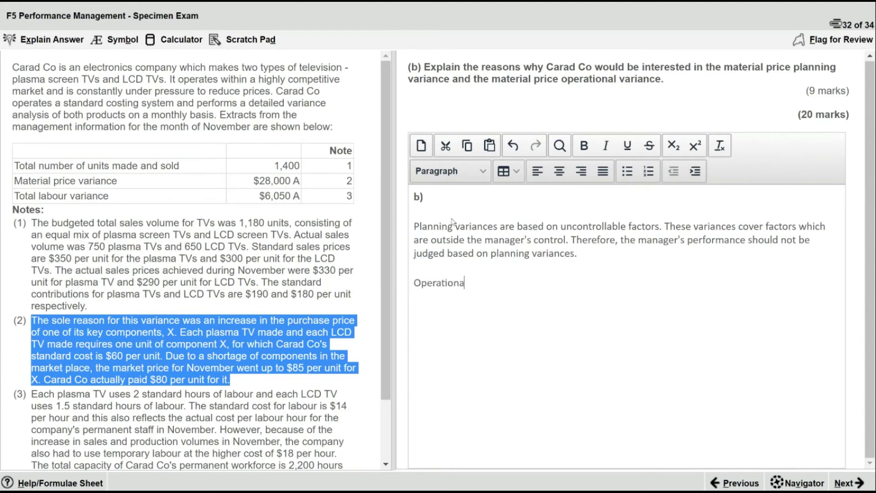
{"action": "type", "text": "l variances are based o"}
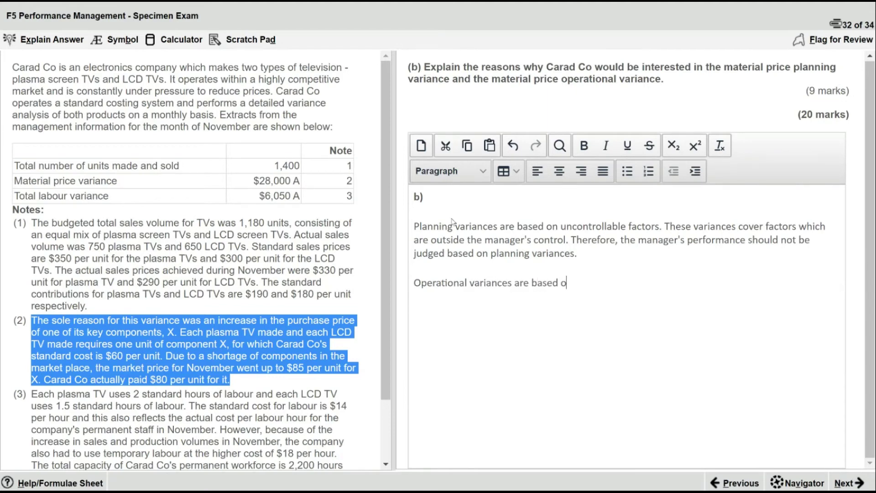
{"action": "type", "text": "n controllable factor"}
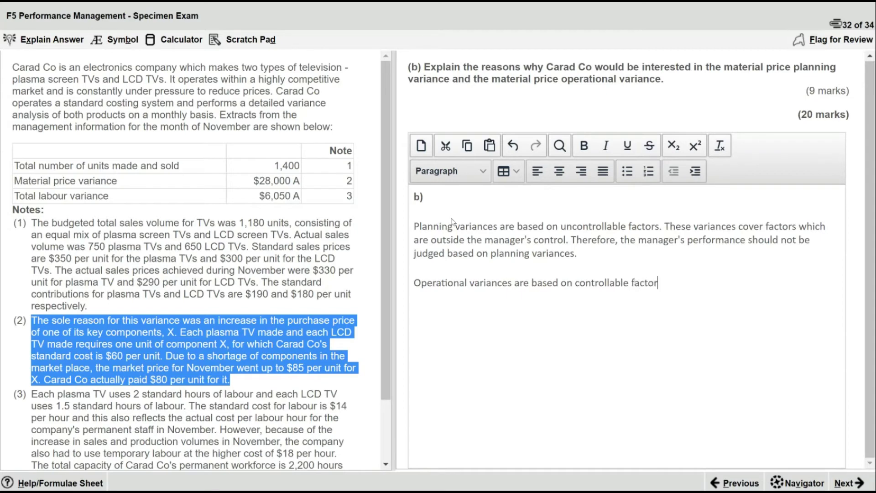
Step: Continue with "These variances cover factors under the manager's control. Therefore, based on the controllability principle these variances should be used to assess the manager's performance."
{"action": "type", "text": "s. These variances cover factors based"}
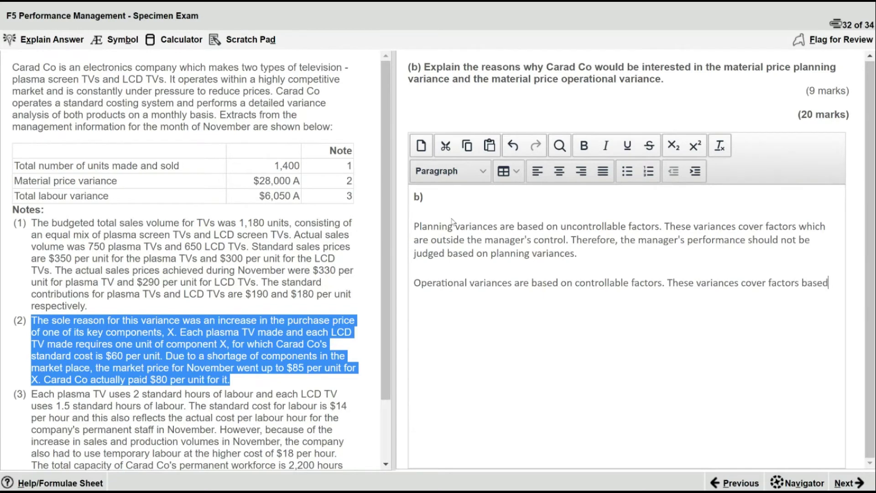
{"action": "key", "text": "BackSpace"}
{"action": "key", "text": "BackSpace"}
{"action": "key", "text": "BackSpace"}
{"action": "key", "text": "BackSpace"}
{"action": "key", "text": "BackSpace"}
{"action": "type", "text": "under the manager's"}
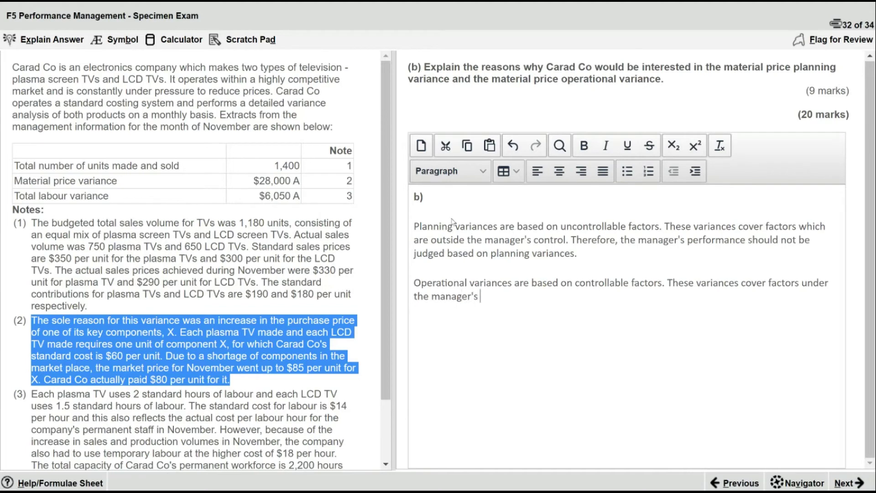
{"action": "type", "text": " control. Therefore, based on the controllability principle these variances should be used to assess the manager's performance."}
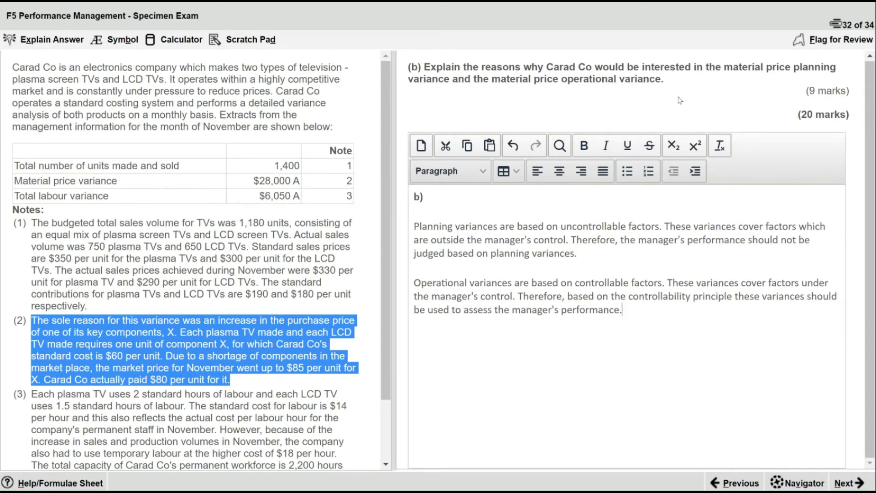
Step: Write "Carad Co would be interested in the materials price planning variance because it would give them further insight into any uncontrollable factors which caused the variance." below
{"action": "type", "text": "Carad Co would b"}
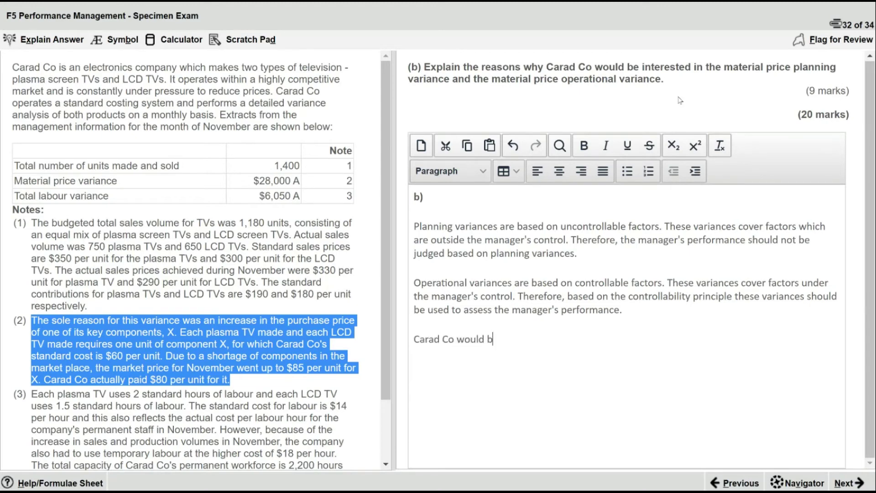
{"action": "type", "text": "e inteer"}
{"action": "key", "text": "BackSpace"}
{"action": "type", "text": "rested in the materials price planning"}
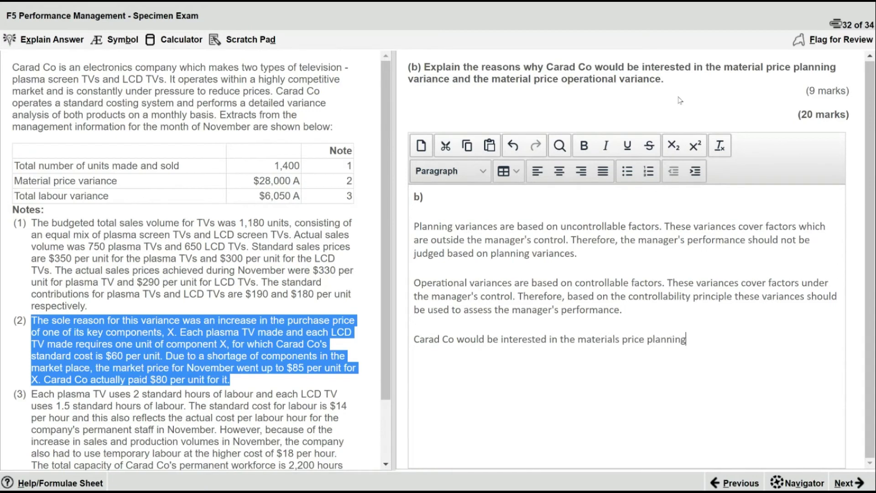
{"action": "type", "text": " variance beca"}
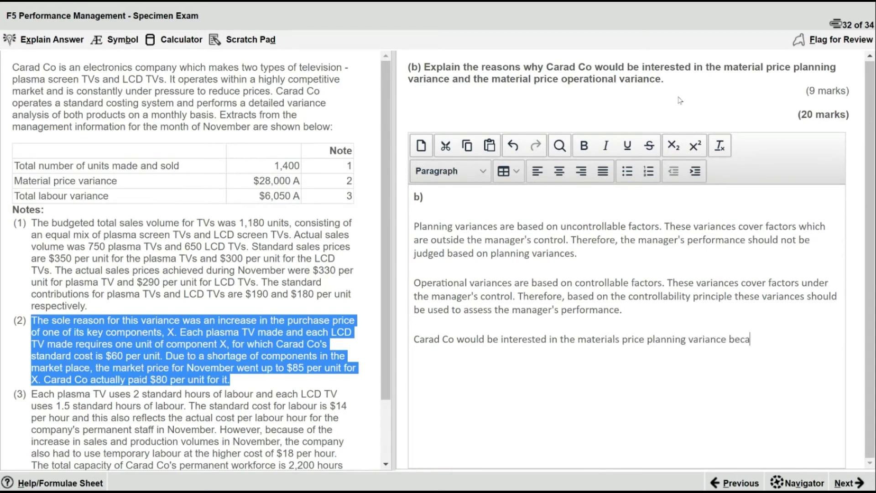
{"action": "type", "text": "use thit would give them further insight into"}
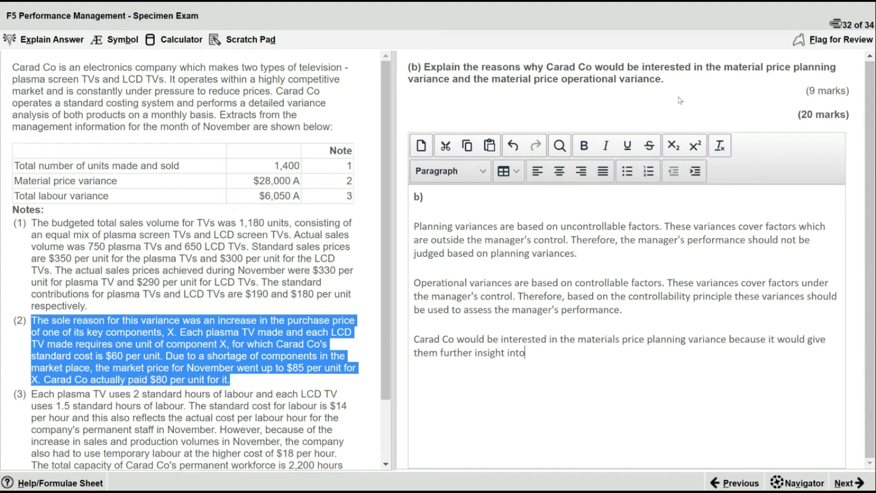
{"action": "type", "text": " any uncontrollable factors which"}
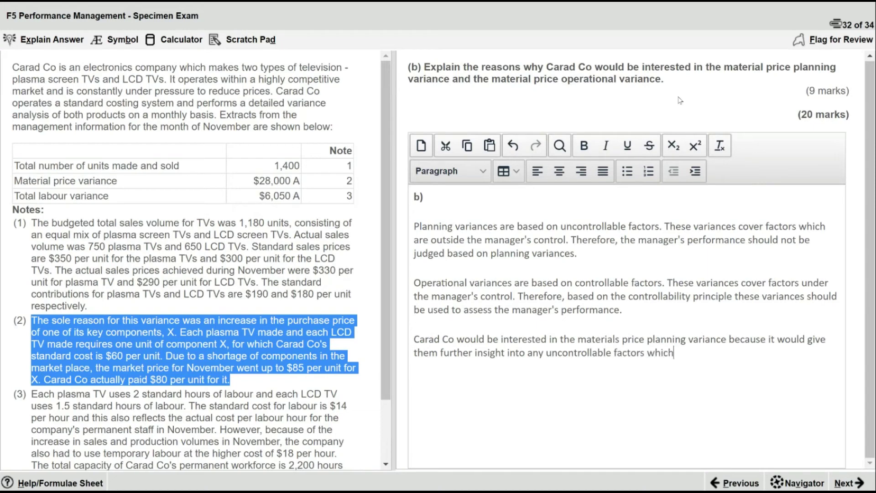
{"action": "type", "text": " caused the va"}
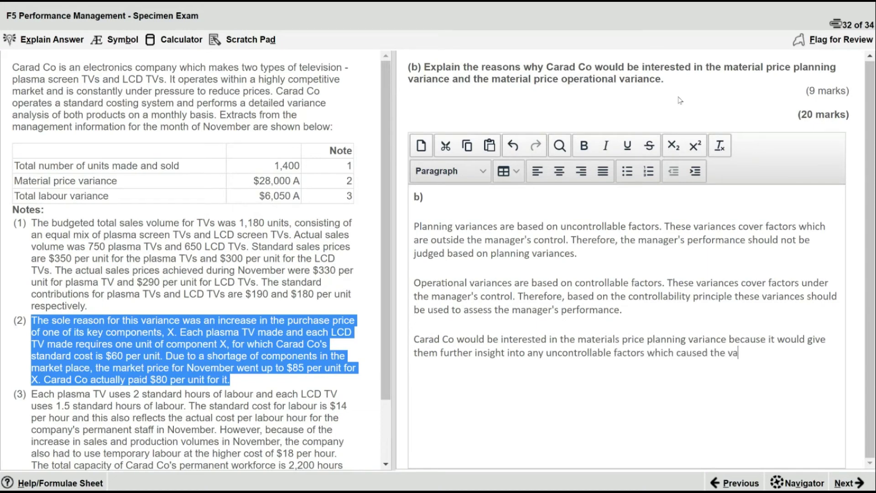
Step: Add "This would help them understand what they missed out on when setting their standards and budgets," to the Carad Co paragraph
{"action": "type", "text": "riance. This would help"}
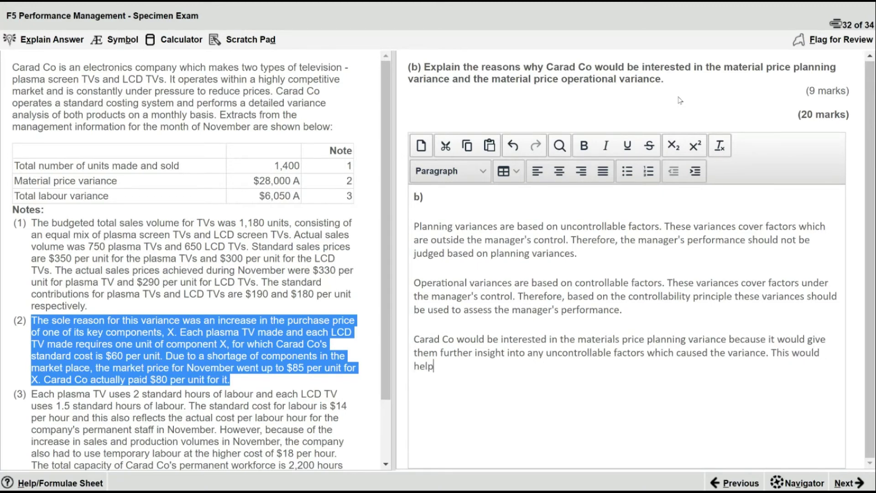
{"action": "type", "text": " them understand"}
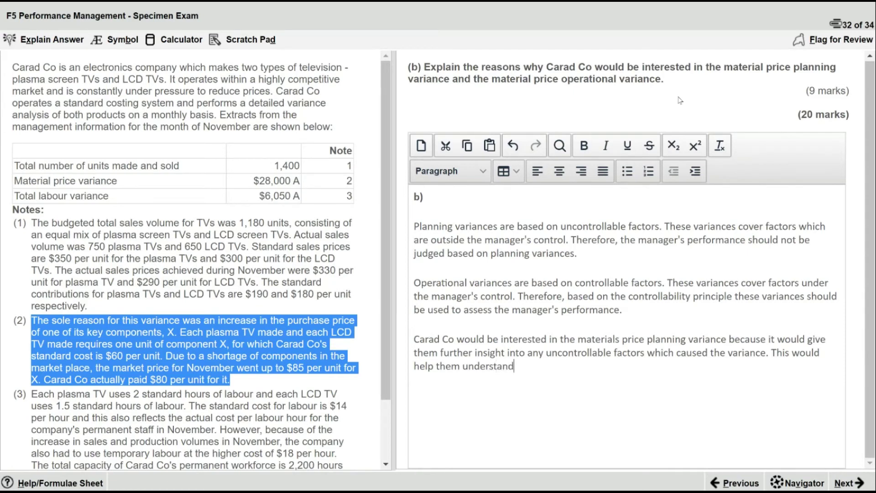
{"action": "type", "text": " what they missed out on when setting their sta"}
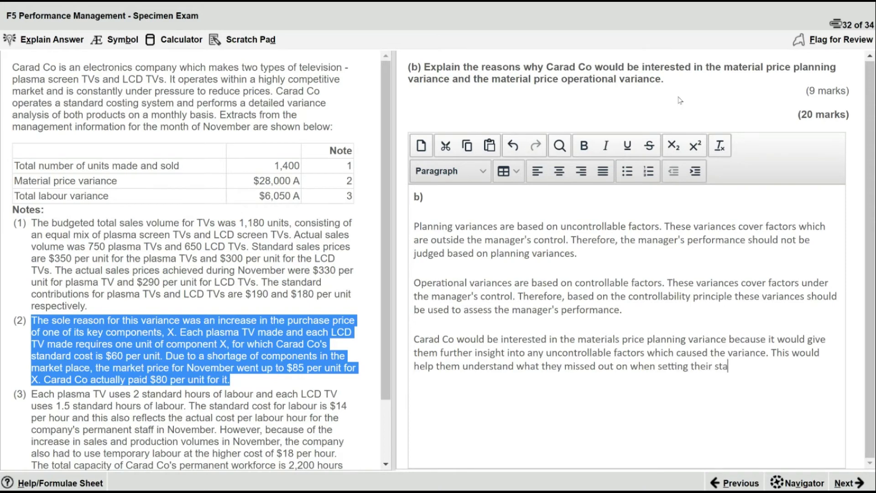
{"action": "type", "text": "ndards and budgets, thereby"}
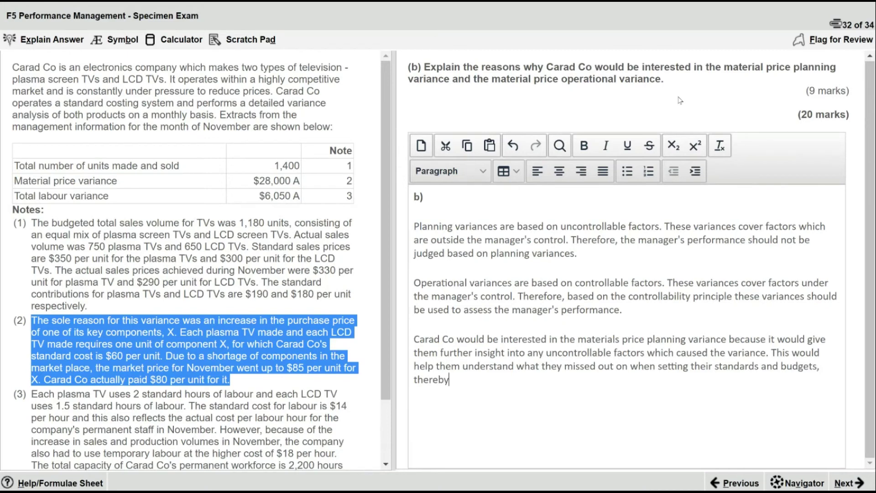
Step: Complete that sentence with "thereby enabling them to take these factors into consideration when setting future budgets and standards."
{"action": "type", "text": " enabling them"}
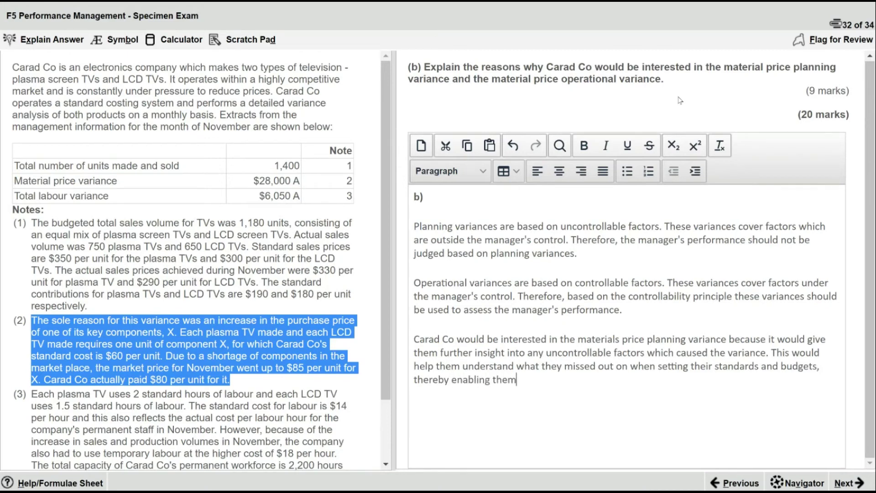
{"action": "type", "text": " to take these facto"}
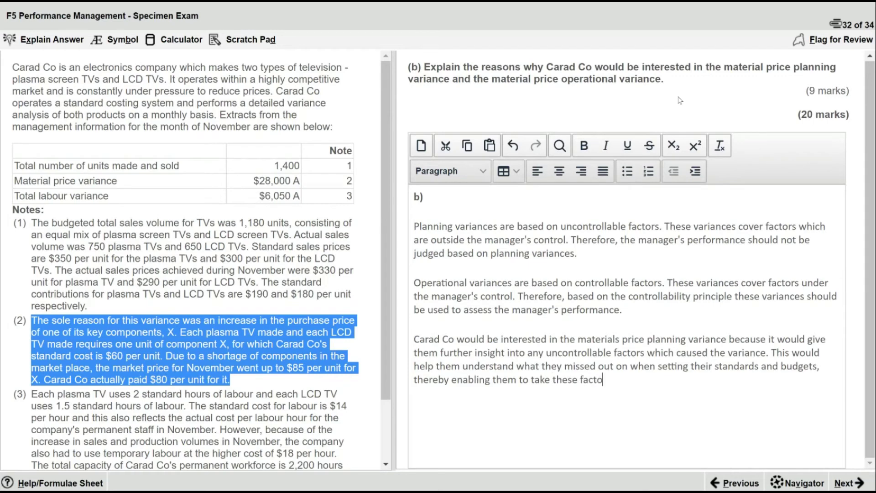
{"action": "type", "text": "rs into consideration whe"}
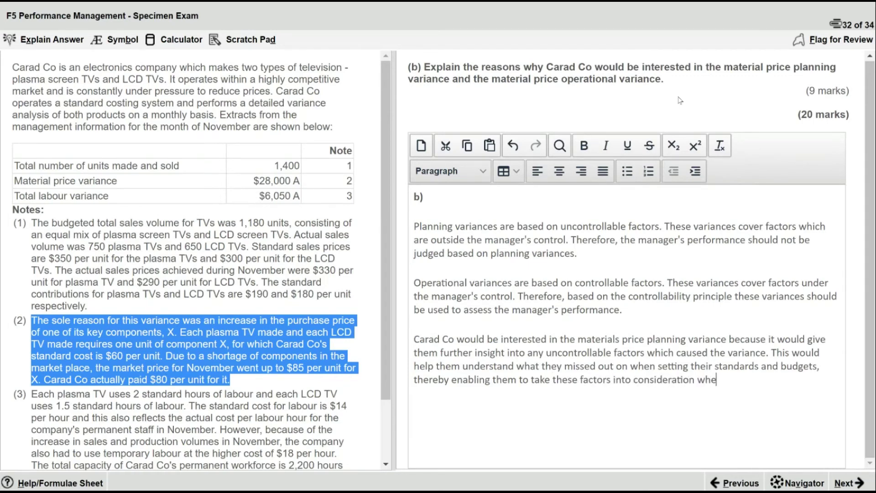
{"action": "type", "text": "n setting future budgets and standards."}
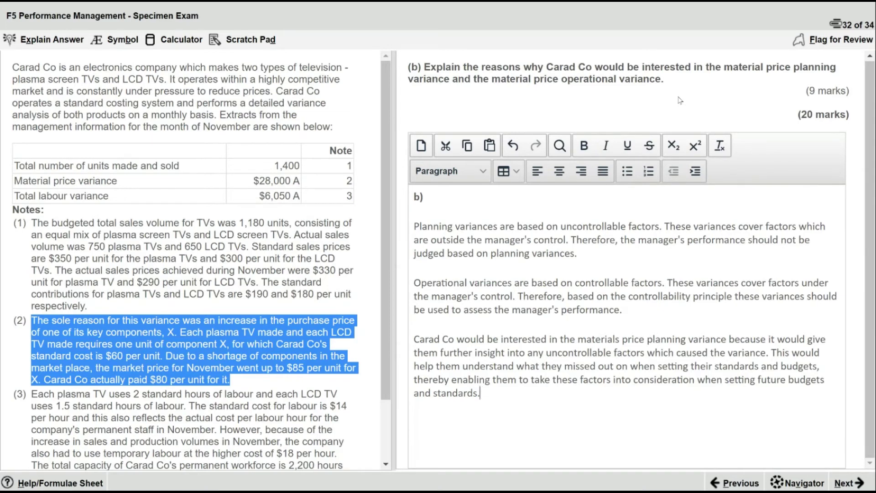
Step: Add "Additionally, the planning variance would also let them know, how much of the variance is not as a result of the manager's actions."
{"action": "type", "text": "Additionally, the"}
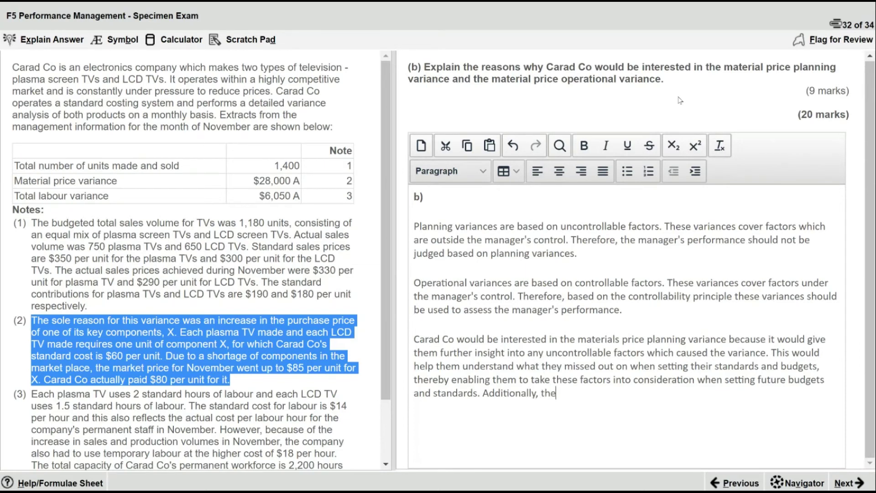
{"action": "type", "text": " planning variance would "}
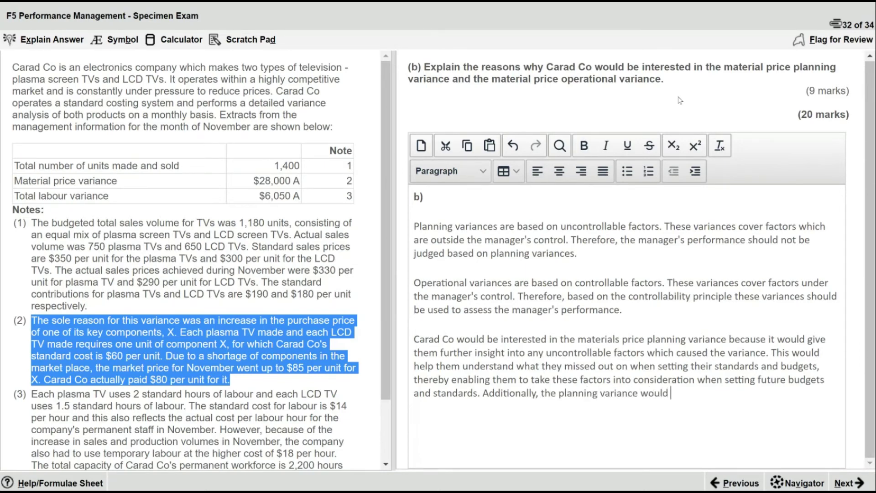
{"action": "type", "text": "also let them know"}
{"action": "type", "text": ", how much"}
{"action": "type", "text": " of the variance"}
{"action": "type", "text": " is not as a r"}
{"action": "type", "text": "esult of the mana"}
{"action": "type", "text": "ger's action"}
{"action": "type", "text": "s."}
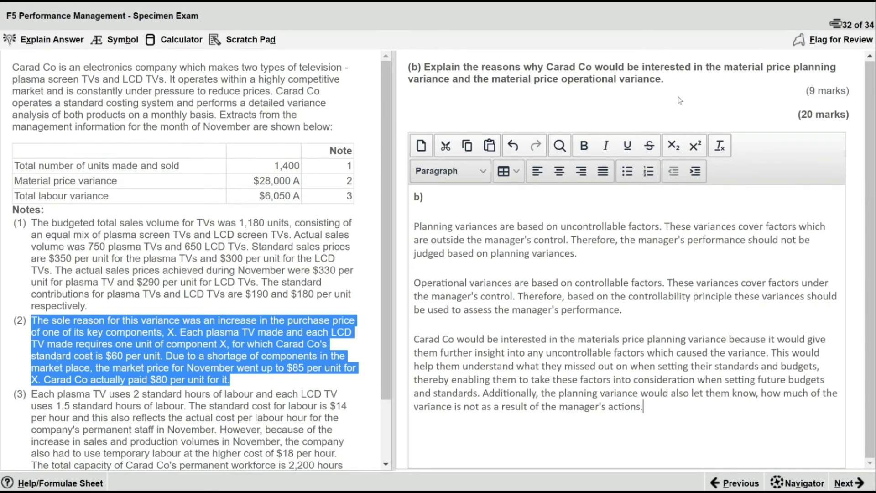
Step: Add the example "For instance, the overall materials price variance was 28,000 adverse" after the sentence on the manager's actions
{"action": "type", "text": "For instance, the "}
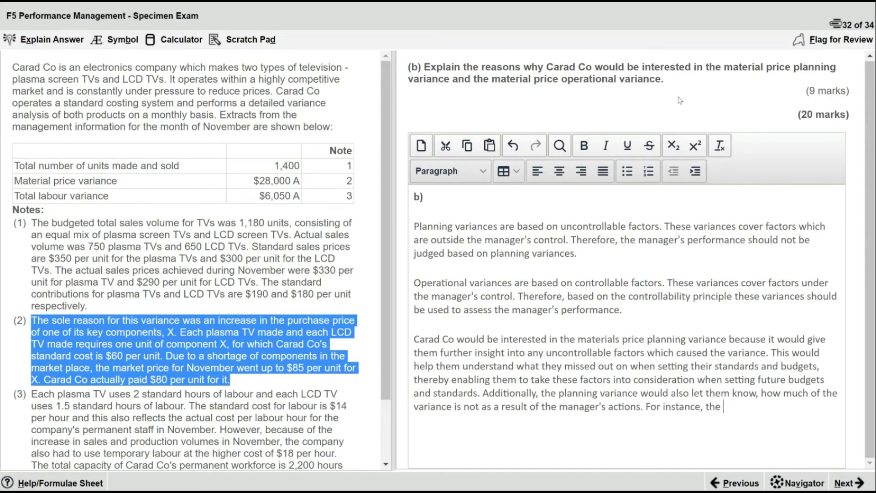
{"action": "type", "text": "overall materials price"}
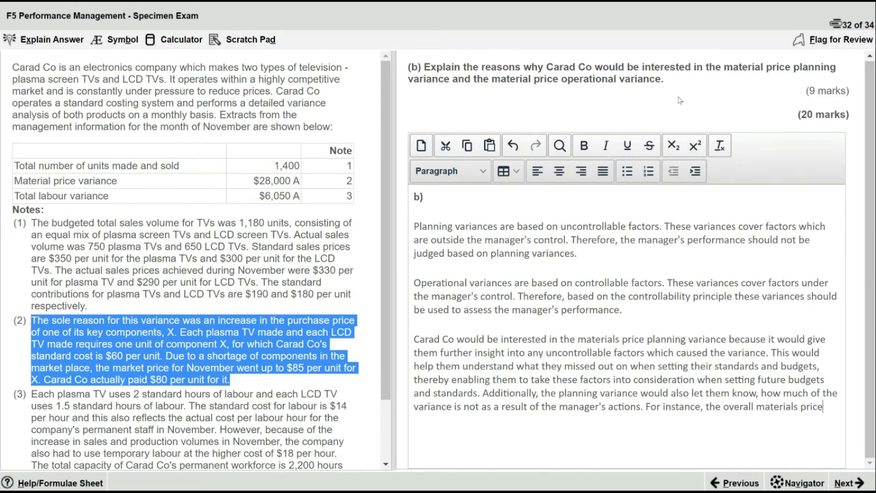
{"action": "type", "text": " variance was 28,00"}
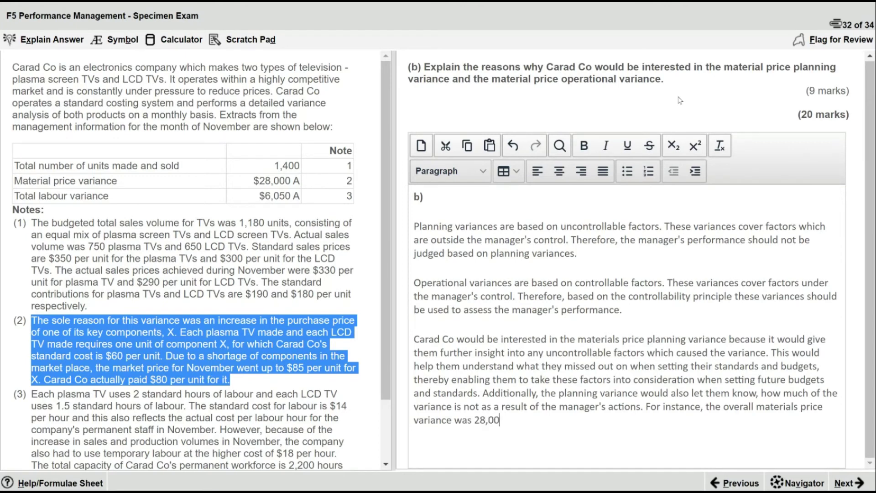
{"action": "type", "text": "0 adverse"}
Step: Split the text from "Additionally" onwards into its own paragraph, separated by a blank line
{"action": "key", "text": "Up"}
{"action": "key", "text": "Left"}
{"action": "key", "text": "Left"}
{"action": "key", "text": "Return"}
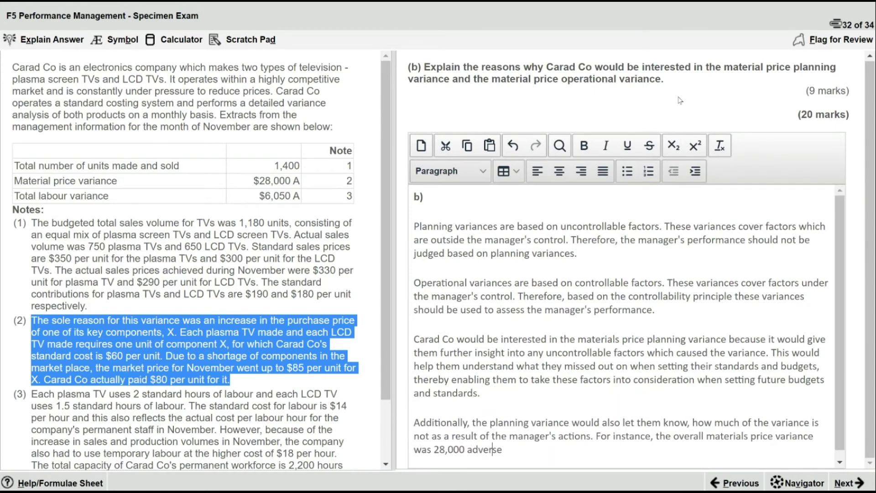
Step: Follow the 28,000 adverse example with "This would suggest that the managers performed poorly."
{"action": "type", "text": "This would s"}
{"action": "type", "text": "t"}
{"action": "type", "text": "uggest tha"}
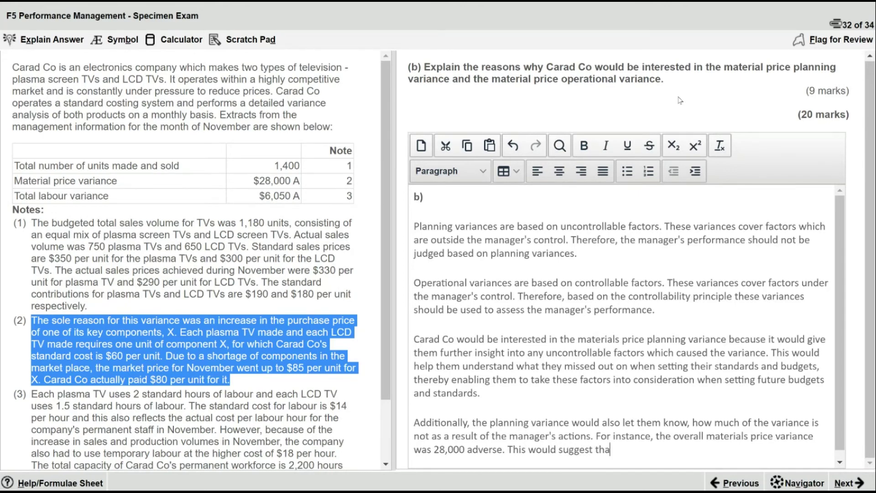
{"action": "type", "text": "t the managers performed "}
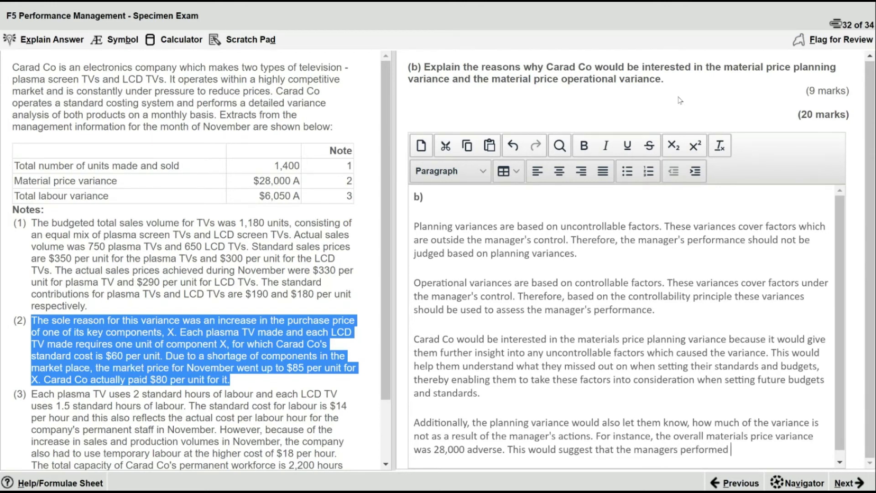
{"action": "type", "text": "poorly. However, se"}
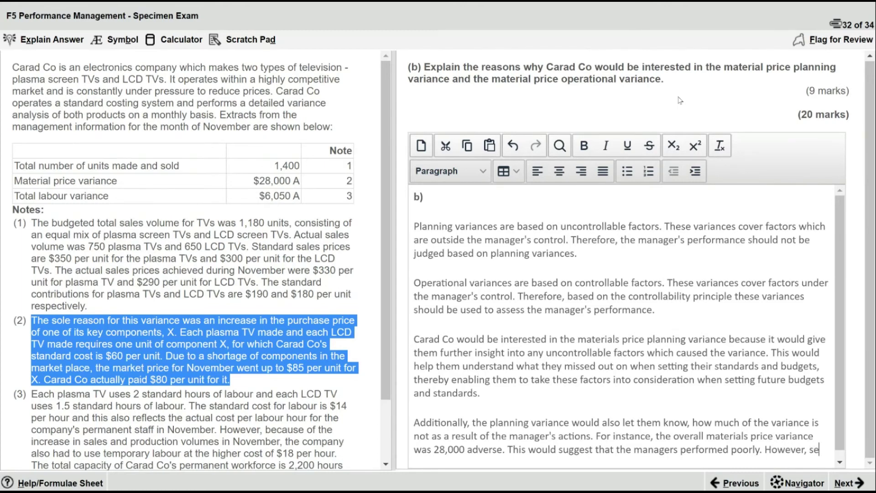
Step: Add "However, seeing that the planning materials price variance was 35,000 adverse, Carad Co would be able to see, that the adverse variance is not the managers fault."
{"action": "type", "text": "eing theat th"}
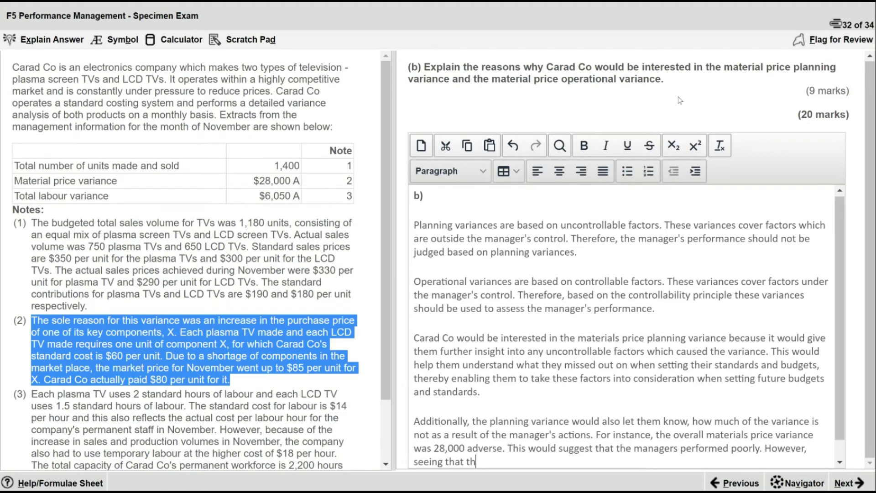
{"action": "type", "text": "e planning materials price"}
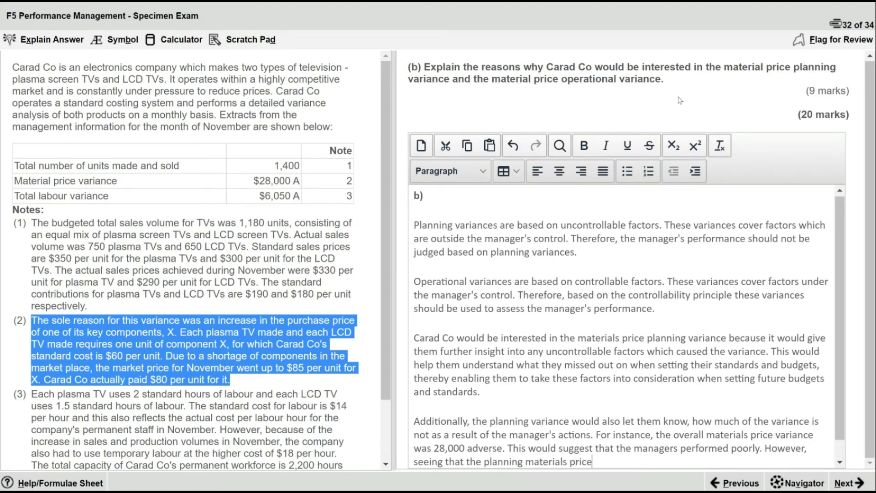
{"action": "type", "text": " variance was"}
{"action": "type", "text": " 335,"}
{"action": "type", "text": "000"}
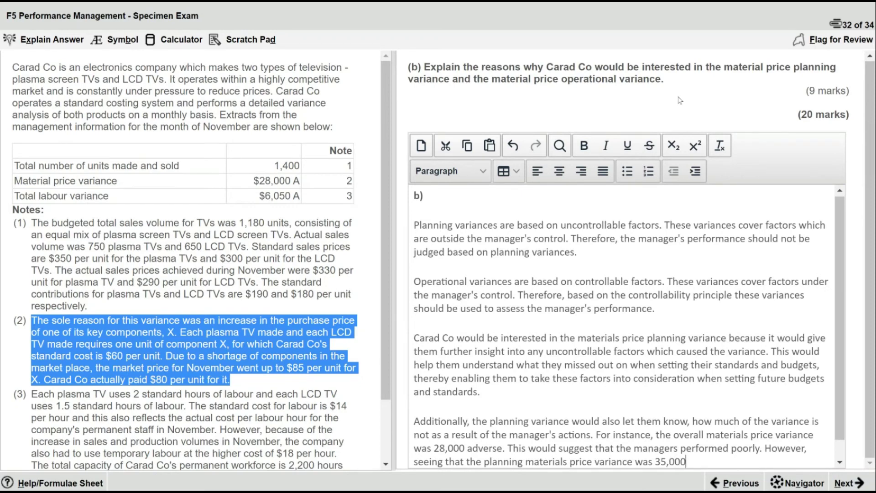
{"action": "type", "text": " adverse, Carad Co would be able to see, that the adverse variance is not the managers fau"}
{"action": "type", "text": "lt. "}
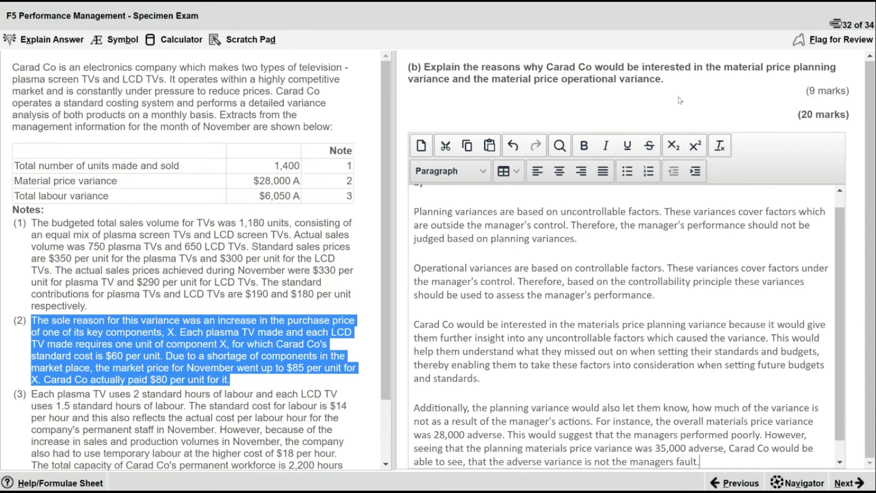
Step: Add "Therefore, they would not wrongly blame the manager for this. Thereby avoiding demotivating the manager for something outside his control."
{"action": "type", "text": "Rathe"}
{"action": "type", "text": "Therefore, t"}
{"action": "type", "text": "hey wou"}
{"action": "type", "text": "ld not wron"}
{"action": "type", "text": "gly blame the"}
{"action": "type", "text": " manager"}
{"action": "type", "text": " for "}
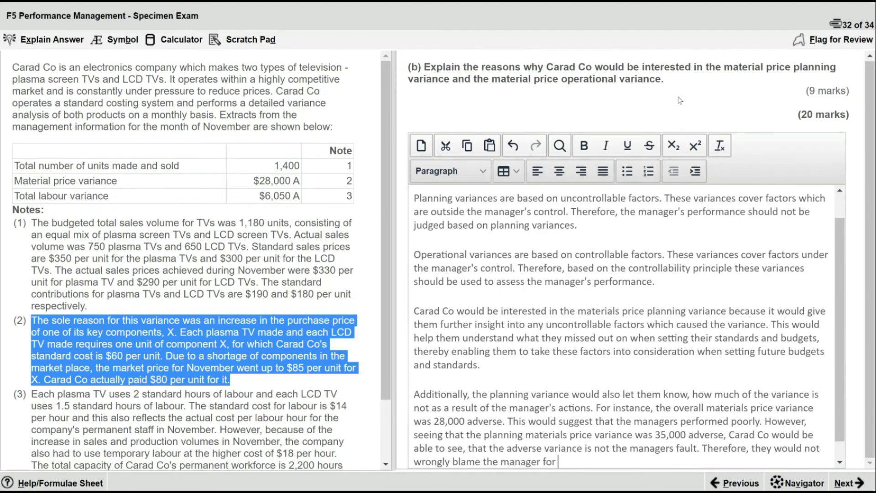
{"action": "type", "text": "this. Thereby ac"}
{"action": "key", "text": "BackSpace"}
{"action": "type", "text": "voiding demotivating the manager for"}
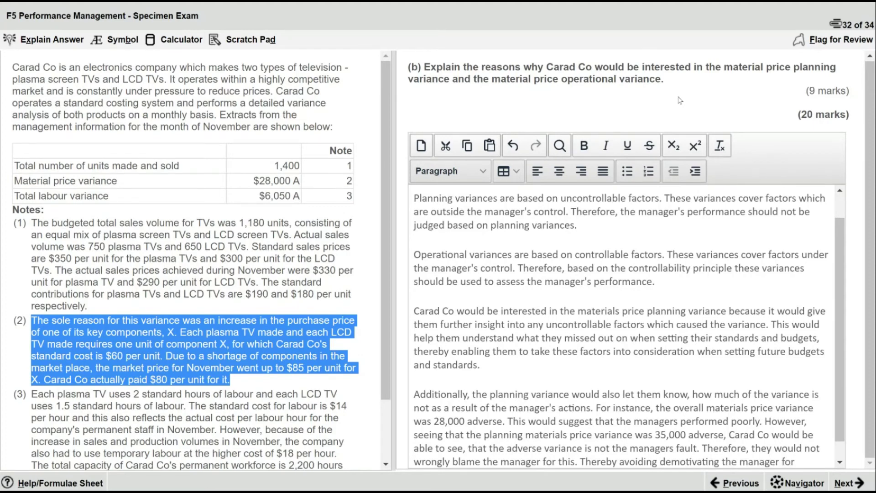
{"action": "type", "text": " someth"}
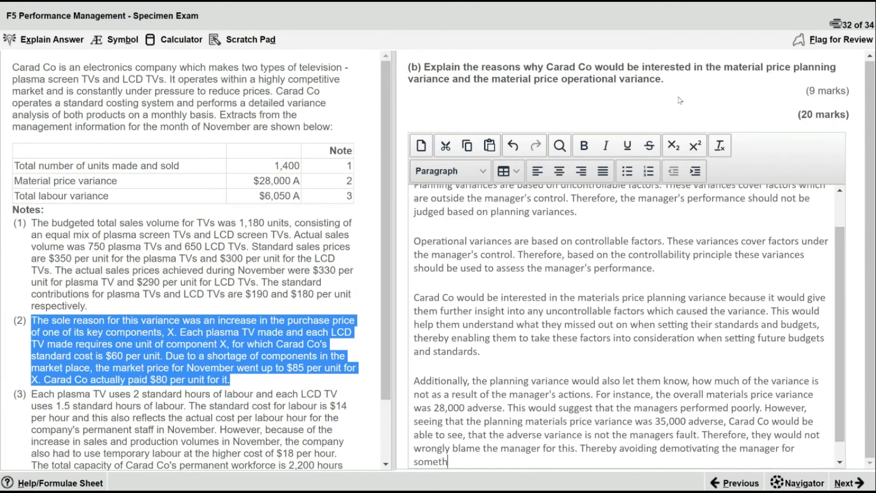
{"action": "type", "text": "ing outside his controll"}
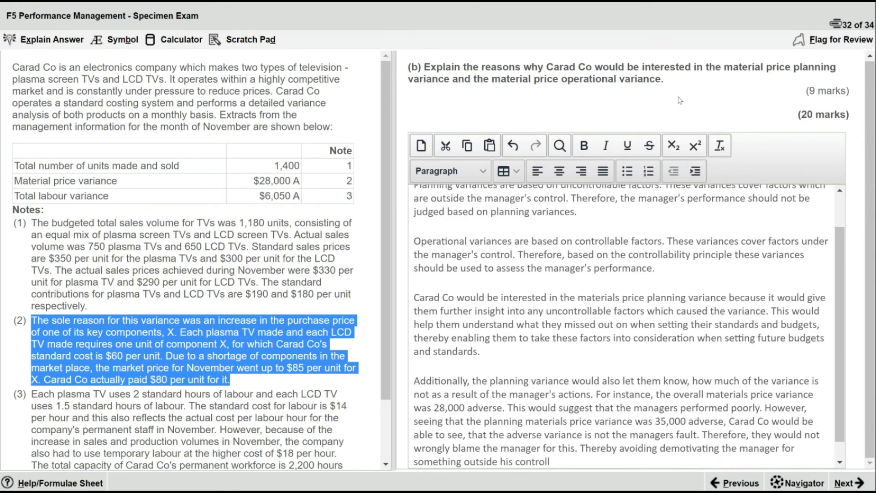
Step: Add "Rather Carad Co will now realize that they need to look into why the market price changed, which was due to shortage of components."
{"action": "type", "text": "Rather Cara d"}
{"action": "key", "text": "BackSpace"}
{"action": "key", "text": "BackSpace"}
{"action": "type", "text": "d Co will now"}
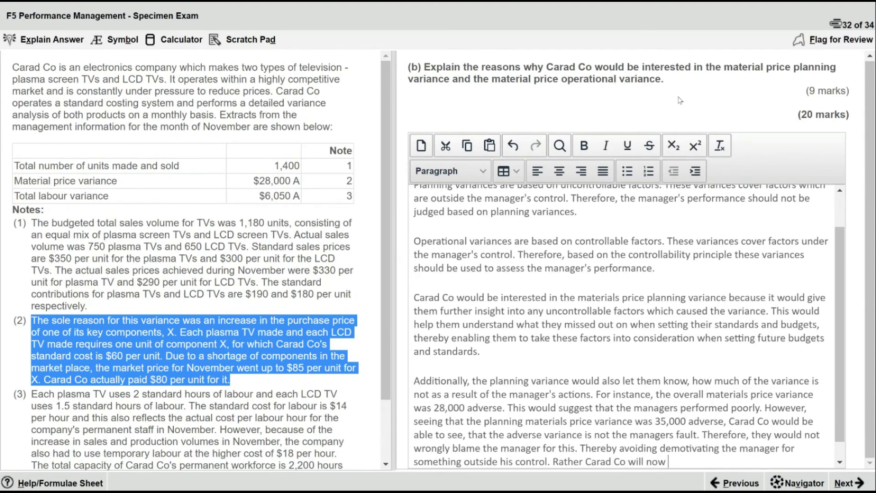
{"action": "type", "text": " realize that they"}
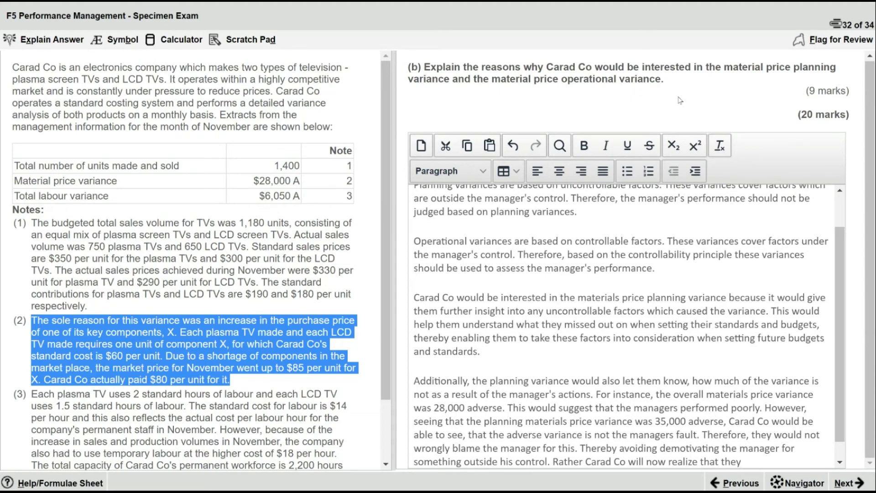
{"action": "type", "text": " need to look into why the "}
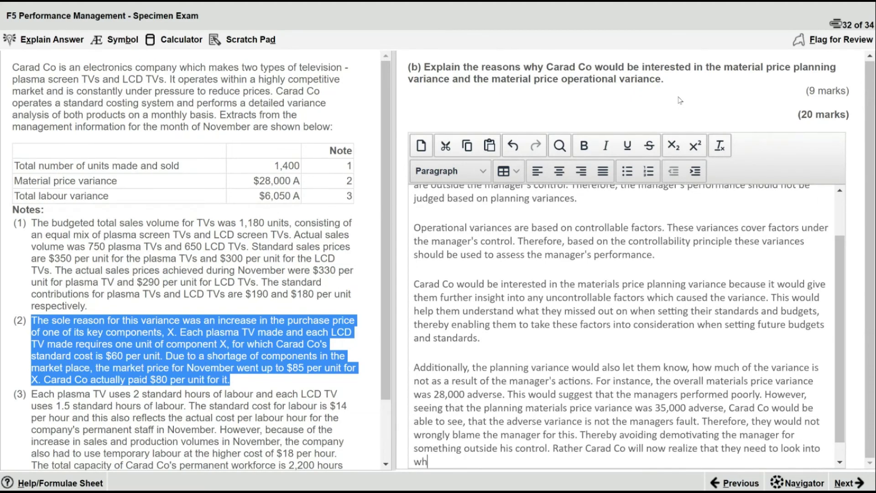
{"action": "type", "text": "market price changed, which was due to shortage of componenet"}
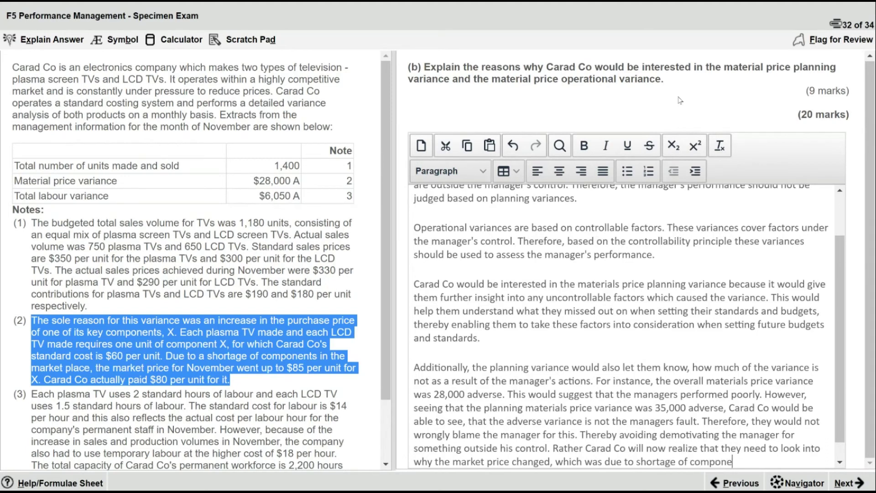
{"action": "key", "text": "BackSpace"}
Step: Follow the shortage of components sentence with "Seeing this they can now be aware about the potential shortages in the future"
{"action": "type", "text": "ts. Seeing this the"}
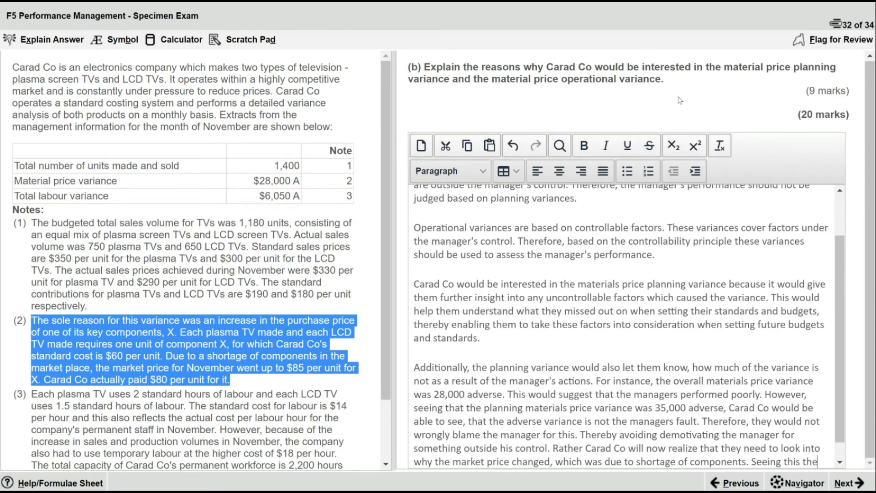
{"action": "type", "text": "y can now"}
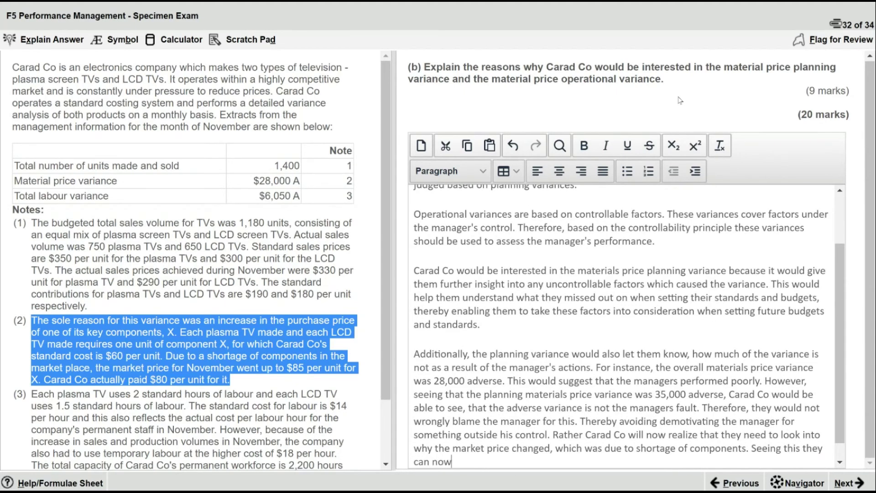
{"action": "type", "text": " be aware about the poten"}
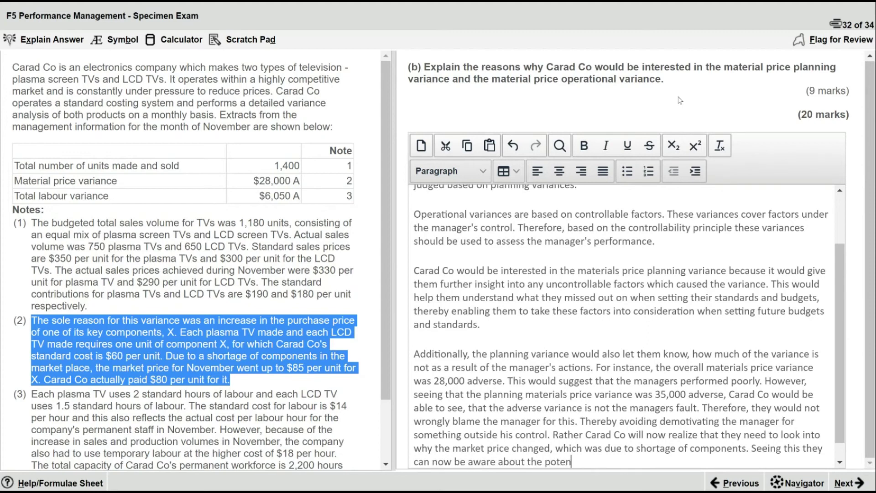
{"action": "type", "text": "tial shortages in the fu"}
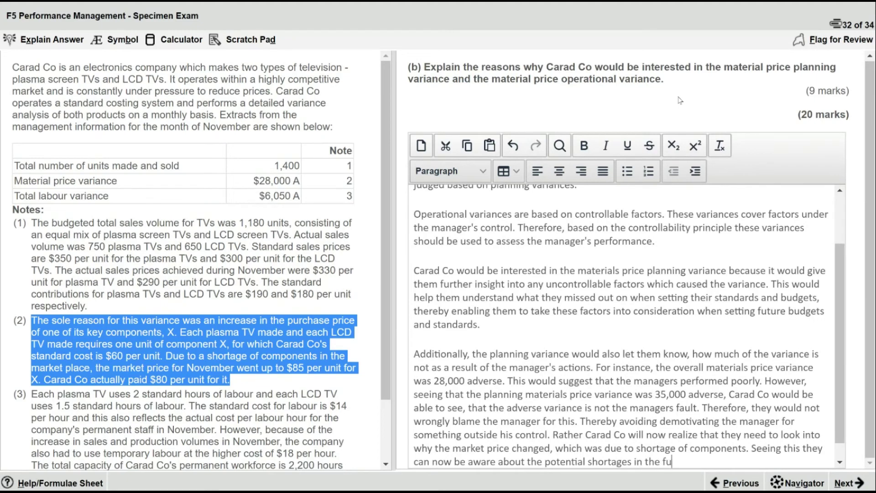
Step: Continue the sentence with "and also take action such as finding alternative supplers to prevent the issues from adversely impacting them in the future."
{"action": "type", "text": "ture and also take action such as fin"}
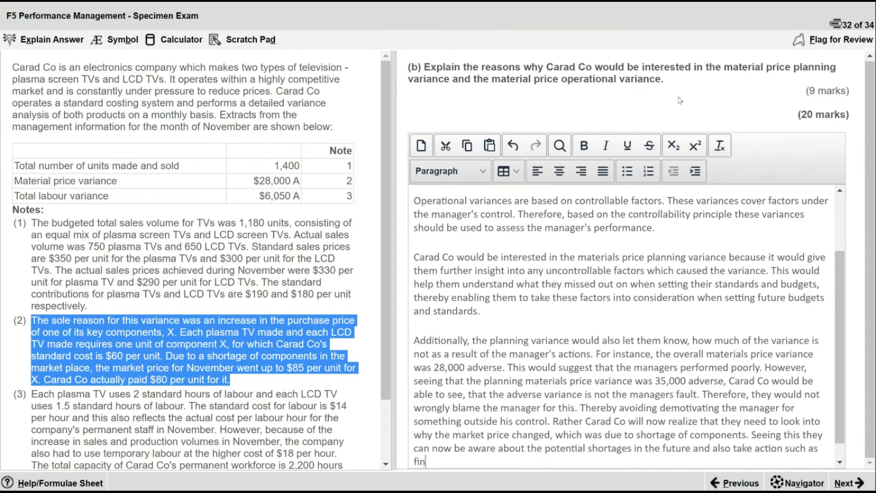
{"action": "type", "text": "ding alternative supple"}
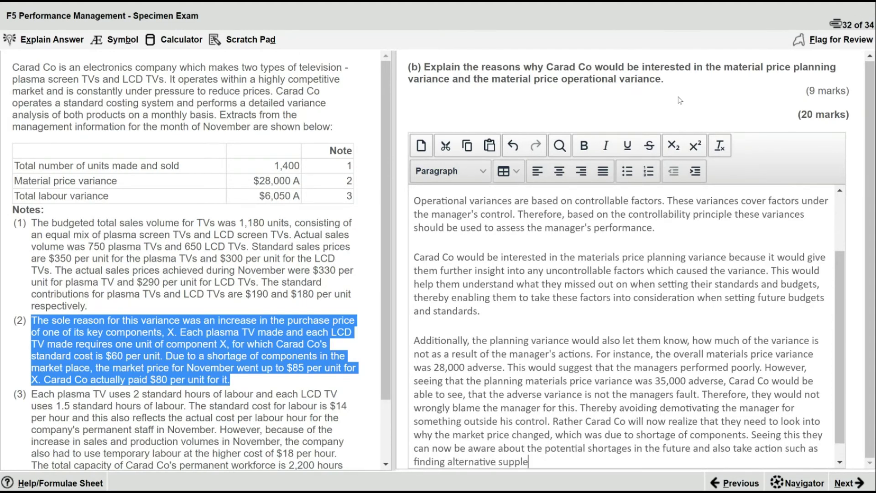
{"action": "type", "text": "rs to prvene"}
{"action": "type", "text": "t"}
{"action": "key", "text": "BackSpace"}
{"action": "key", "text": "BackSpace"}
{"action": "key", "text": "BackSpace"}
{"action": "key", "text": "BackSpace"}
{"action": "type", "text": "revent the"}
{"action": "type", "text": " issues"}
{"action": "type", "text": " for"}
{"action": "type", "text": "m a"}
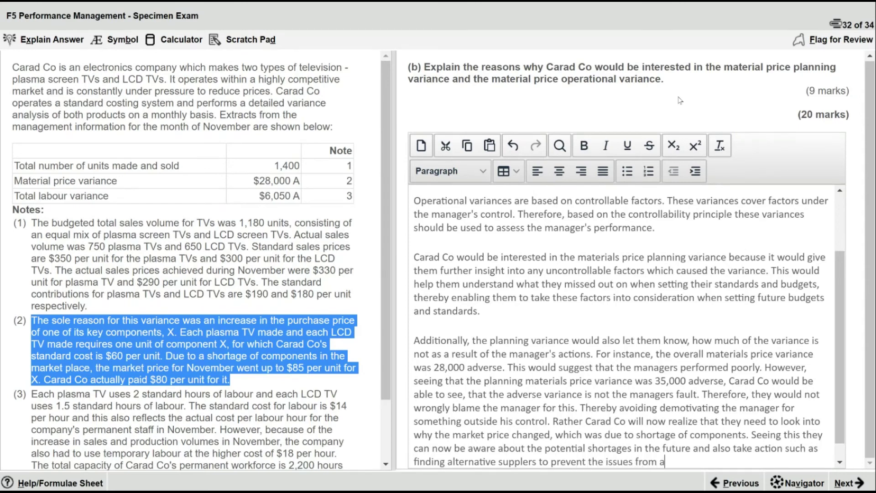
{"action": "type", "text": "dversely impacting them in the future."}
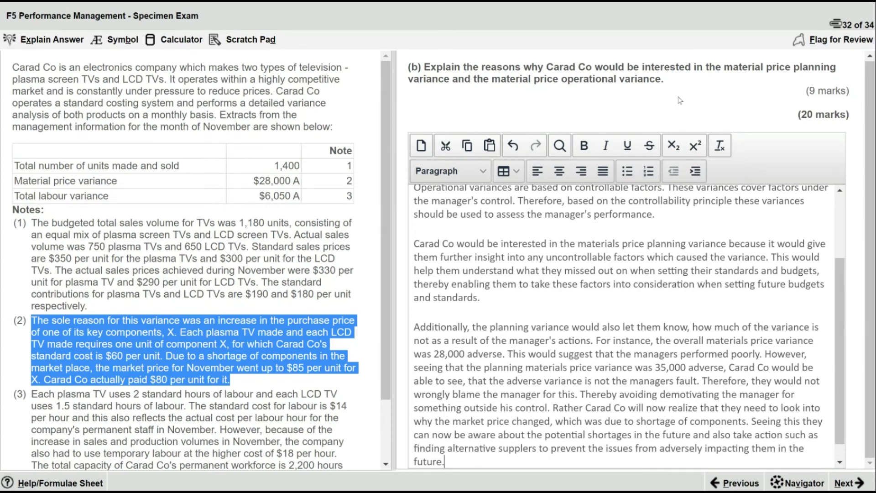
Step: Start a new paragraph after a blank line with "In the same manner, the operational variance would allow Carad Co to assess the manager's actual performance."
{"action": "key", "text": "Return"}
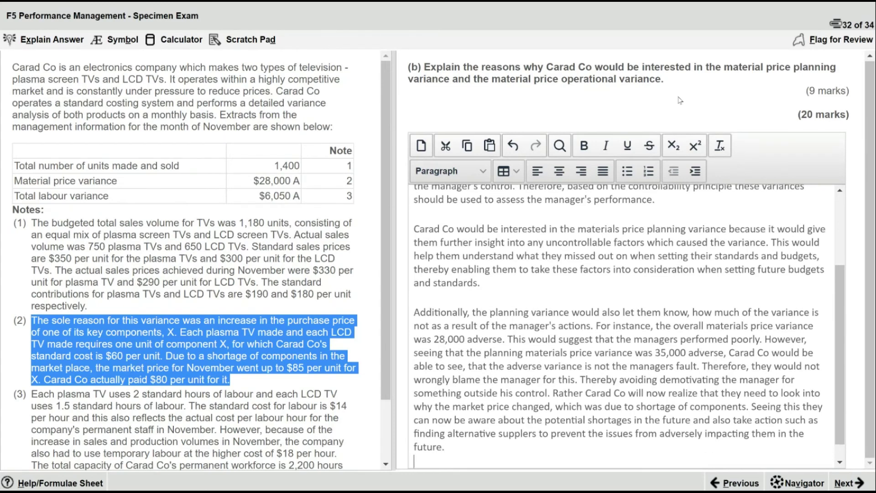
{"action": "key", "text": "Return"}
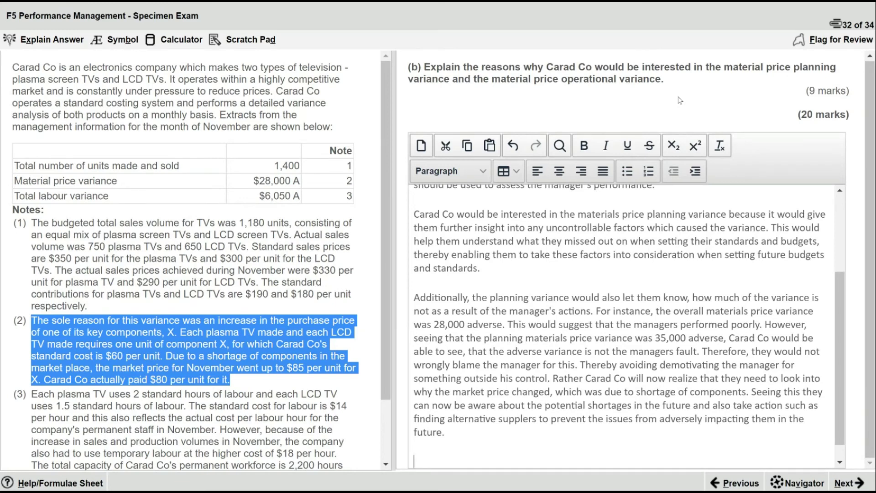
{"action": "type", "text": "In the a"}
{"action": "key", "text": "BackSpace"}
{"action": "type", "text": "same manner, the operational"}
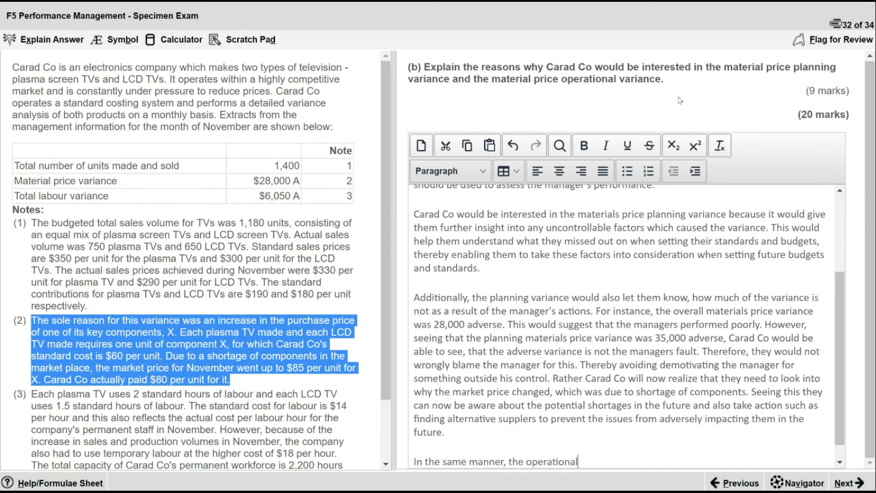
{"action": "type", "text": " variance would allow "}
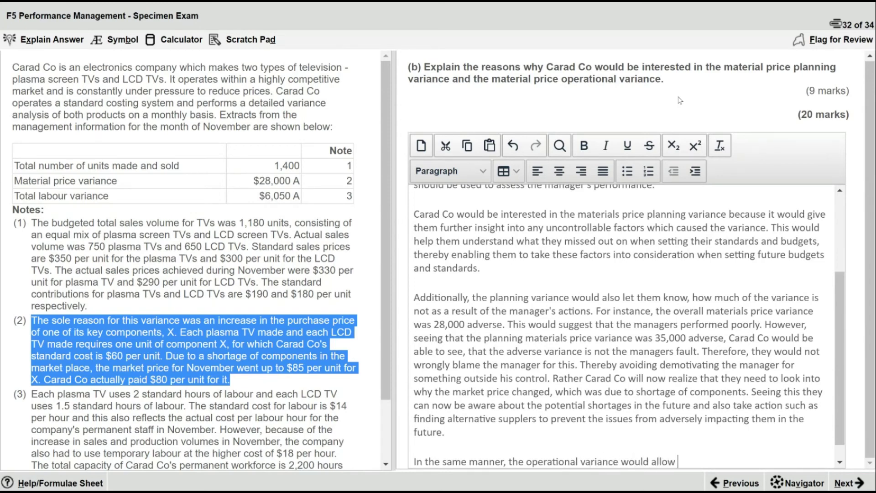
{"action": "type", "text": "Carad Co to assess the"}
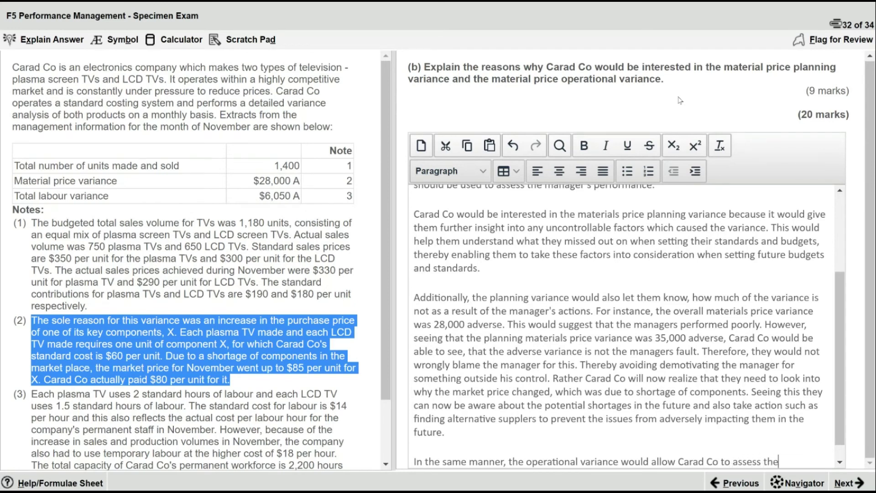
{"action": "type", "text": " manager's actual p"}
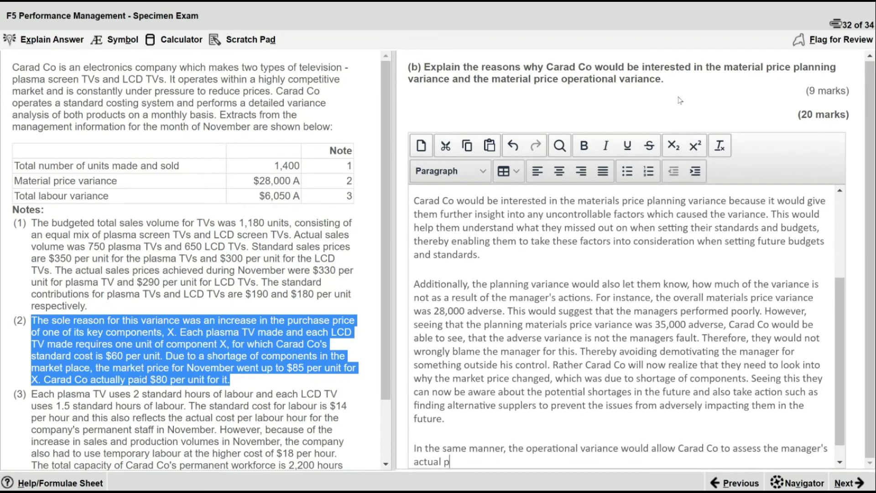
Step: Add "This will enable them to evaluate whether he is performing well or poorly, and they can then take appropriate action accordingly."
{"action": "type", "text": "erformance. This will enable t"}
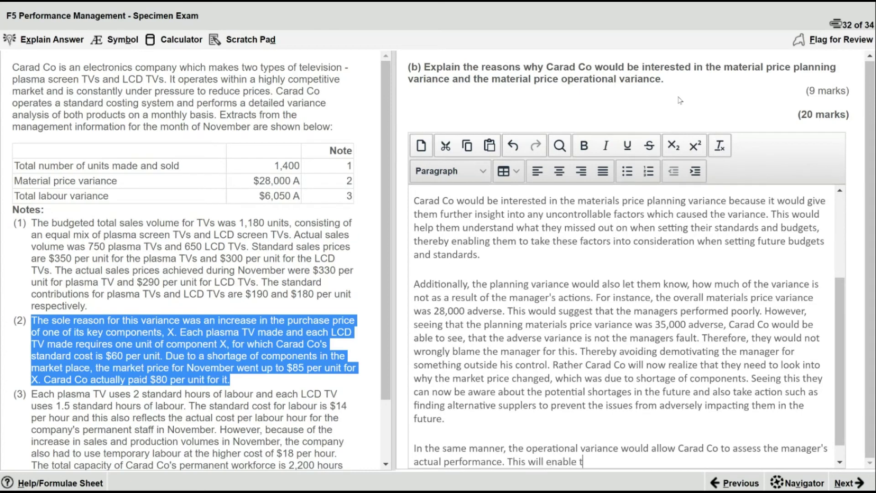
{"action": "type", "text": "hem to evaluate"}
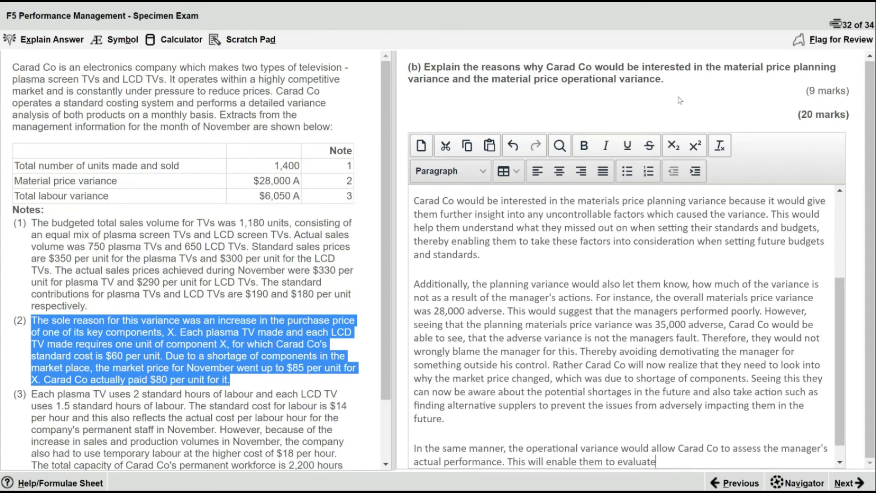
{"action": "type", "text": " whether he is performing well or poo"}
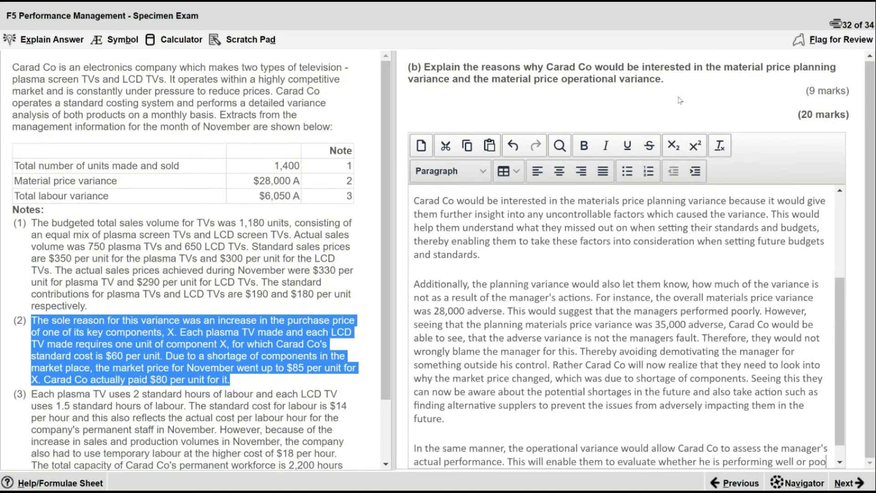
{"action": "type", "text": "rly, and"}
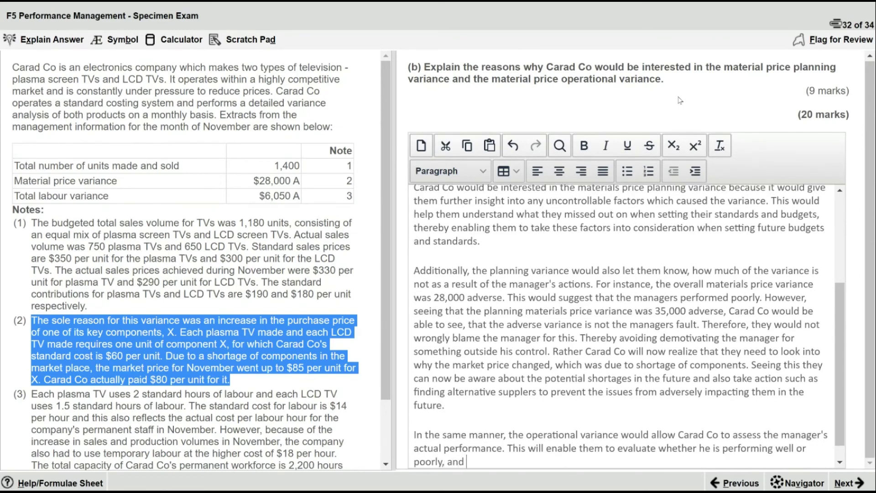
{"action": "type", "text": " they can then take"}
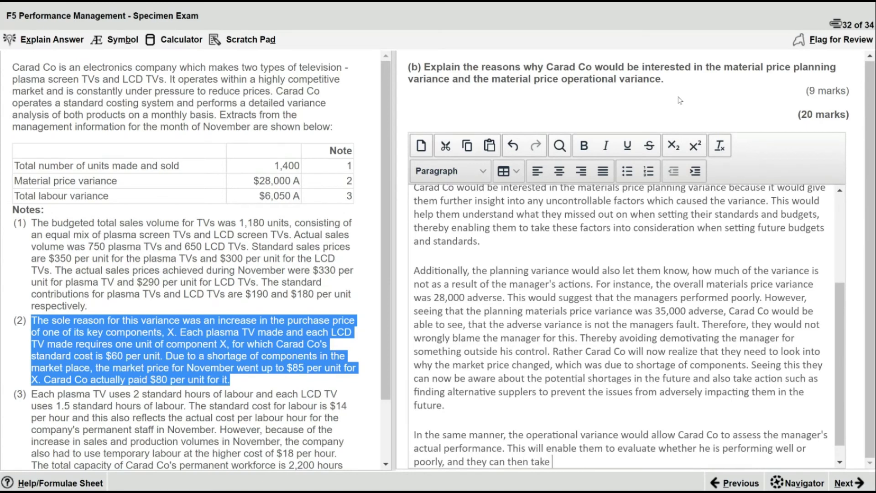
{"action": "type", "text": " apprpo"}
{"action": "key", "text": "BackSpace"}
{"action": "type", "text": "opriate action accordingly"}
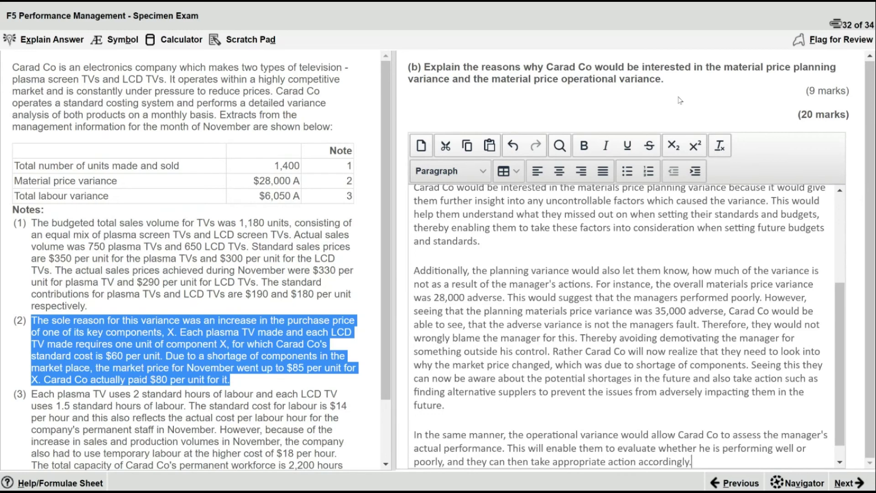
Step: Add "If the performance is good they could offer bonuses or other incentives to encourage more of the same."
{"action": "type", "text": ". If the performance is go"}
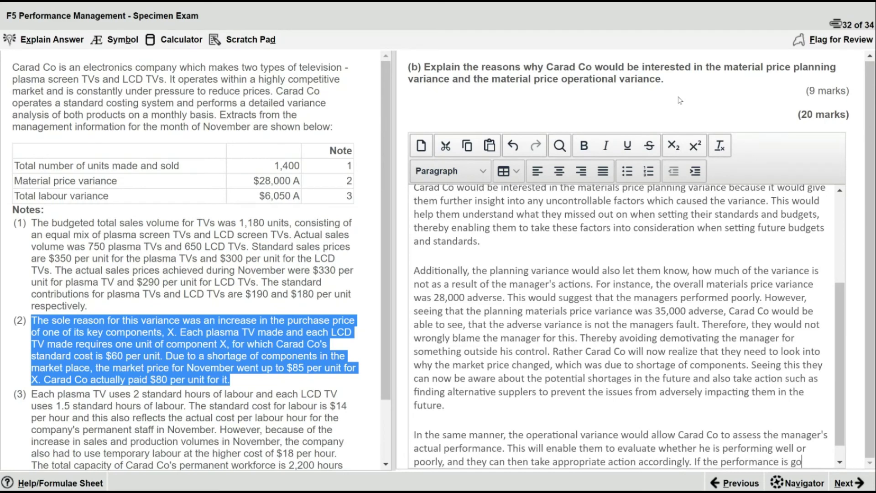
{"action": "type", "text": "od they could"}
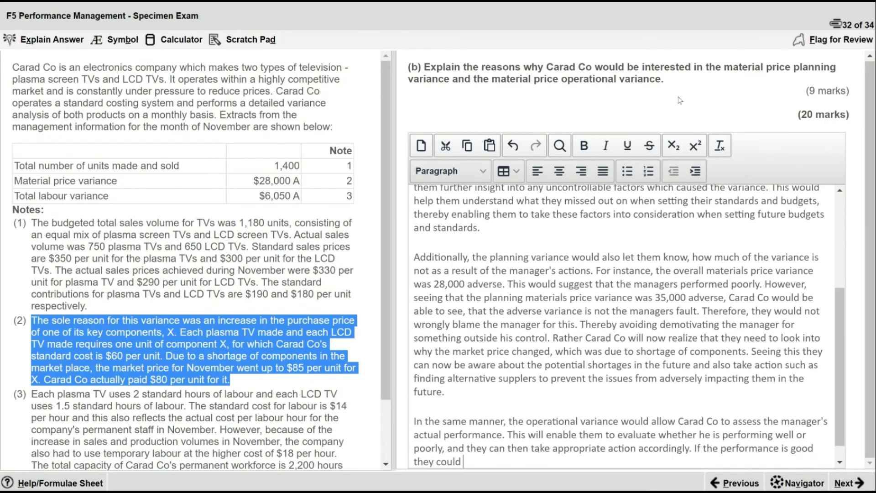
{"action": "type", "text": " offer bonuses or other "}
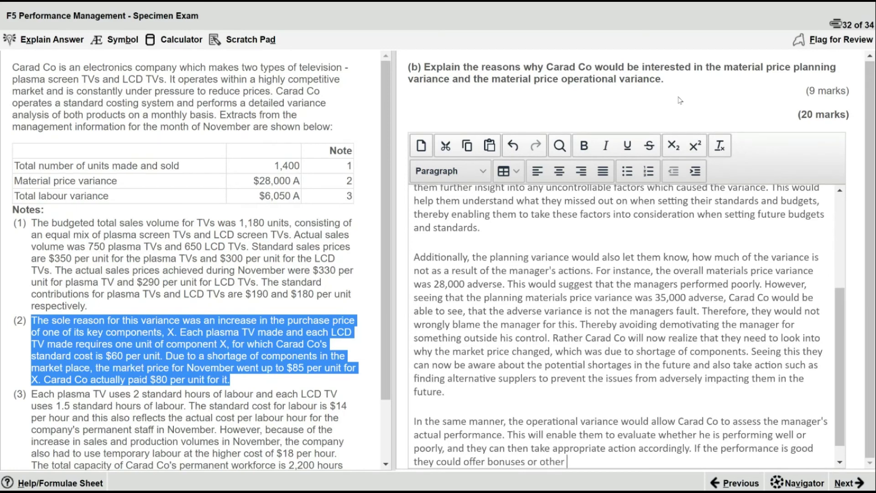
{"action": "type", "text": "incentives to envcourage more of the "}
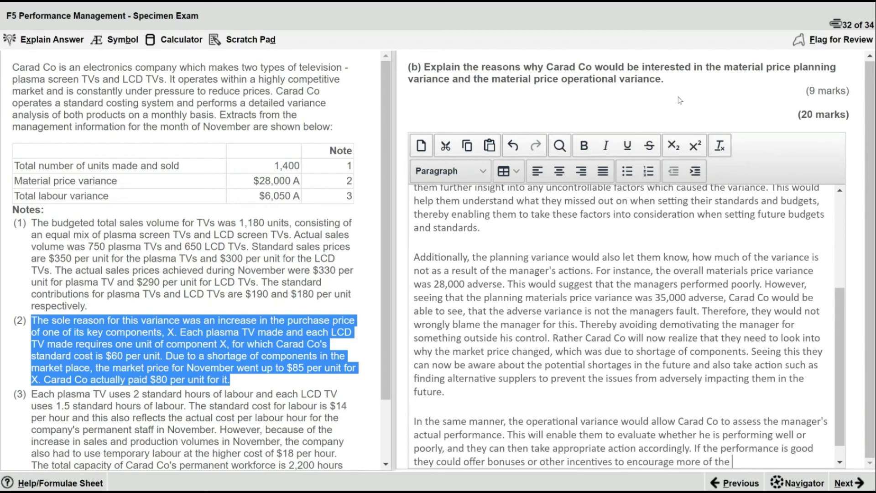
Step: Add "If it is poor then they can take corrective measures to fix the problem." and start a new line
{"action": "type", "text": "same. If it is poor th"}
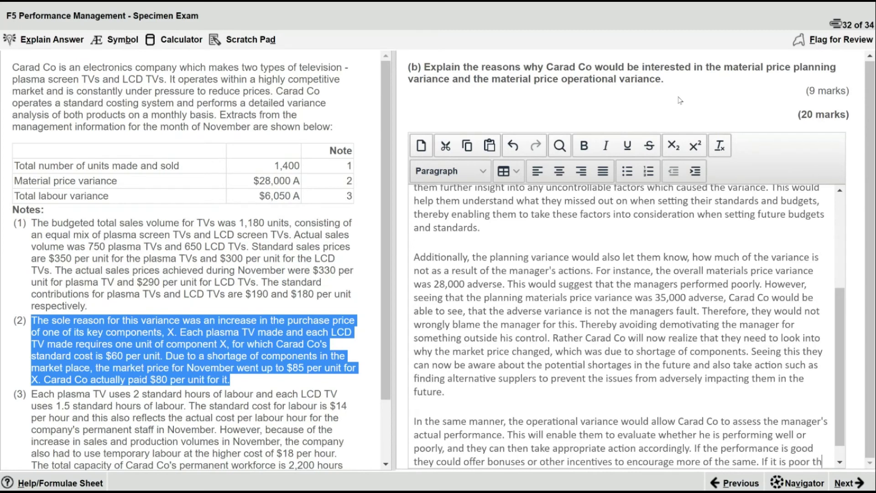
{"action": "type", "text": "en they can take corrective measures to"}
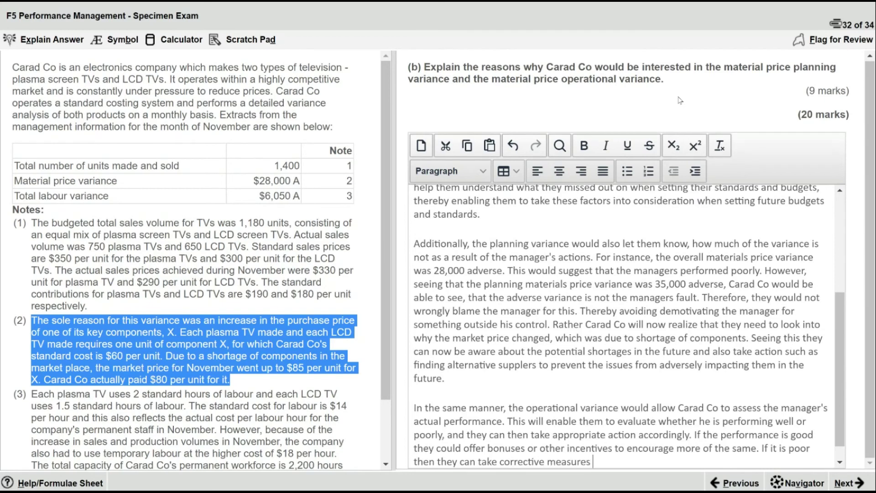
{"action": "type", "text": "fix the problem."}
{"action": "key", "text": "Return"}
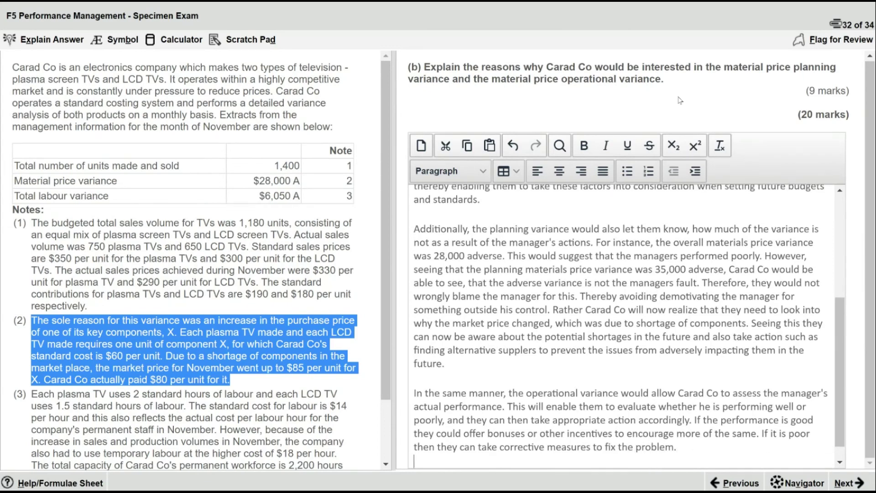
Step: Start a new paragraph after a blank line with "As we can see the operational materials price variance was $7,000 favorable."
{"action": "key", "text": "Return"}
{"action": "type", "text": "A"}
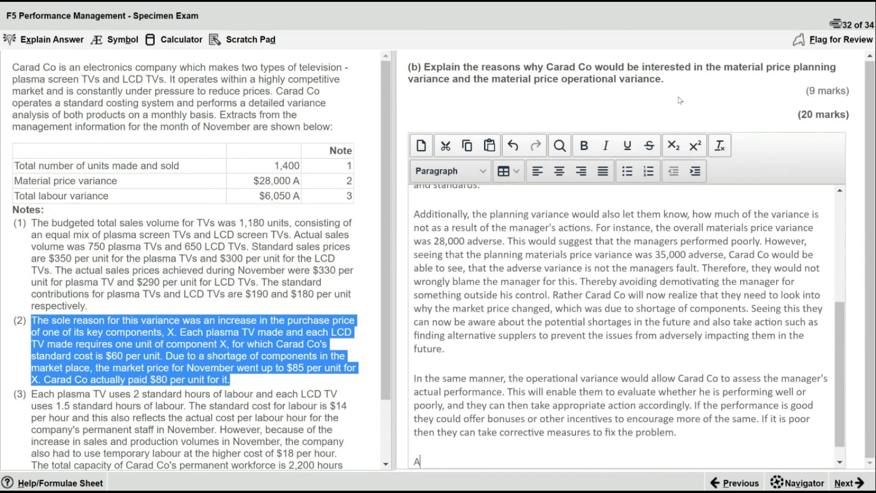
{"action": "type", "text": "s we can see the oper"}
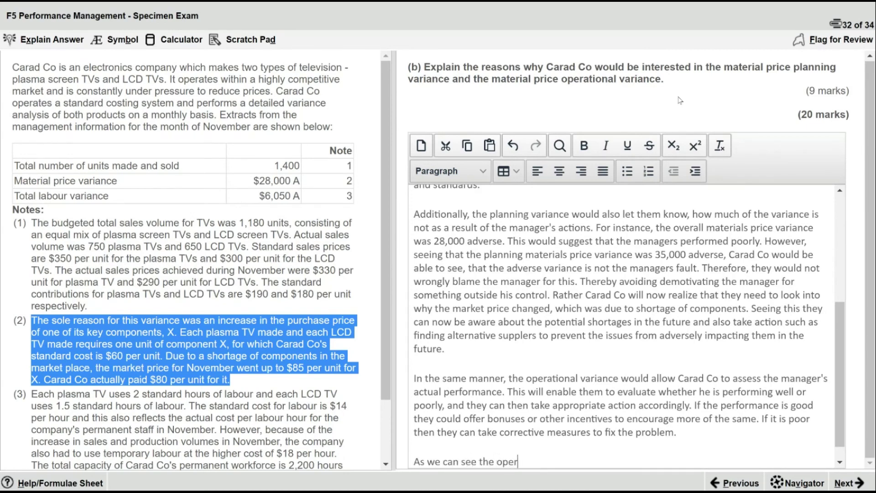
{"action": "type", "text": "a"}
{"action": "type", "text": "tion"}
{"action": "type", "text": "nal materia"}
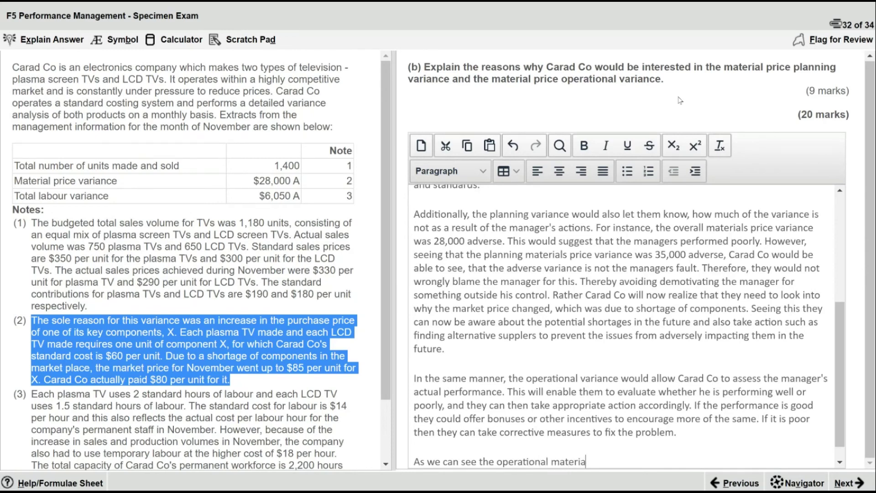
{"action": "type", "text": "ls price variance was"}
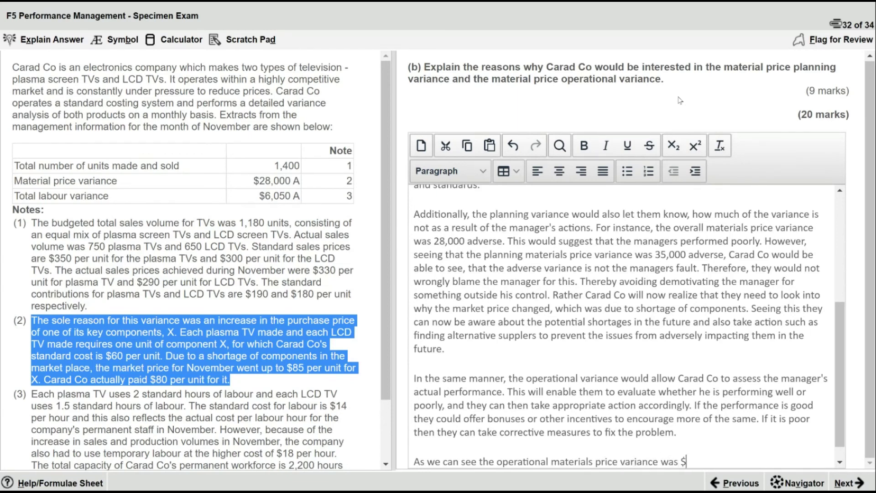
{"action": "type", "text": " $7,000 favorbalble. This was due"}
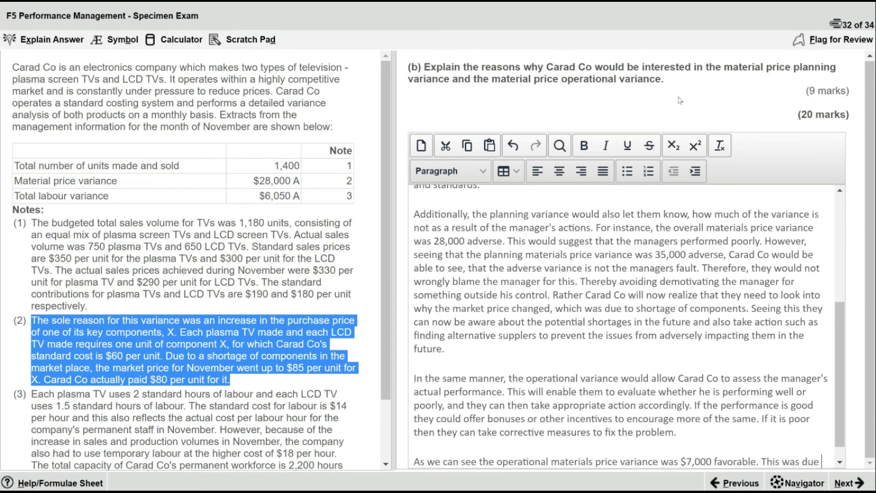
Step: Add "This was due to the fact that even though market prices rose from the expected $60 per unit to $85 per unit,"
{"action": "type", "text": " to the fact that even thou"}
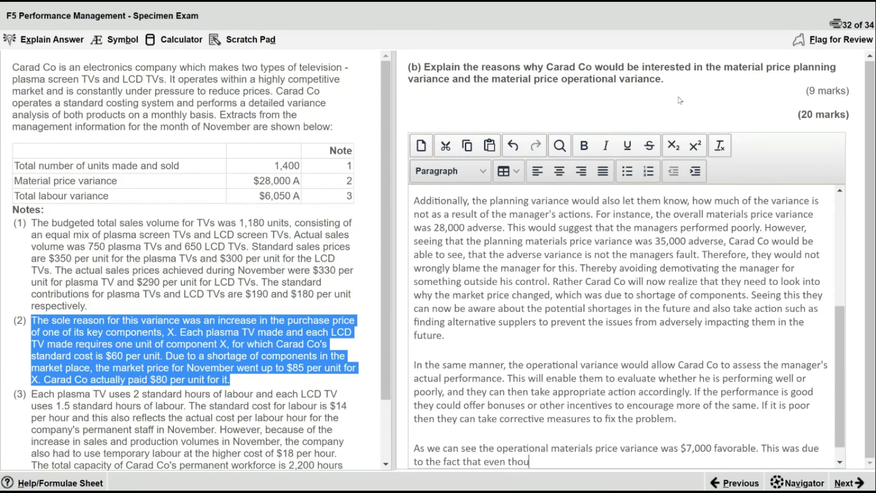
{"action": "type", "text": "gh market prices rose "}
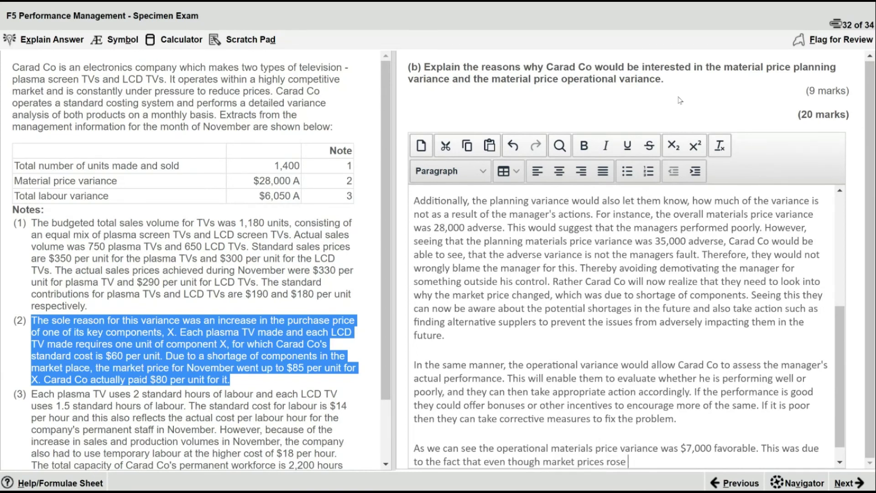
{"action": "type", "text": "from the expected $60 per unit to $85 per uni"}
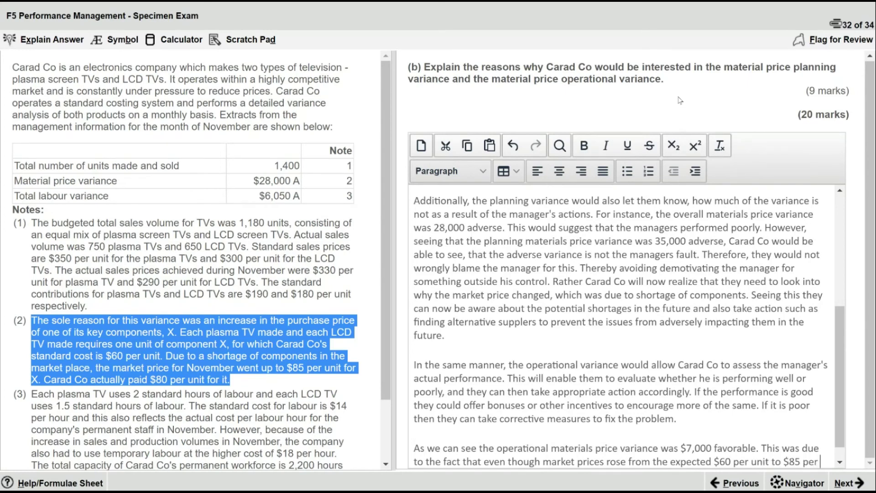
Step: Complete the market price sentence with "the manager was still able to obtain the materials at $80 per unit."
{"action": "type", "text": "t, the man"}
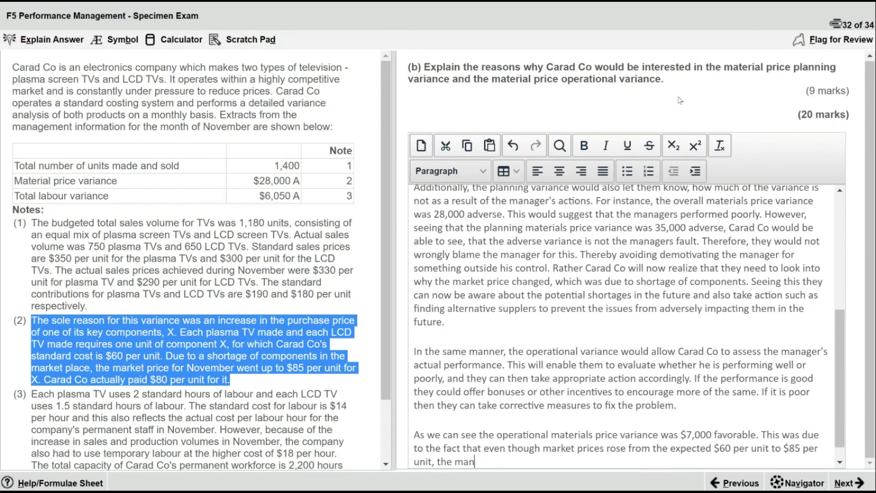
{"action": "type", "text": "ager was still able to obtain the materials at"}
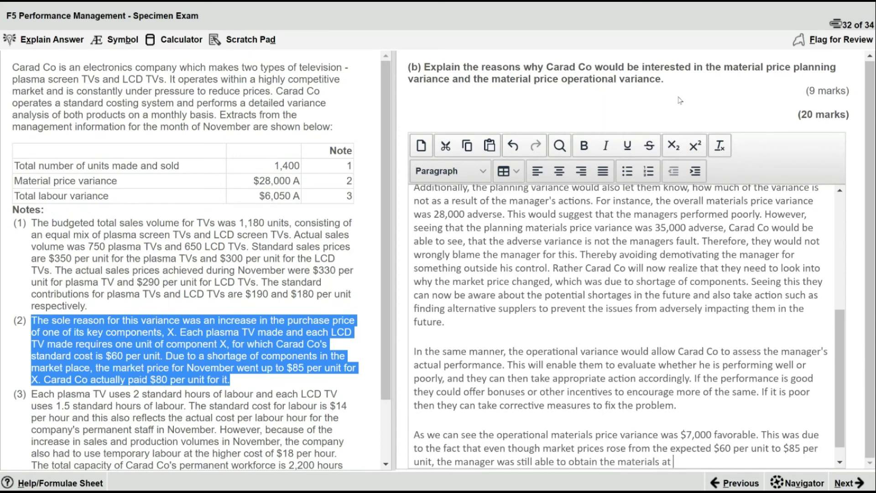
{"action": "type", "text": " $80 per unit. This means he"}
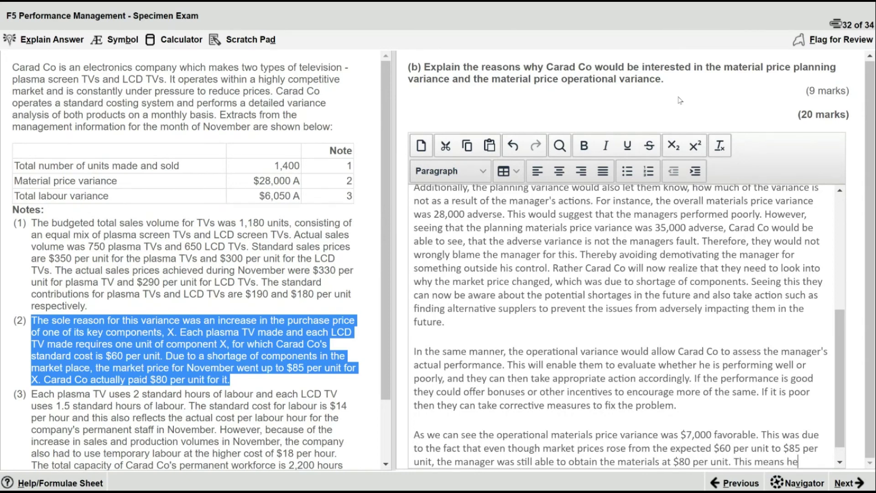
Step: Add "This means he performed well and was able to negotiate the price down with suppliers."
{"action": "type", "text": " performed "}
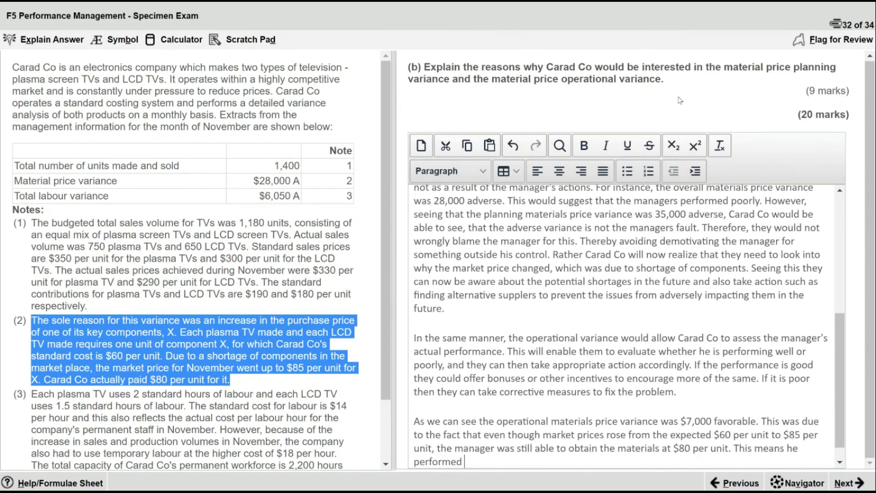
{"action": "type", "text": "well and was able to neg"}
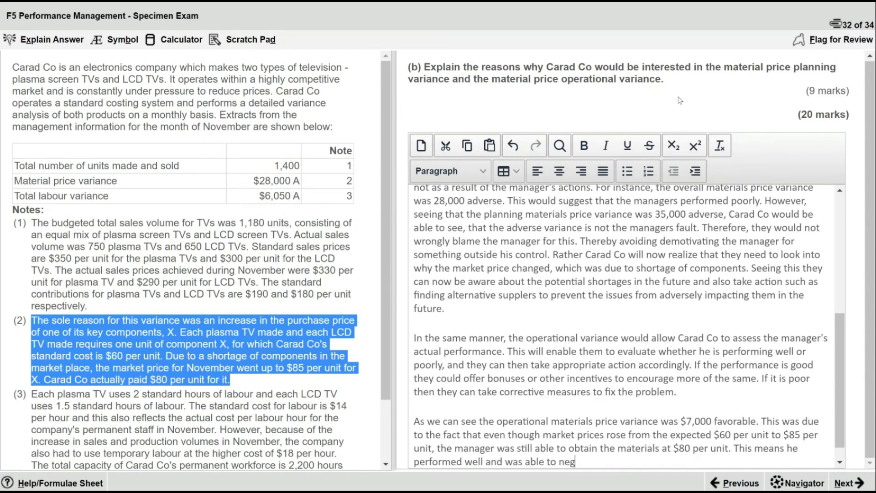
{"action": "type", "text": "otiate the price down with suppliers. Therefore"}
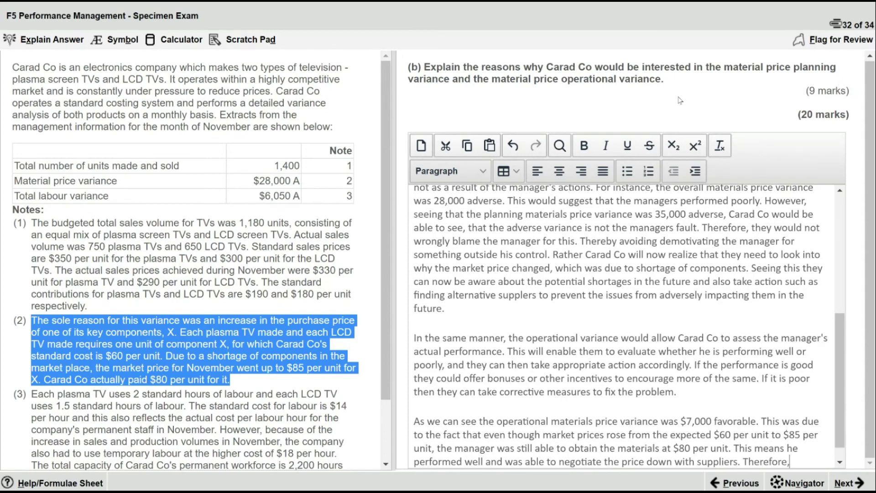
Step: Add "Therefore, Carad Co can take steps to reward and motivate him to continue performing in the same manner." and leave a blank line
{"action": "type", "text": ", Carad Co"}
{"action": "type", "text": " can take s"}
{"action": "type", "text": "tps to rewa"}
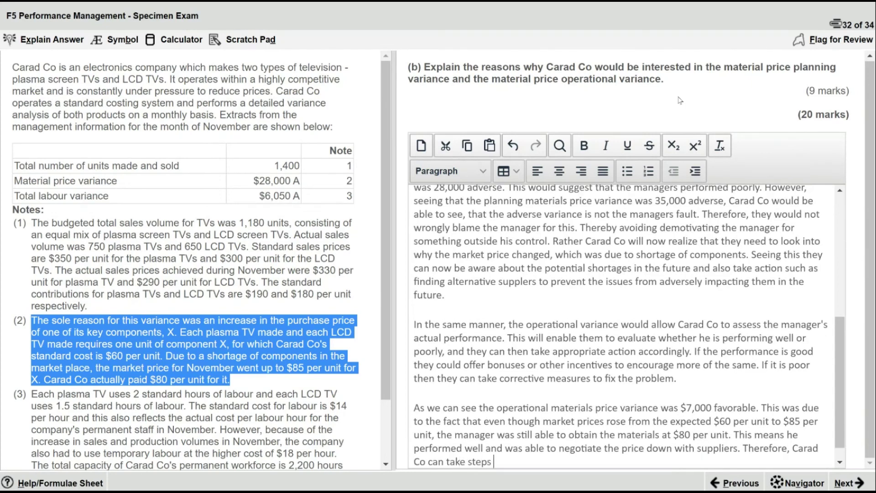
{"action": "type", "text": "rd and motivate him to continue performing in the same"}
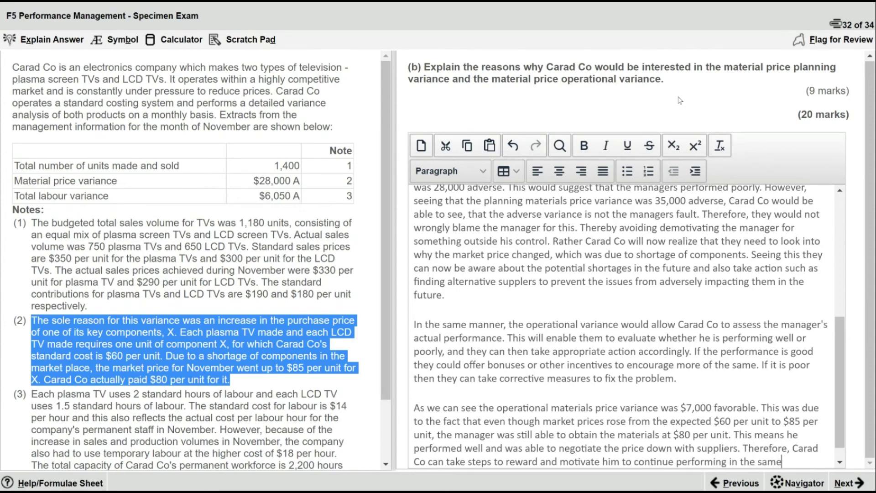
{"action": "type", "text": " manner."}
{"action": "key", "text": "Return"}
{"action": "key", "text": "Return"}
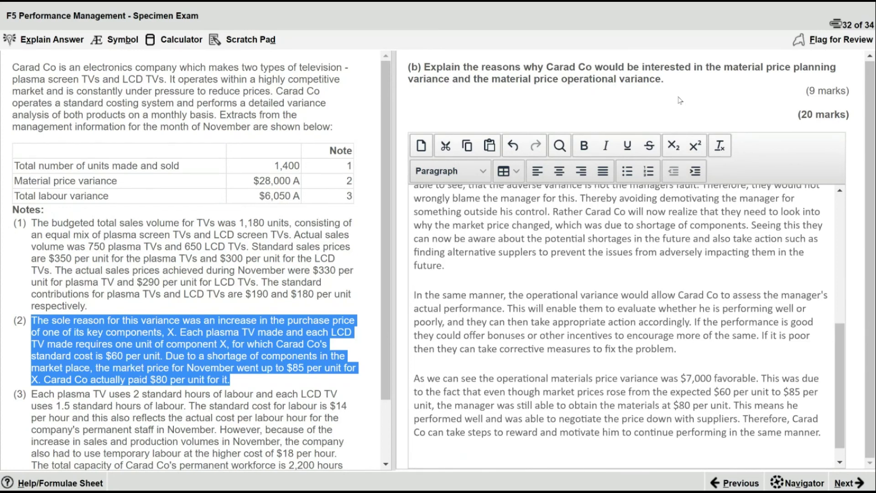
Step: Begin the paragraph with "It can be seen that, had Carad Co not obtained the planning and operational components of the materials price variance,"
{"action": "type", "text": "It can be seen that, had Carad Co"}
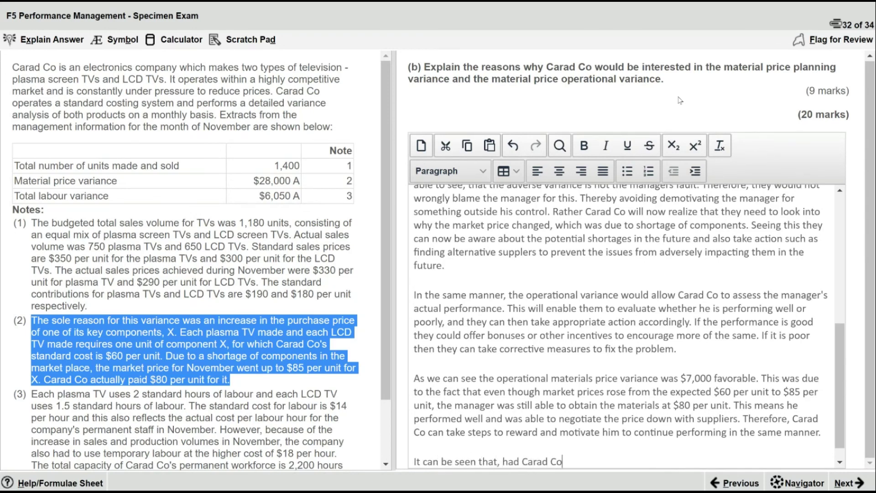
{"action": "type", "text": " not"}
{"action": "type", "text": " onb"}
{"action": "type", "text": "btained the p"}
{"action": "type", "text": "lanning "}
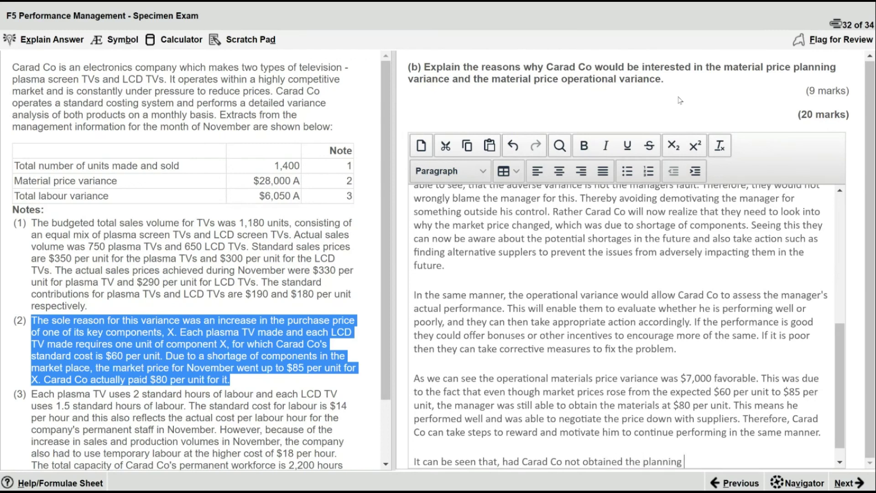
{"action": "type", "text": "and operational component"}
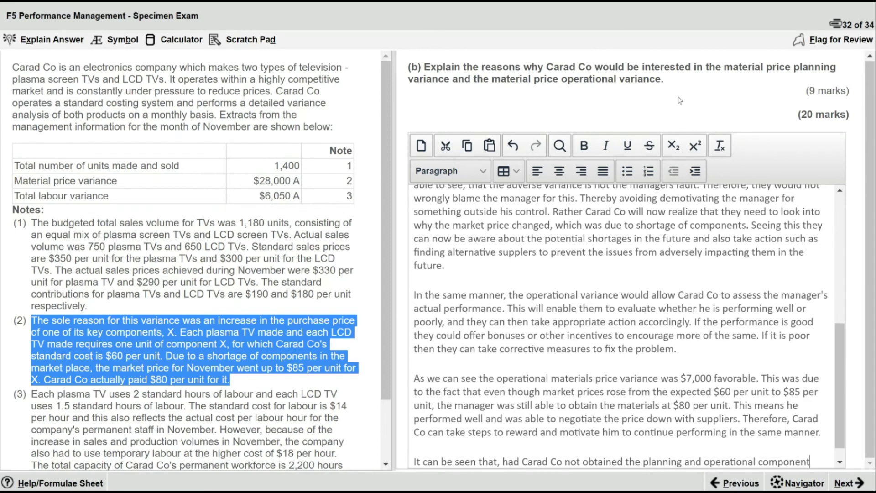
{"action": "type", "text": "s of the variances"}
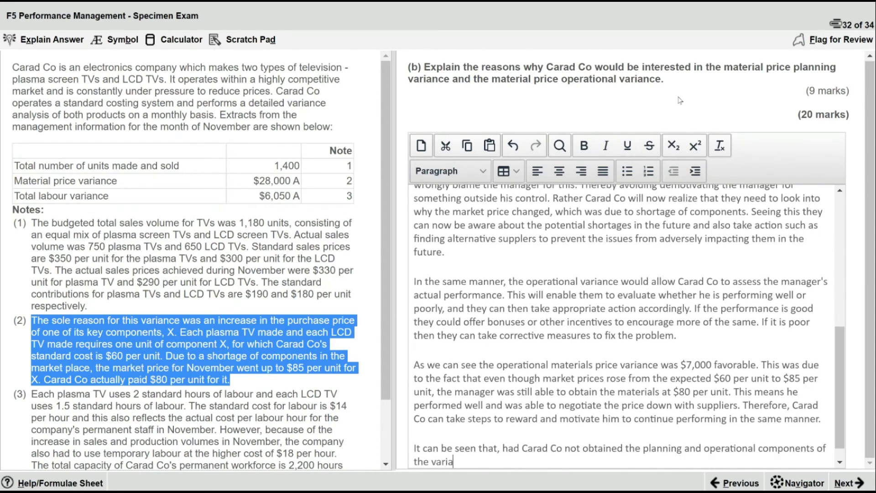
{"action": "key", "text": "BackSpace"}
{"action": "key", "text": "BackSpace"}
{"action": "key", "text": "BackSpace"}
{"action": "key", "text": "BackSpace"}
{"action": "key", "text": "BackSpace"}
{"action": "type", "text": "materials price varai"}
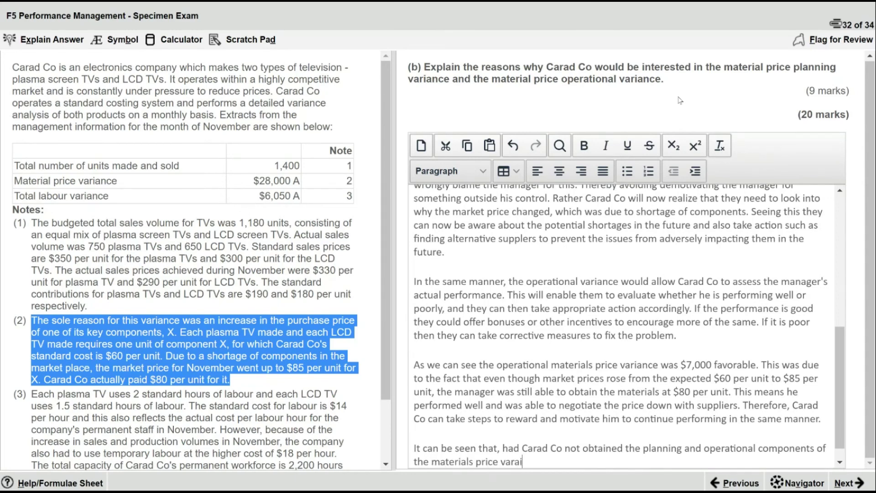
{"action": "type", "text": "nceiance, they would have"}
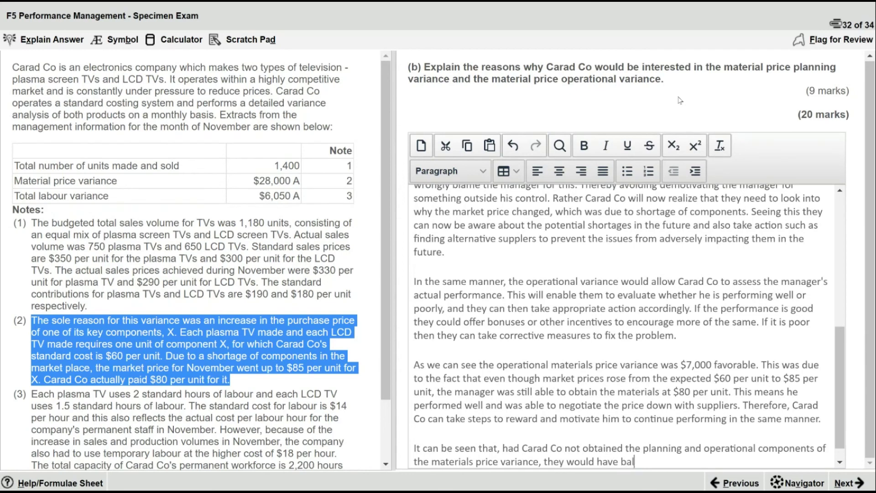
Step: Continue with "they would have blamed the manager for a poor perform, even though he actually did well in the given circumstances."
{"action": "type", "text": " blamed the mana"}
{"action": "type", "text": "ger for a poor per"}
{"action": "type", "text": "form, "}
{"action": "type", "text": "ven though "}
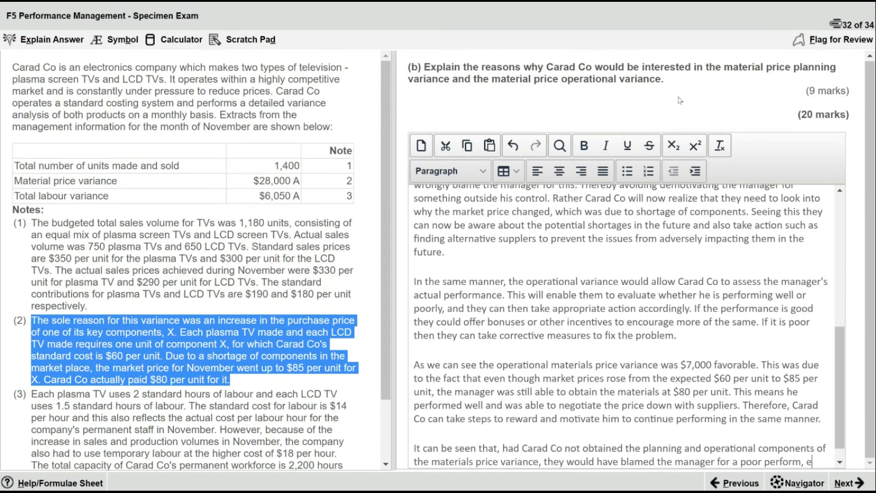
{"action": "type", "text": "he"}
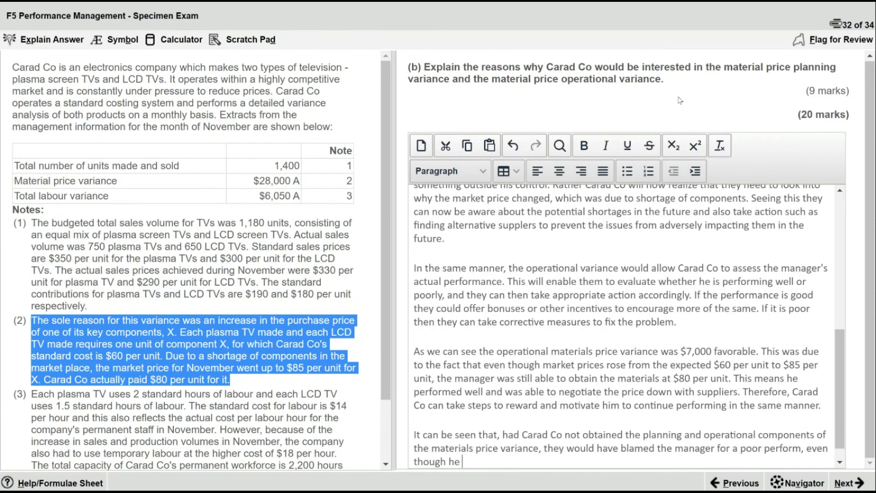
{"action": "type", "text": " actually did well in the given circumstances. Thi"}
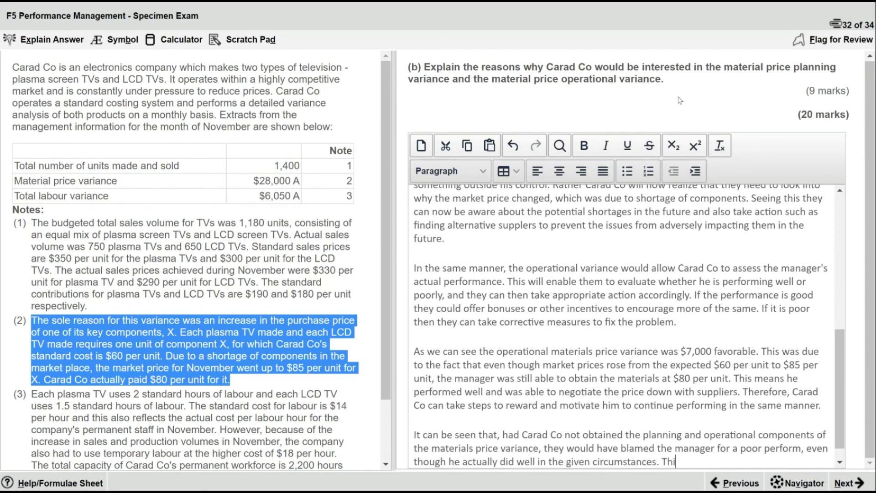
Step: Add "This would have demotivated the manager, and kept Carad Co unaware about the problems relating to shortages of supply in the market."
{"action": "type", "text": "s would have demotivate"}
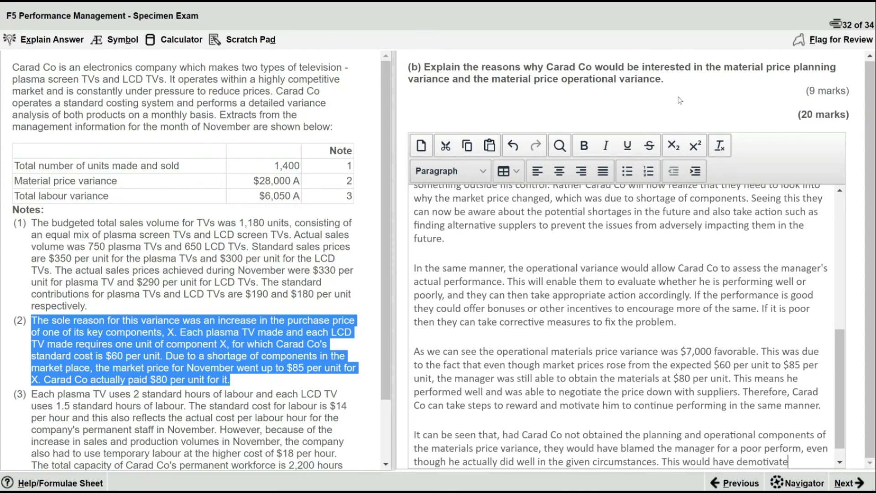
{"action": "type", "text": "d the manager, and kep"}
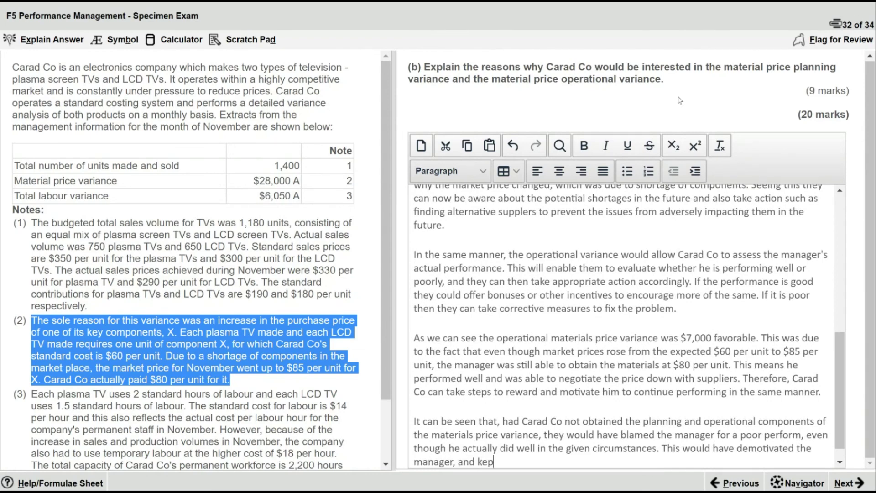
{"action": "type", "text": "t Carad Co unawa"}
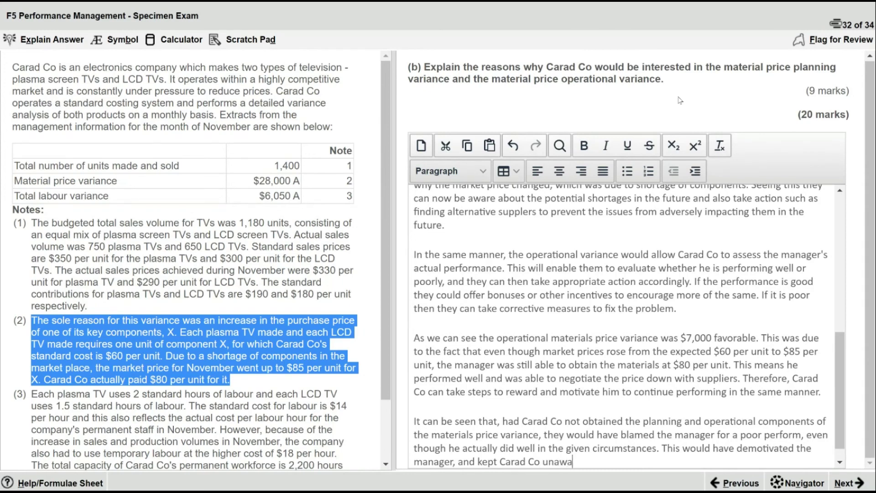
{"action": "type", "text": "re about the proble"}
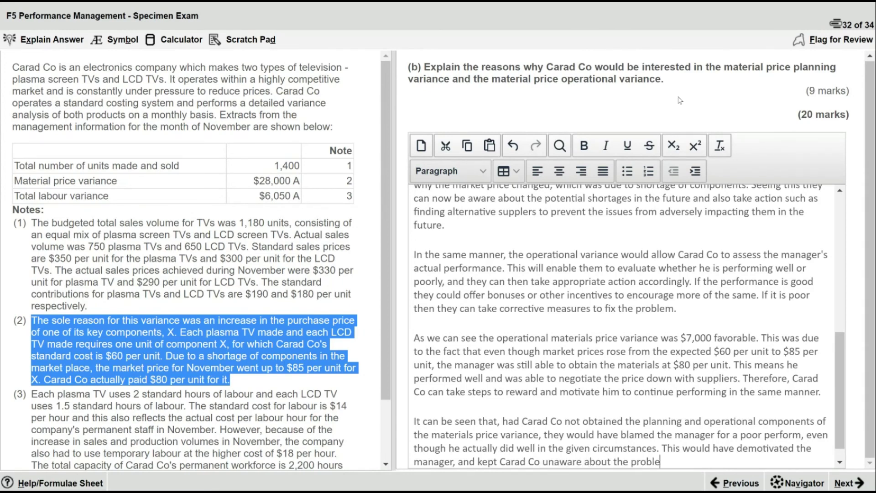
{"action": "type", "text": "ms relating to sho"}
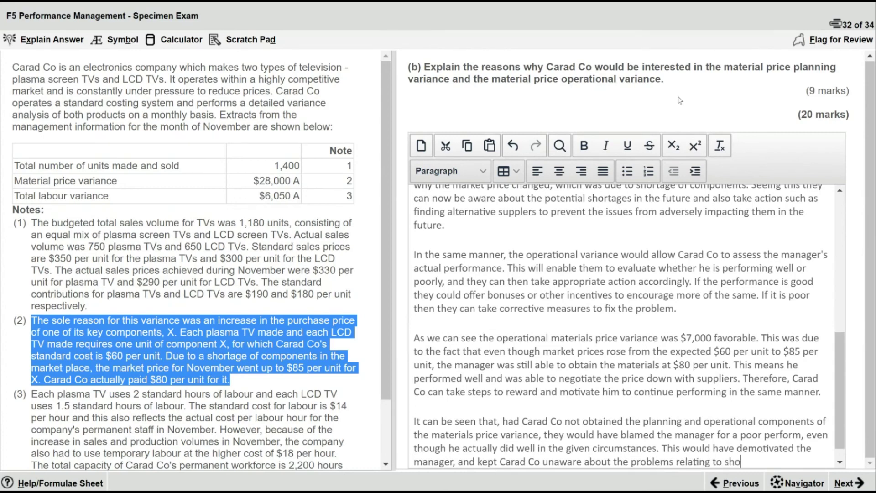
{"action": "type", "text": "rages of supply in the market."}
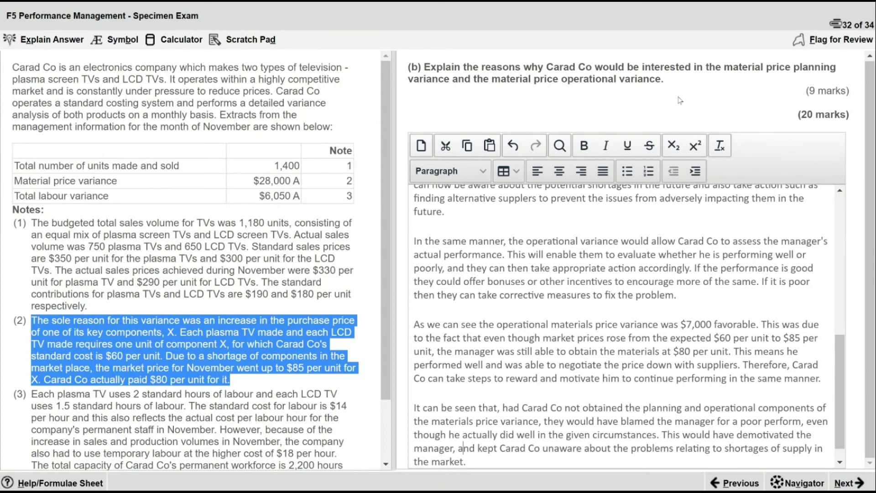
Step: Review the part (b) answer from its beginning, highlighting the two opening paragraphs on planning and operational variances, and check the remaining paragraphs
{"action": "key", "text": "ctrl+Home"}
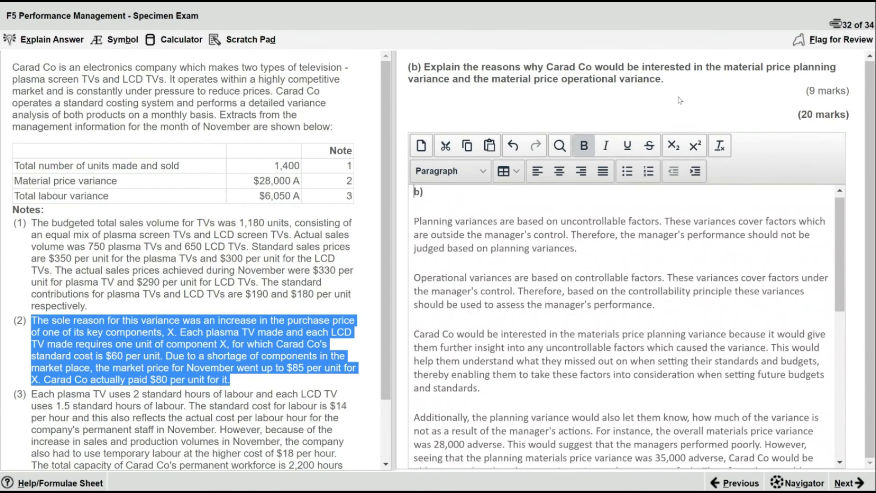
{"action": "key", "text": "Down"}
{"action": "key", "text": "Down"}
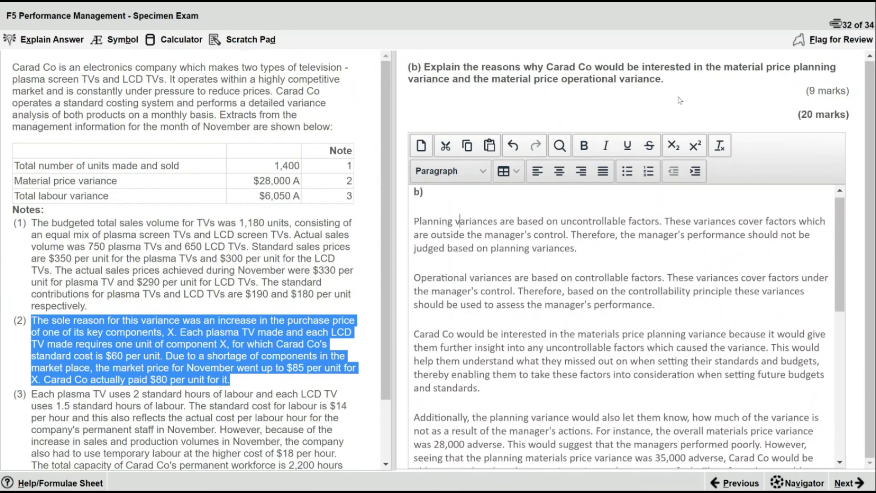
{"action": "key", "text": "shift+Down"}
{"action": "key", "text": "shift+Down"}
{"action": "key", "text": "shift+Down"}
{"action": "key", "text": "shift+Down"}
{"action": "key", "text": "shift+Down"}
{"action": "key", "text": "shift+Down"}
{"action": "key", "text": "shift+Down"}
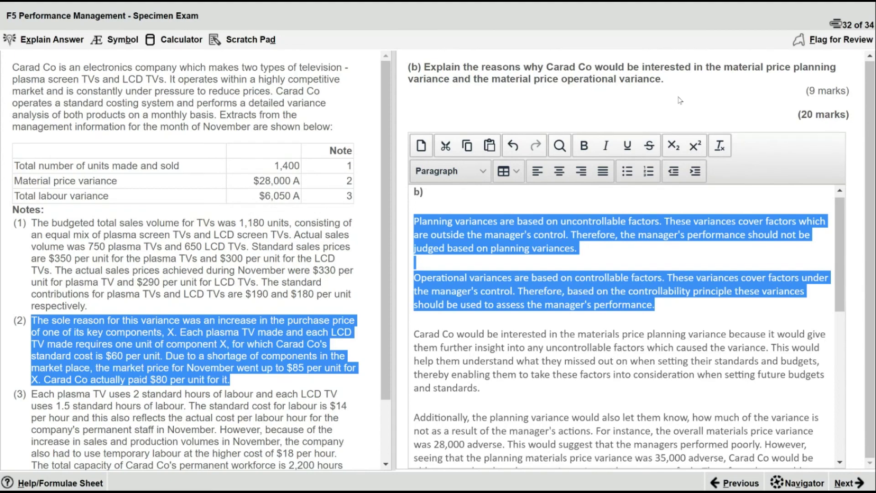
{"action": "key", "text": "Right"}
{"action": "key", "text": "ctrl+End"}
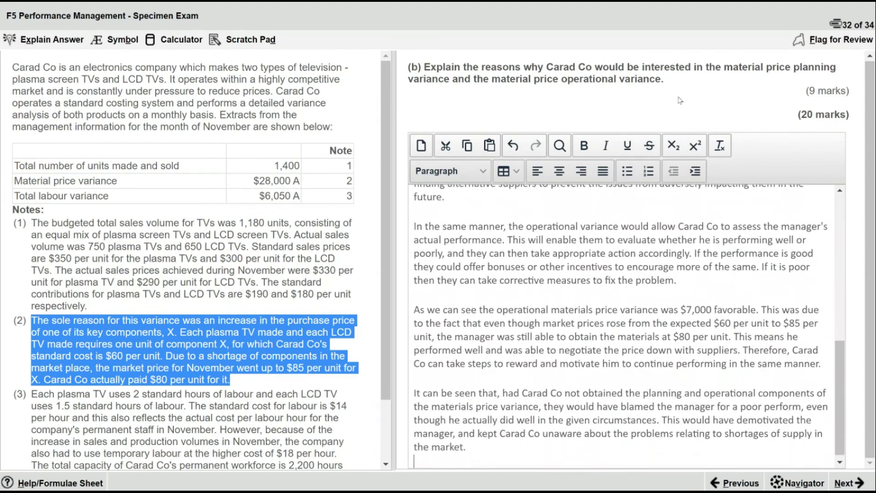
{"action": "key", "text": "ctrl+Home"}
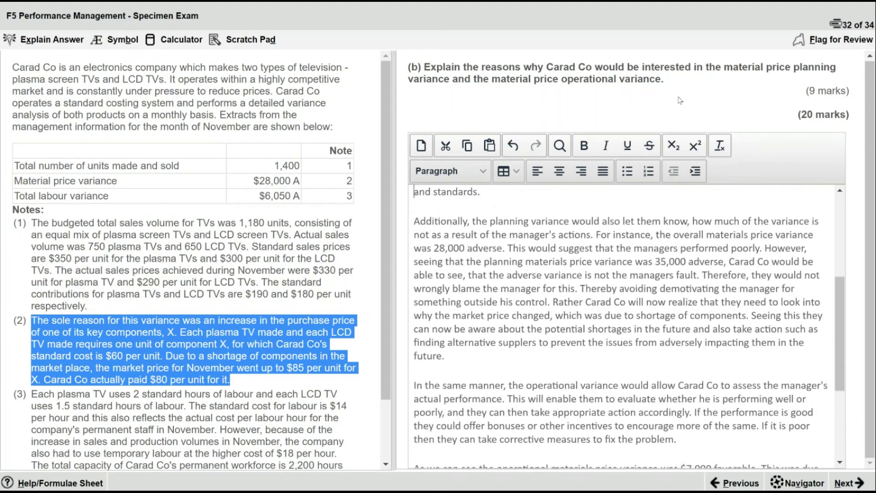